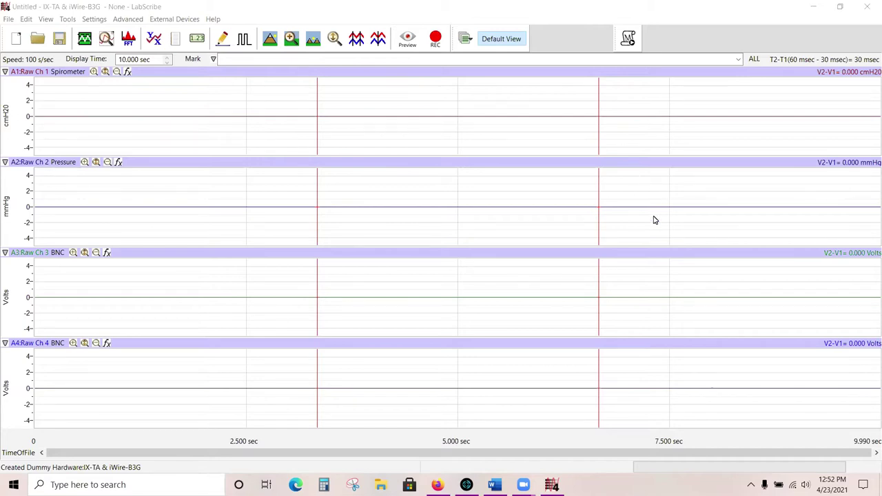
Step: Load the Exercise-ECG-Circulation settings file from the Human Heart group
click(93, 19)
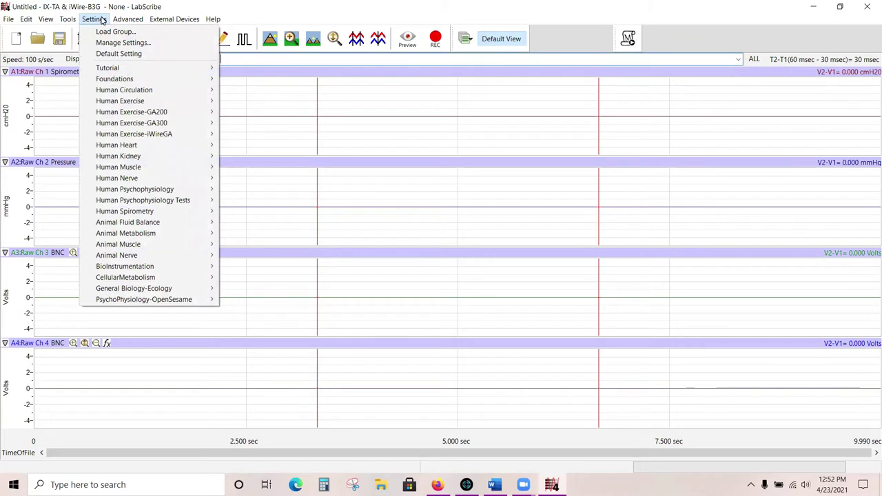
mouse_move(131, 146)
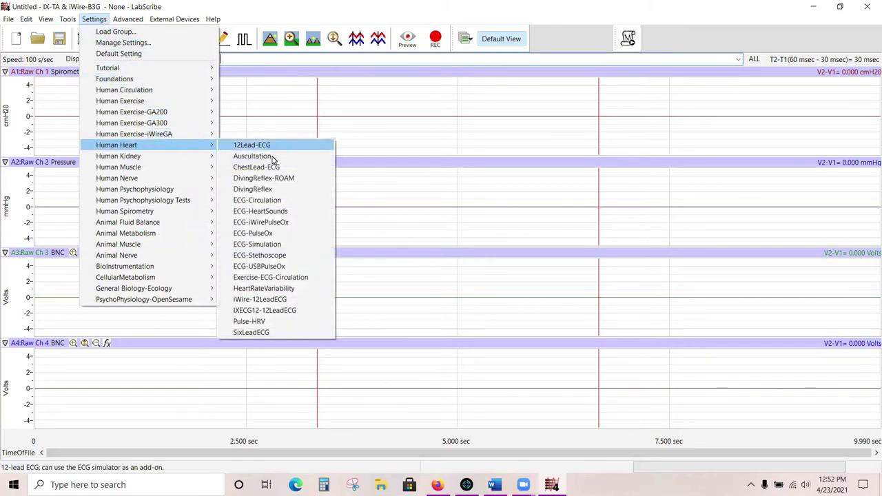
click(301, 278)
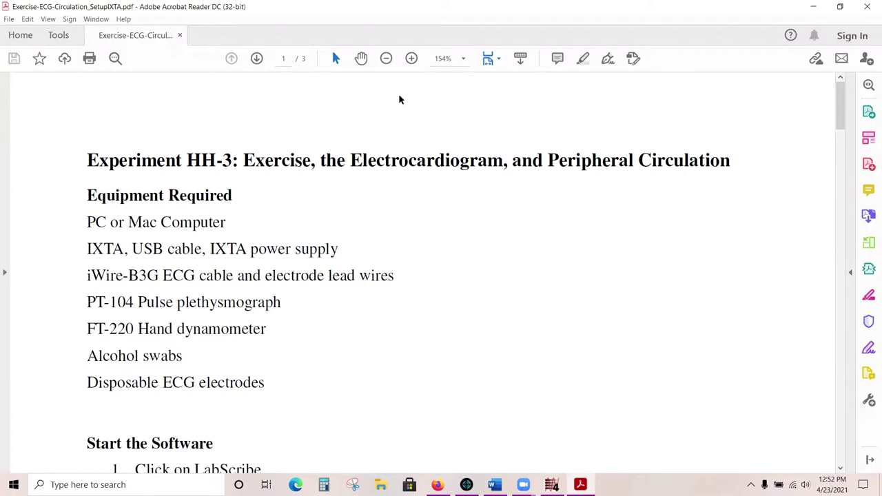
Step: Read through the Exercise-ECG-Circulation setup PDF at 125% zoom, from the equipment list to Figure HH-3-S3, and return to LabScribe
click(386, 58)
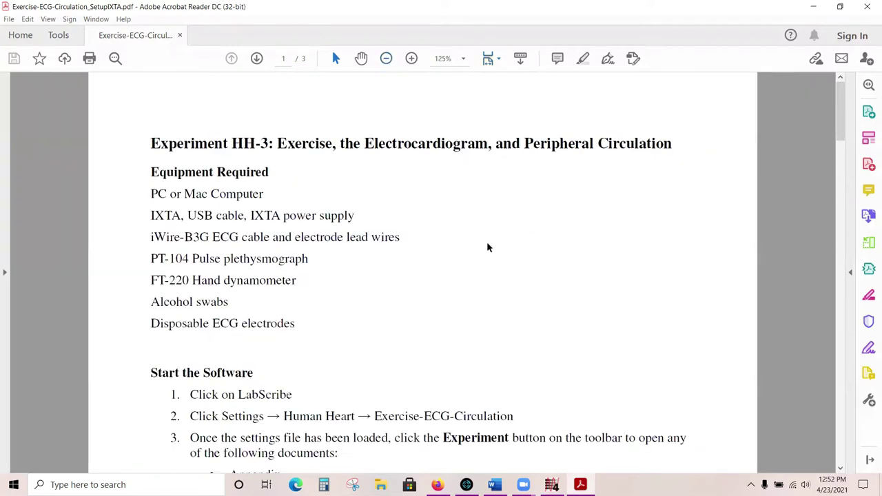
scroll(487, 247, down, 3)
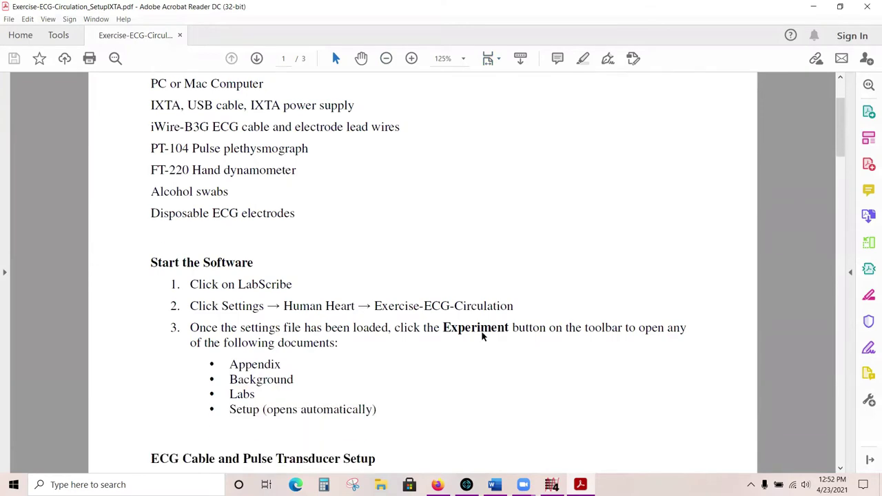
scroll(483, 334, down, 6)
scroll(481, 331, down, 3)
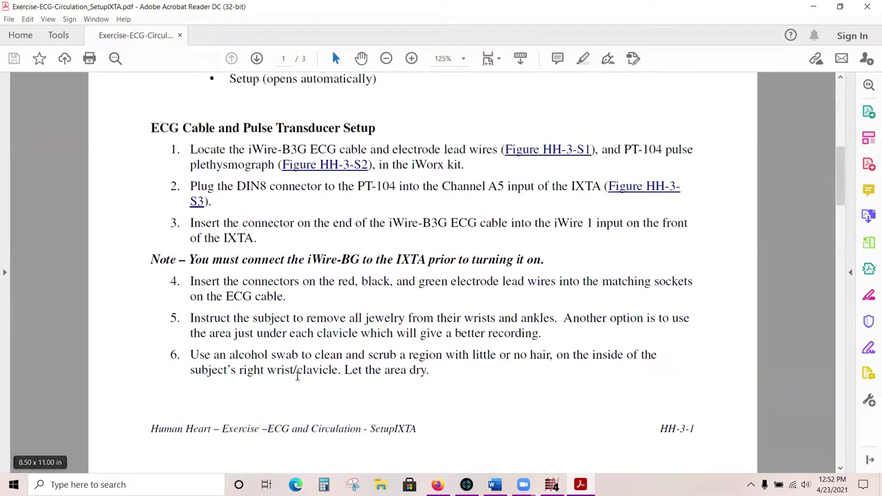
scroll(388, 336, down, 15)
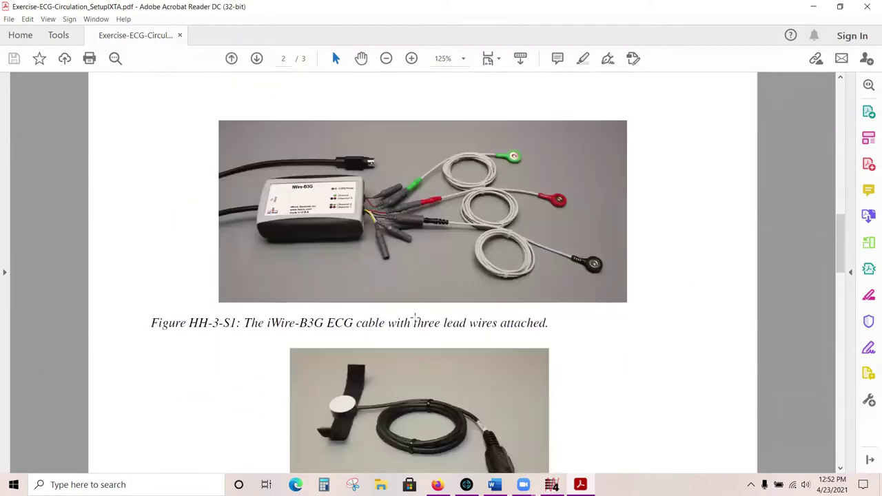
scroll(419, 316, down, 15)
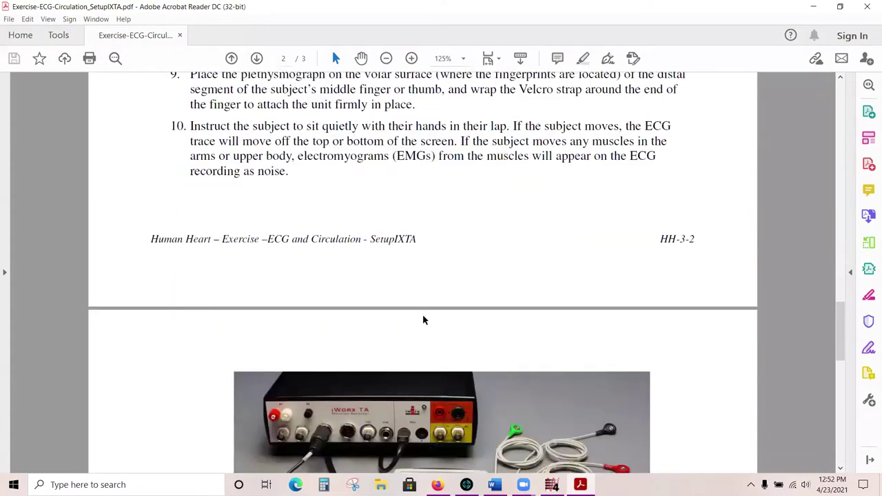
scroll(424, 314, down, 4)
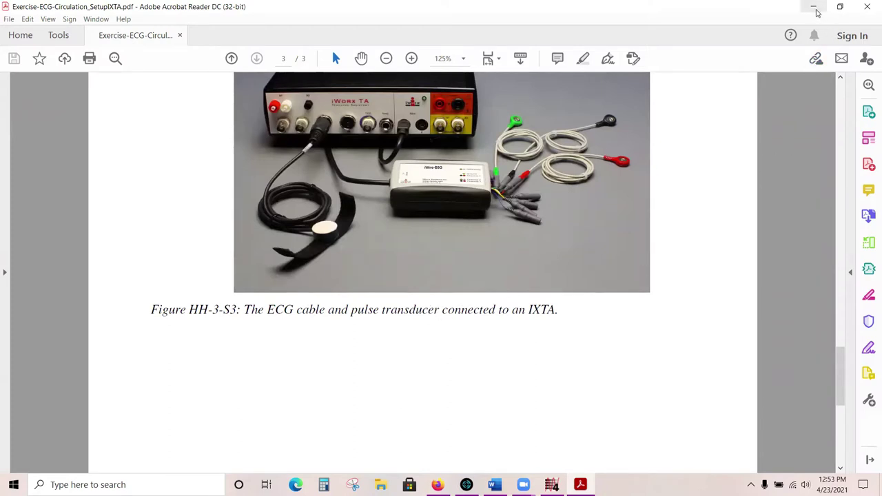
click(817, 12)
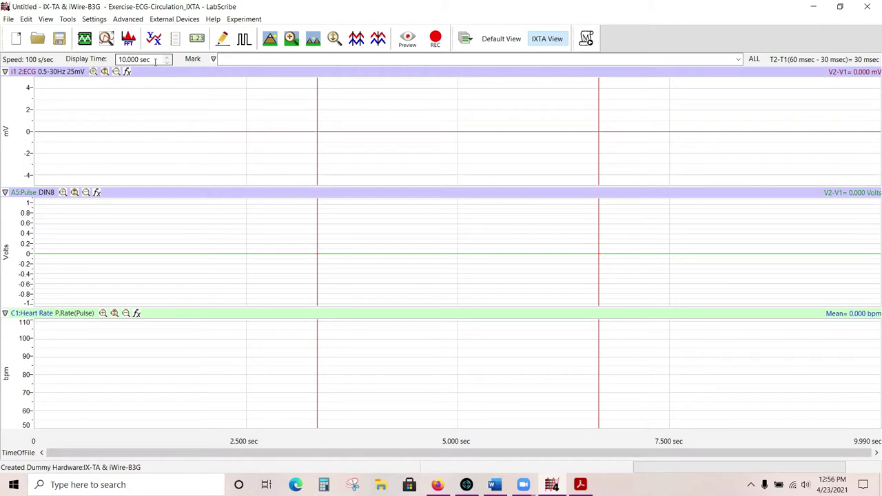
Step: Set the display time to 15 seconds
drag(153, 60, 119, 59)
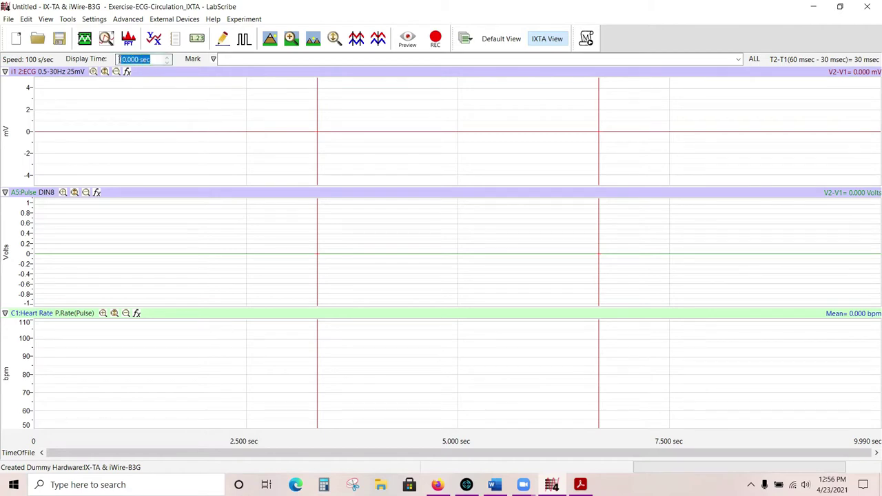
text(15)
key(Return)
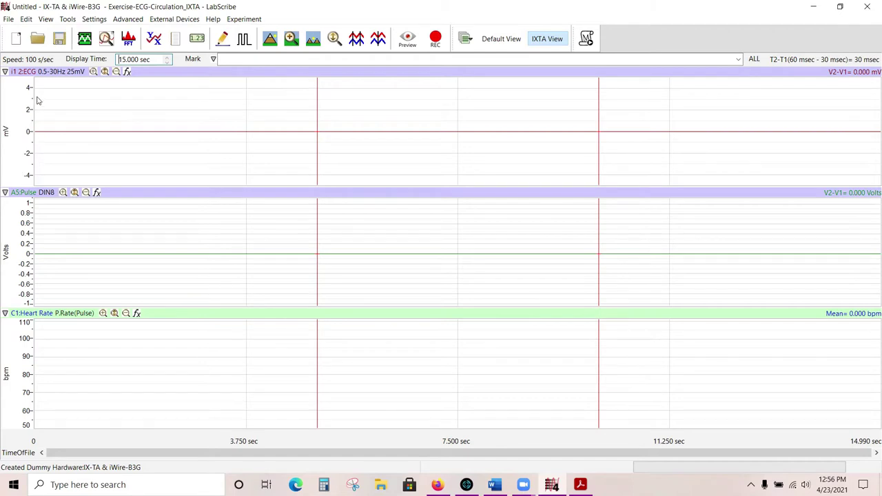
Step: Zoom the ECG channel's amplitude scale in and back out, and look over its available computed functions
click(93, 72)
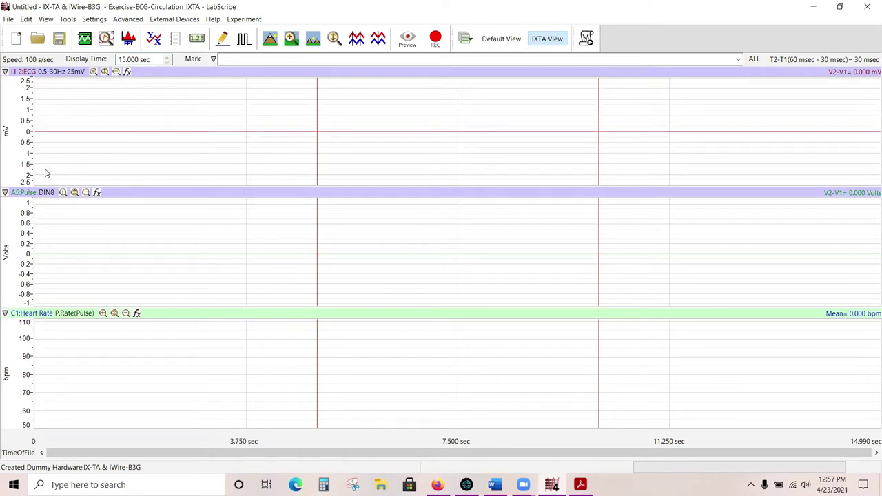
click(116, 73)
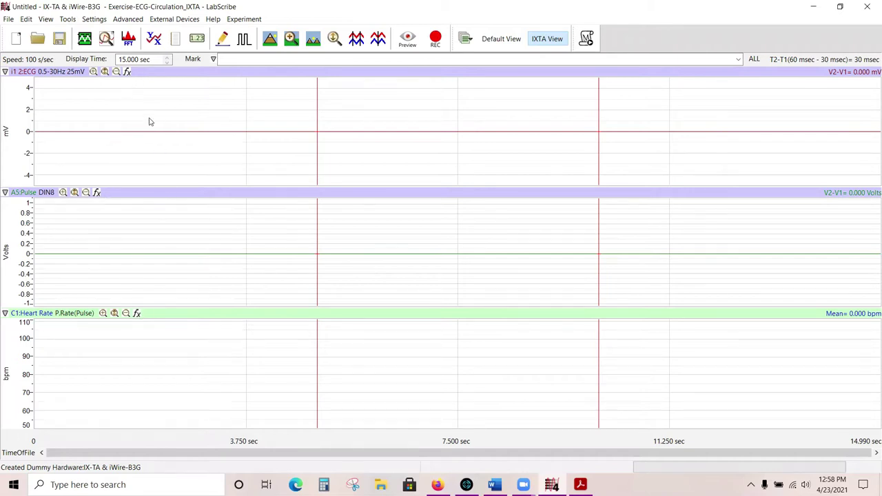
click(128, 73)
mouse_move(135, 81)
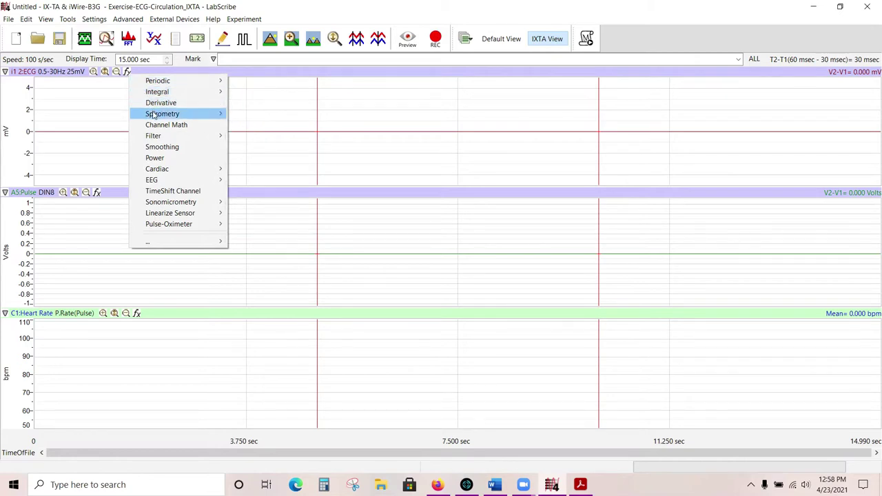
mouse_move(153, 115)
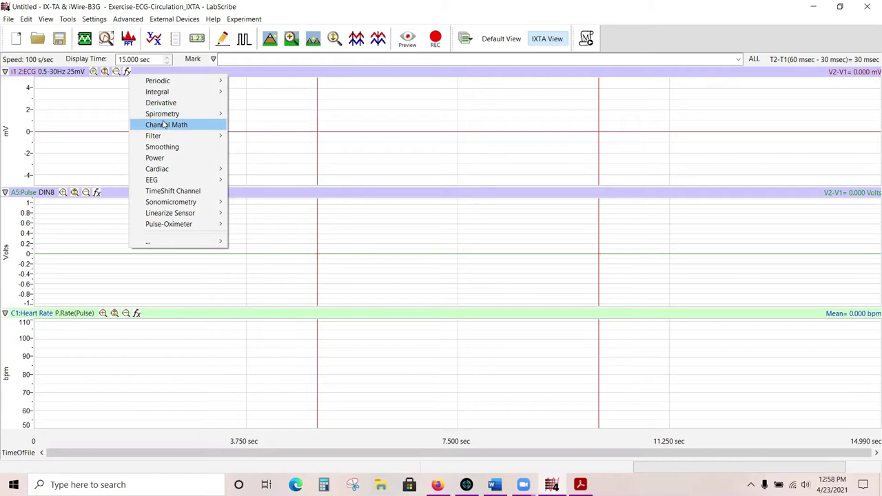
click(107, 104)
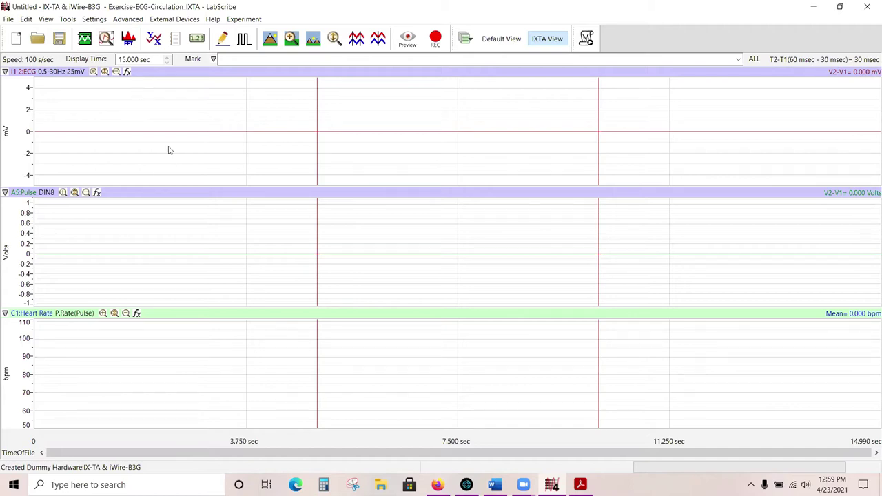
Step: Add a periodic Rate computed channel based on the ECG channel, accepting percentage scaling with threshold 60 and tolerance 3
click(127, 73)
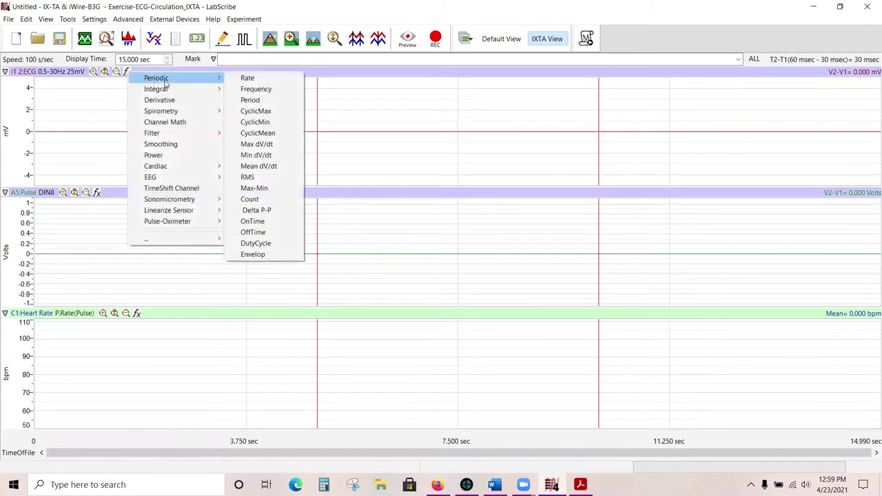
click(248, 79)
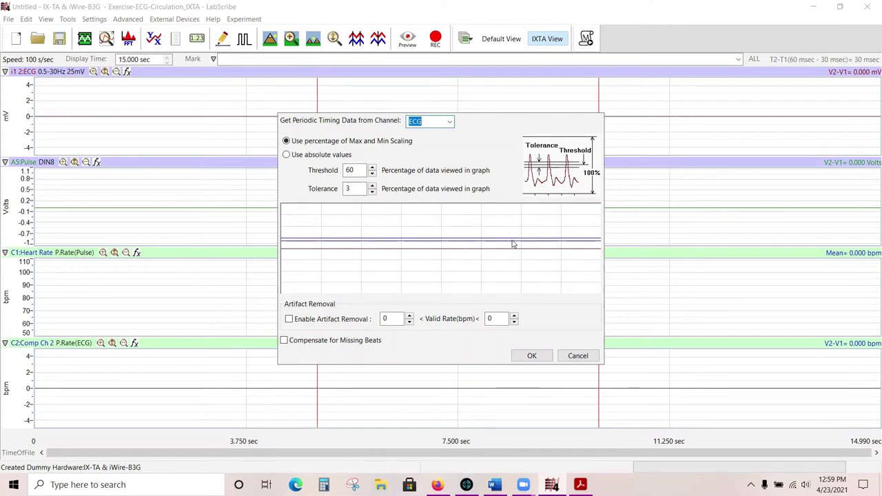
click(532, 357)
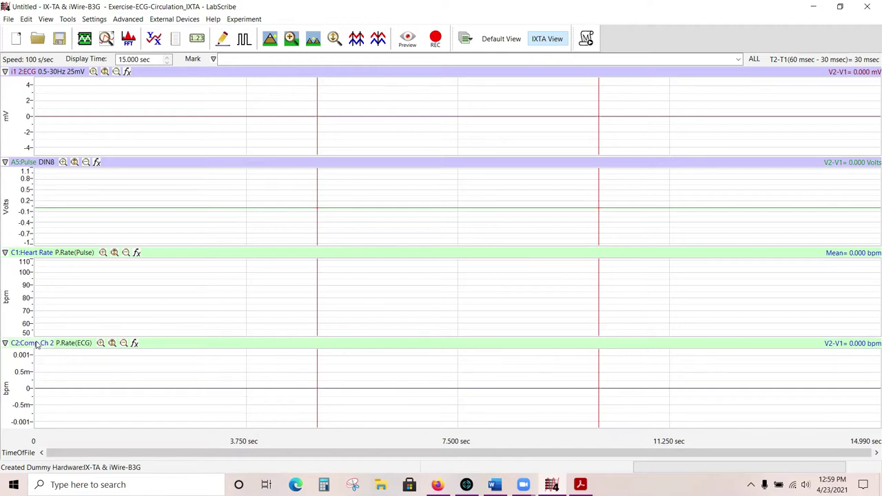
Step: Rename the computed ECG rate channel as "Heart Rate - ECG"
click(38, 344)
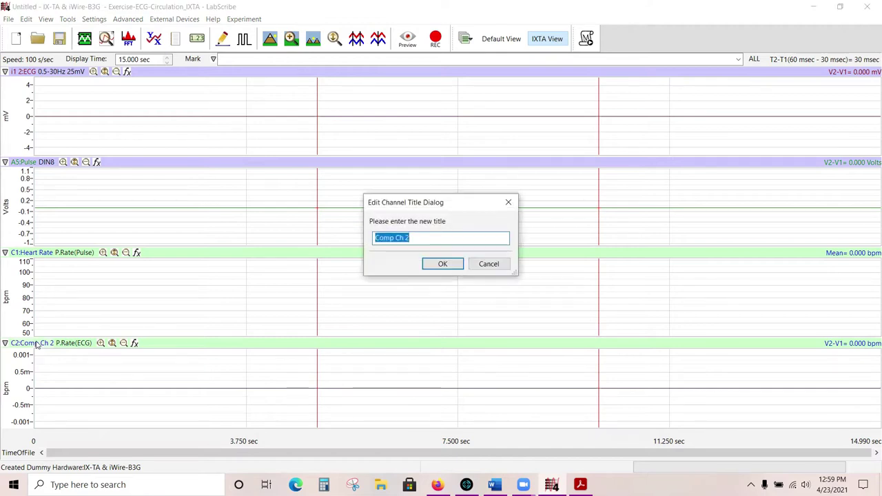
text(Heart R)
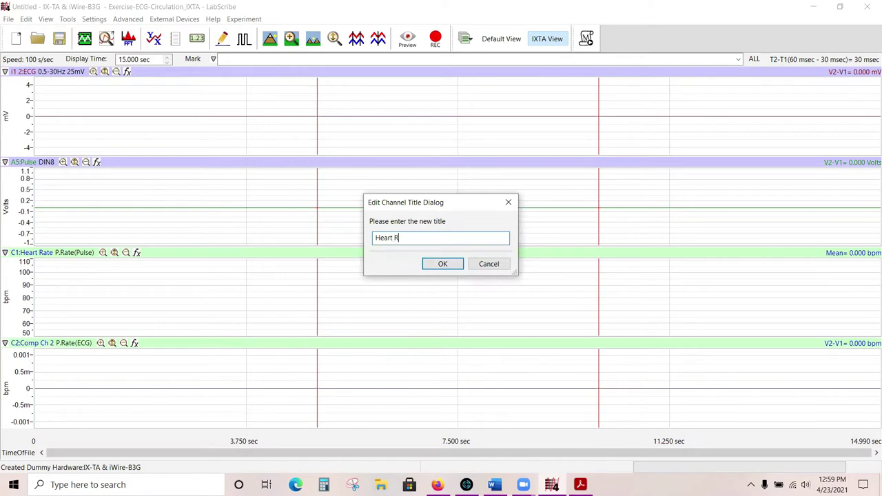
text(ate - ECG)
click(443, 265)
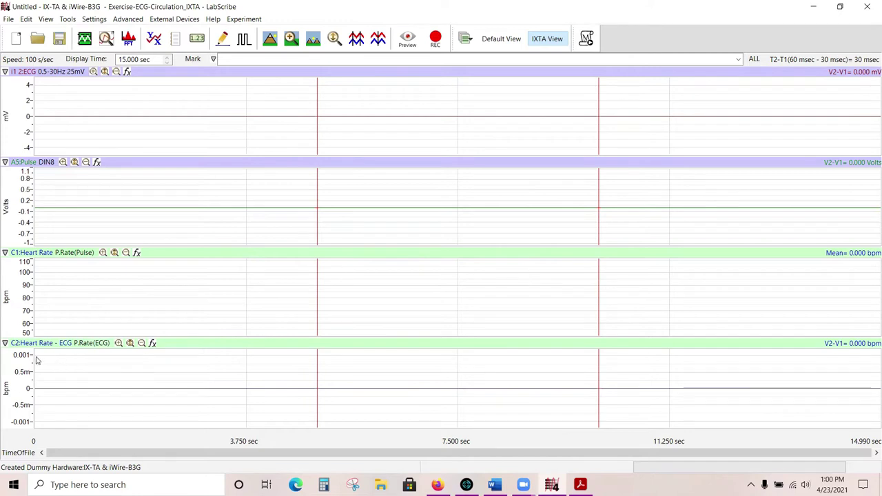
Step: Delete the Heart Rate - ECG computed channel
right_click(82, 372)
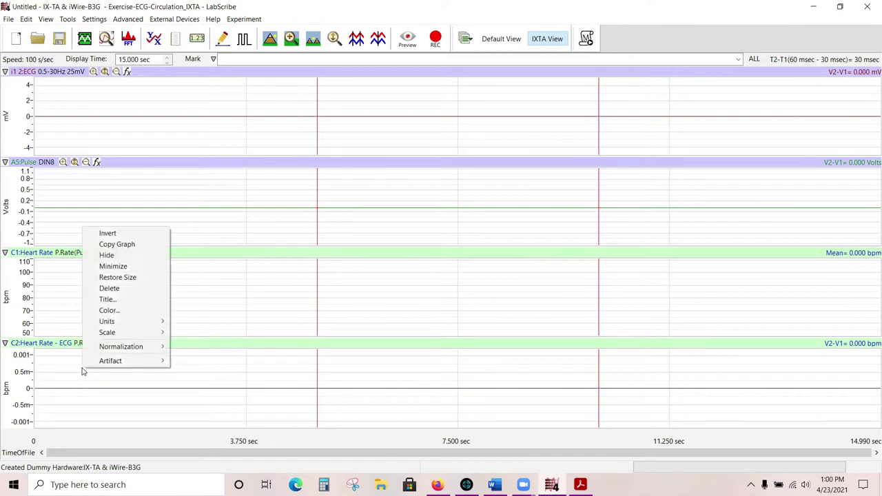
click(138, 289)
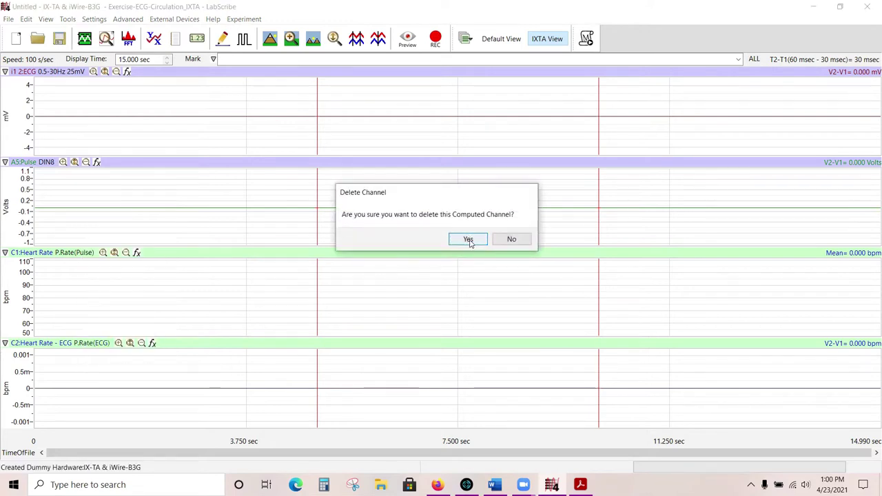
click(467, 240)
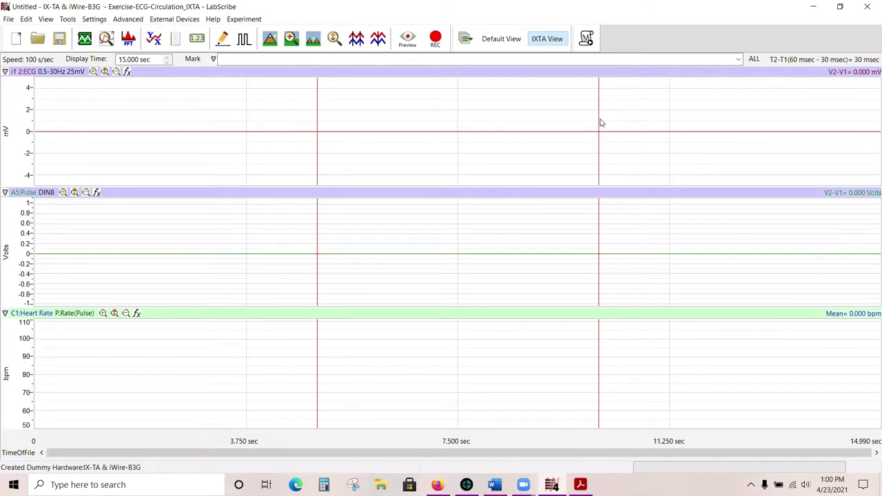
Step: Reposition the two vertical cursors, placing the first just before 3.750 sec and the second between 7.500 and 11.250 sec
drag(565, 122, 508, 124)
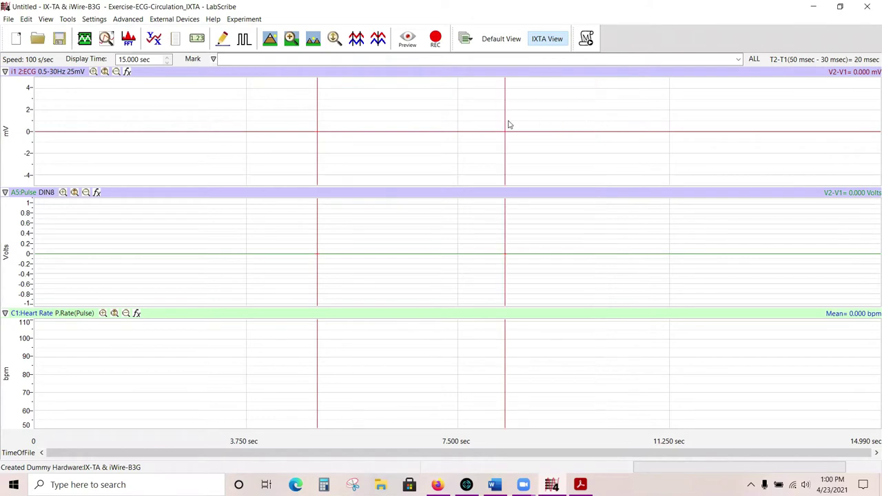
drag(319, 131, 281, 119)
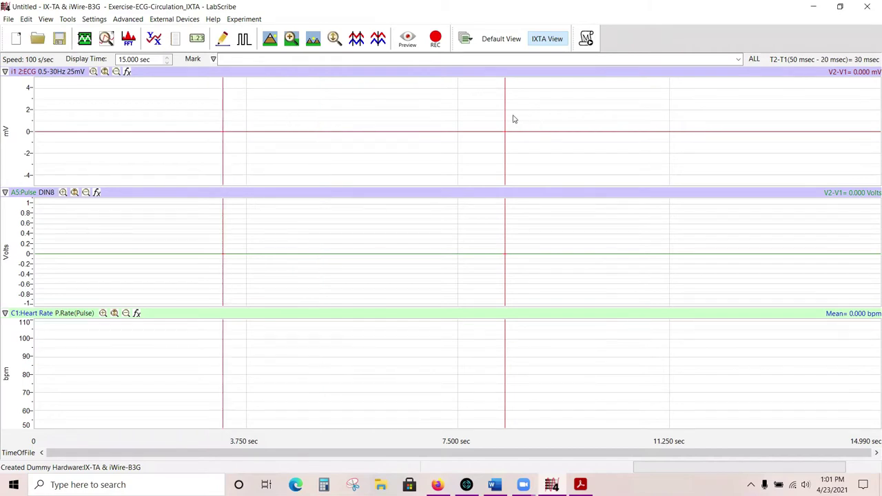
drag(506, 116, 585, 110)
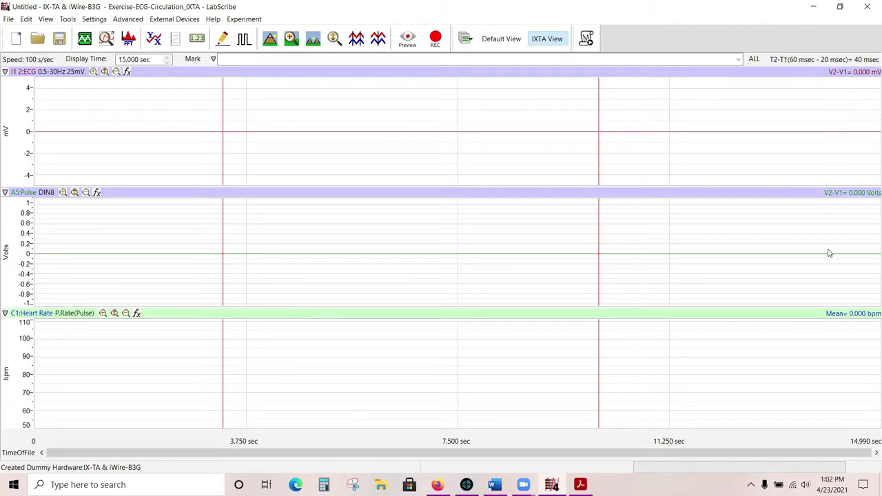
Step: Look over the measurement options offered for the Heart Rate channel's value readout
click(835, 315)
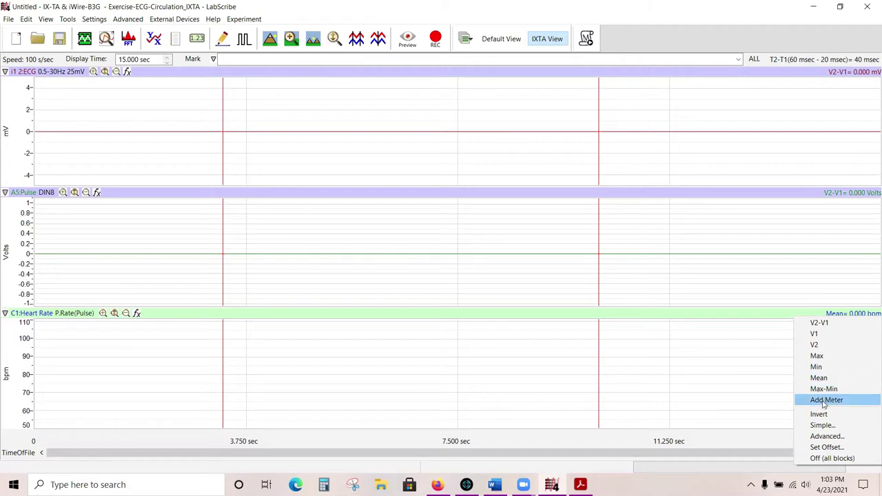
click(791, 229)
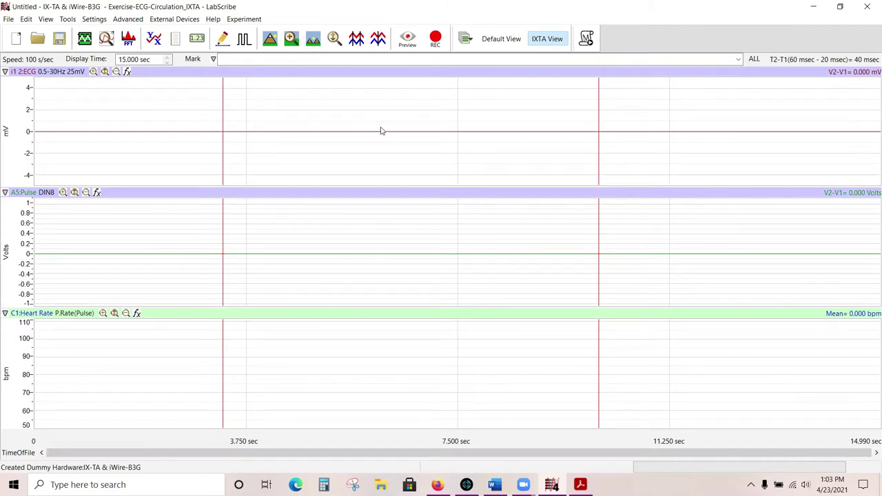
Step: Switch to the setup PDF in Acrobat Reader and go back to the start of its first page
click(580, 484)
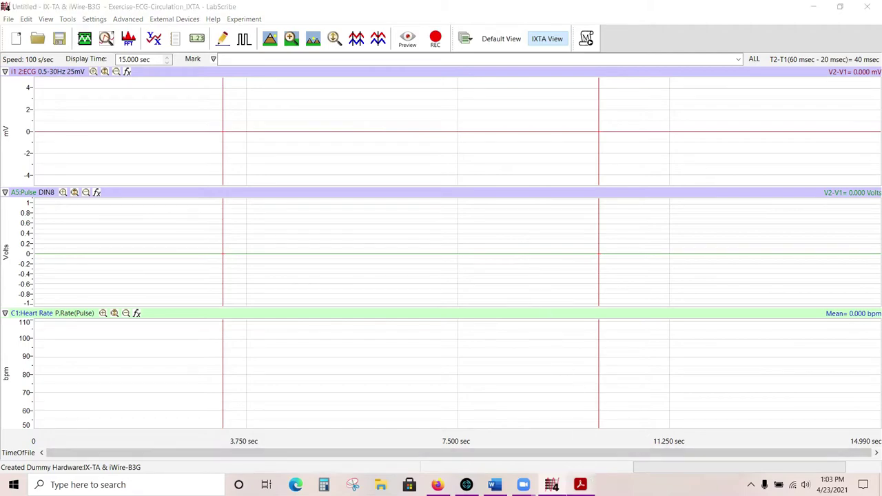
scroll(648, 276, up, 5)
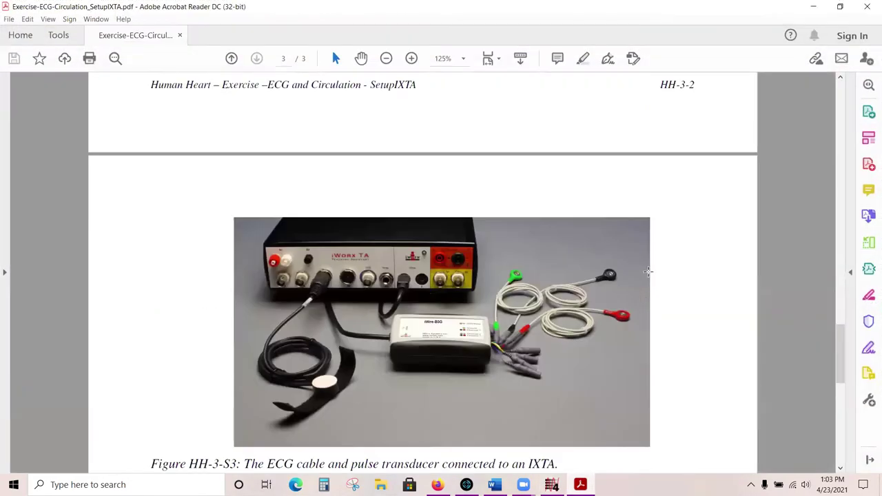
scroll(659, 256, up, 15)
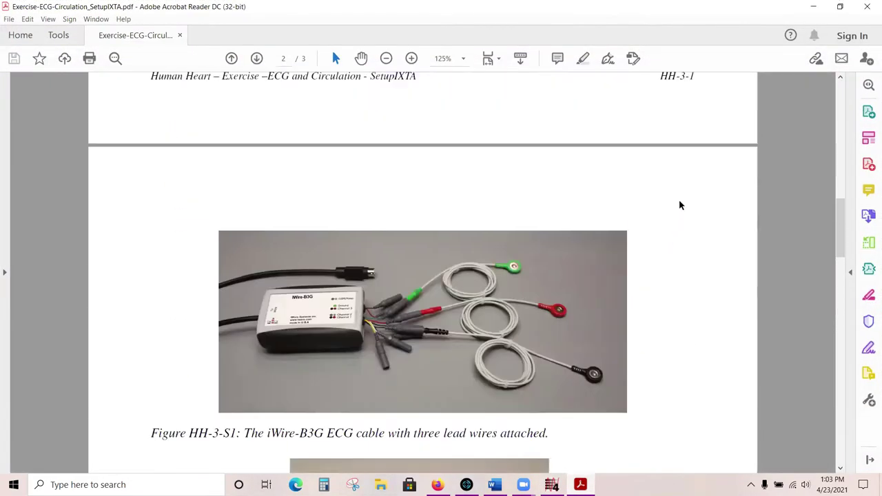
scroll(692, 172, up, 10)
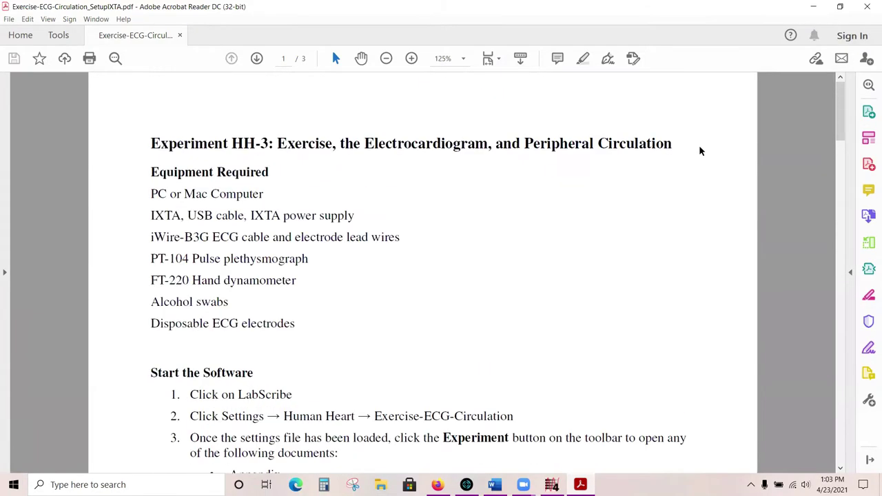
Step: Return to LabScribe, look over the available settings groups, and open the experiment's Introduction document
click(812, 7)
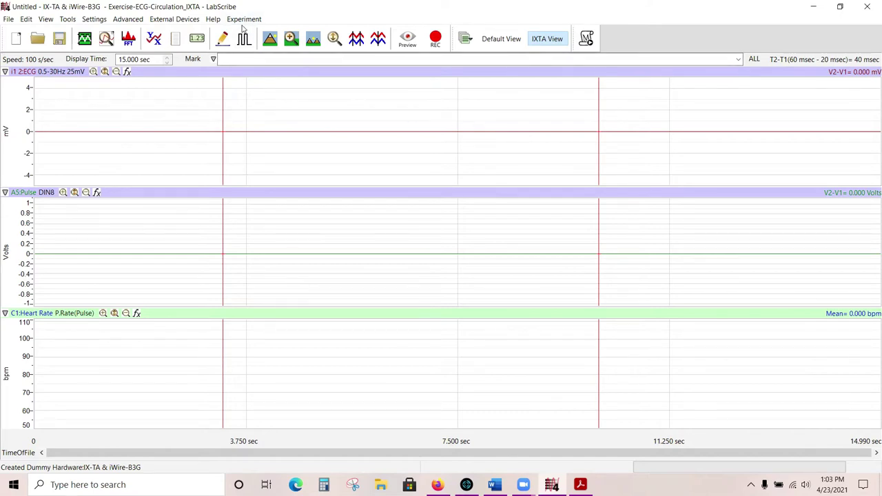
click(244, 20)
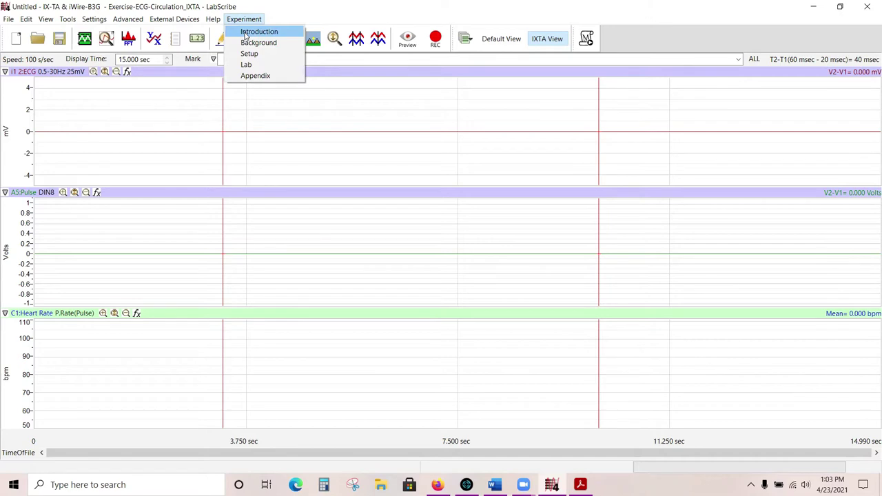
mouse_move(94, 19)
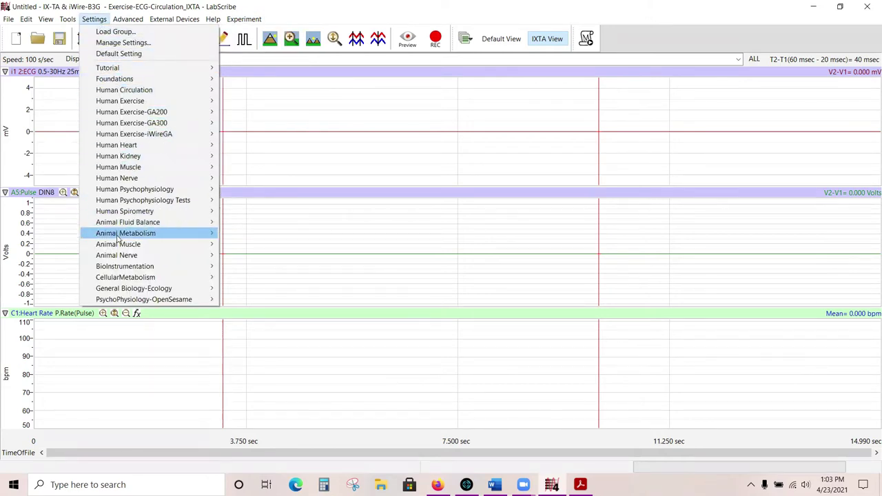
mouse_move(153, 105)
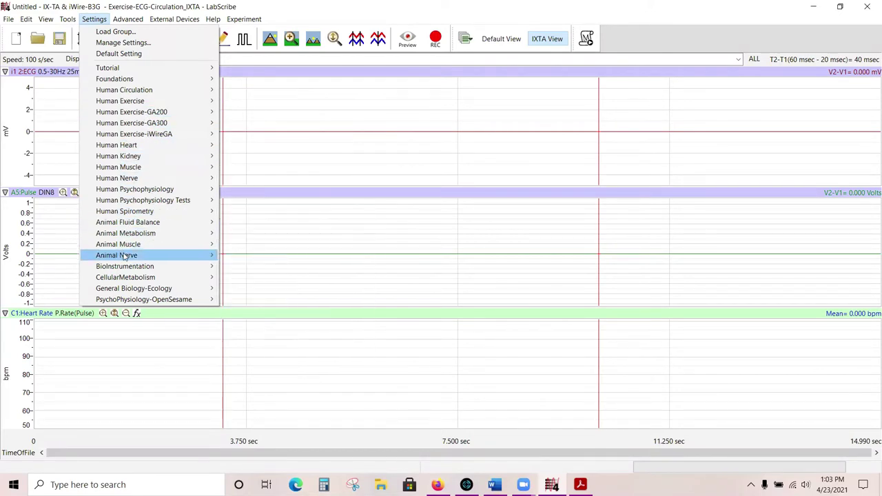
mouse_move(125, 257)
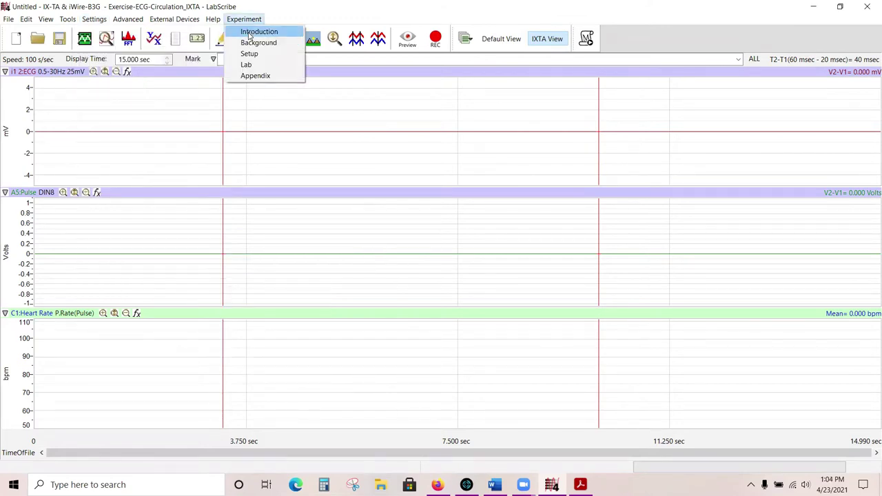
click(249, 33)
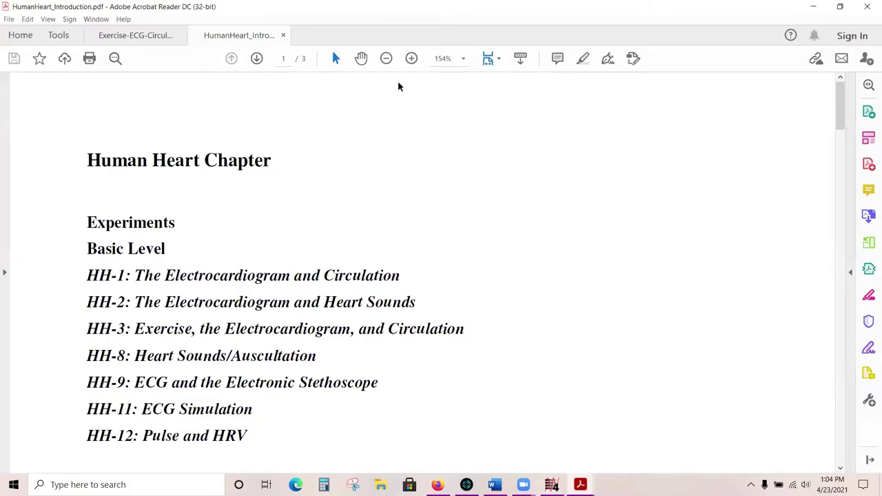
Step: Reduce the Human Heart introduction to 125% and skim it through to page 3, keeping the document open
click(386, 58)
scroll(453, 168, down, 2)
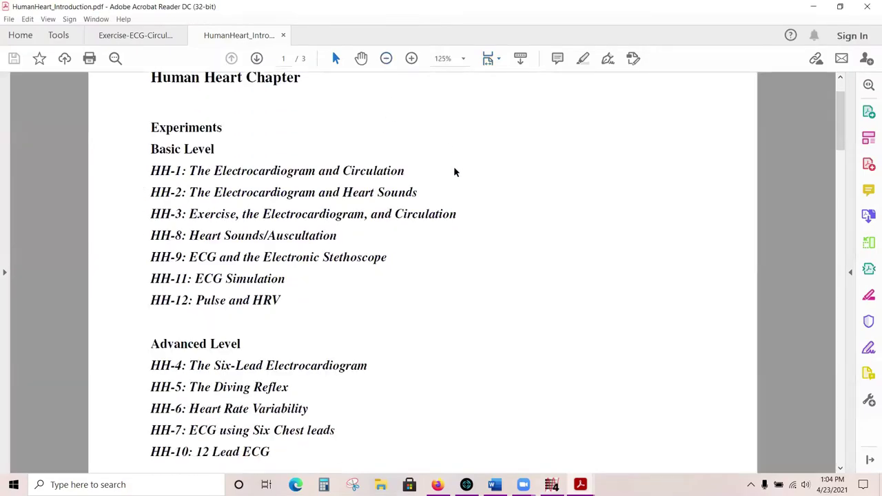
scroll(454, 166, down, 15)
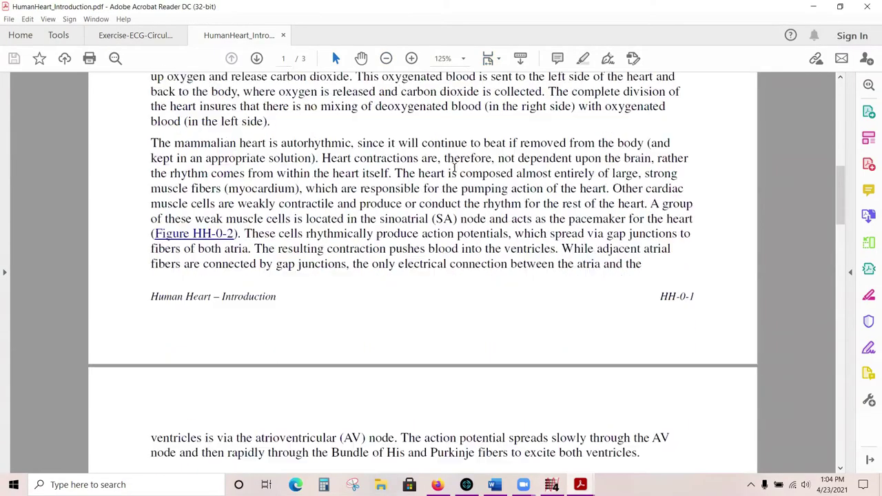
scroll(454, 167, down, 15)
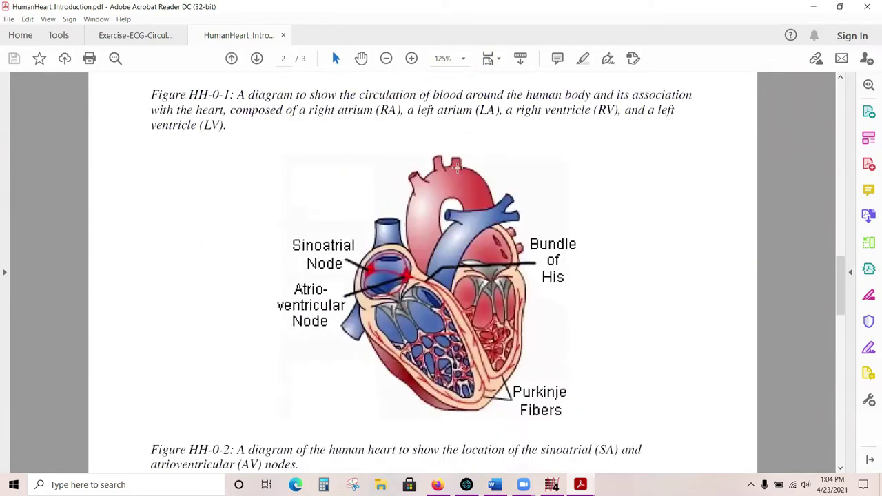
scroll(457, 165, down, 15)
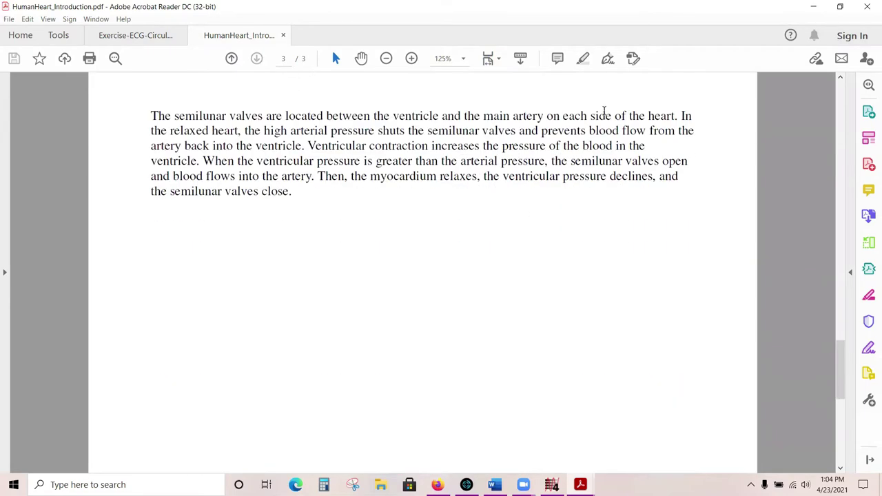
click(868, 8)
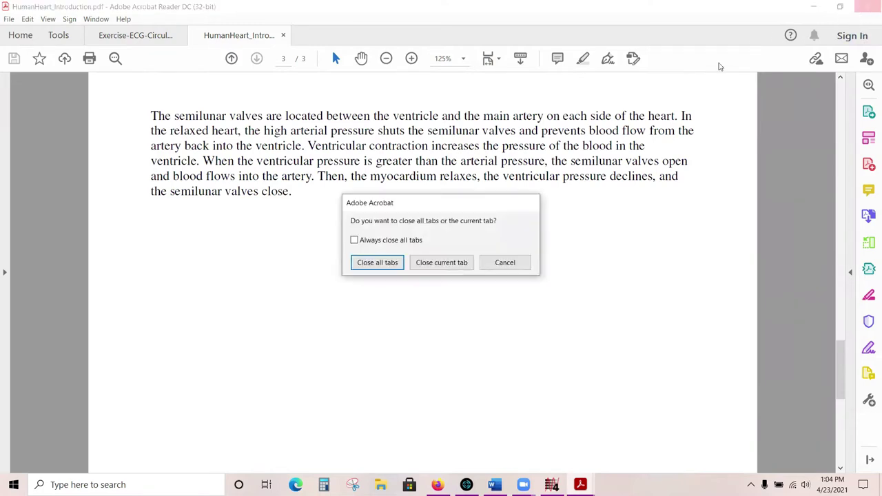
click(511, 264)
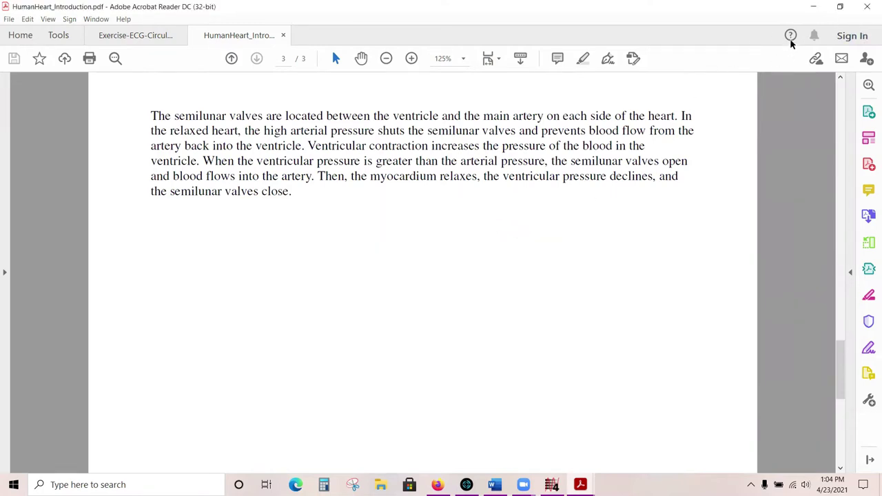
Step: Return to LabScribe, open the experiment's Background document, and read its text on blood distribution at rest and during exercise
click(813, 6)
click(248, 19)
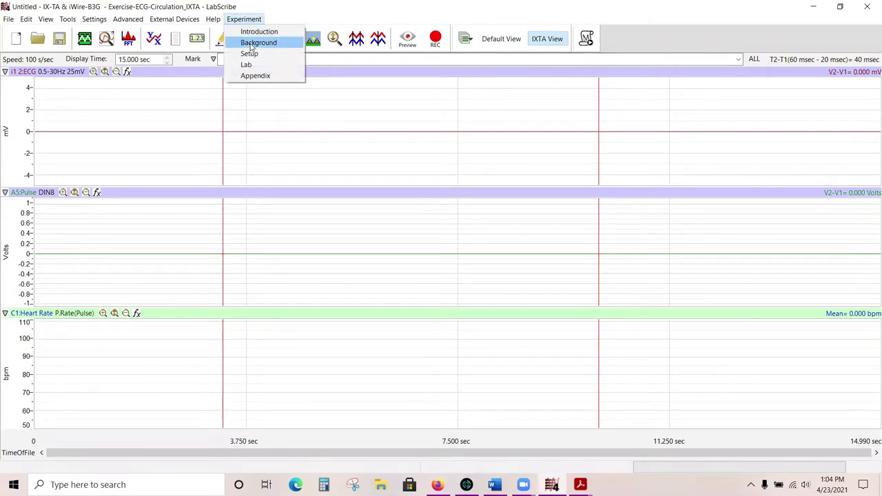
click(252, 43)
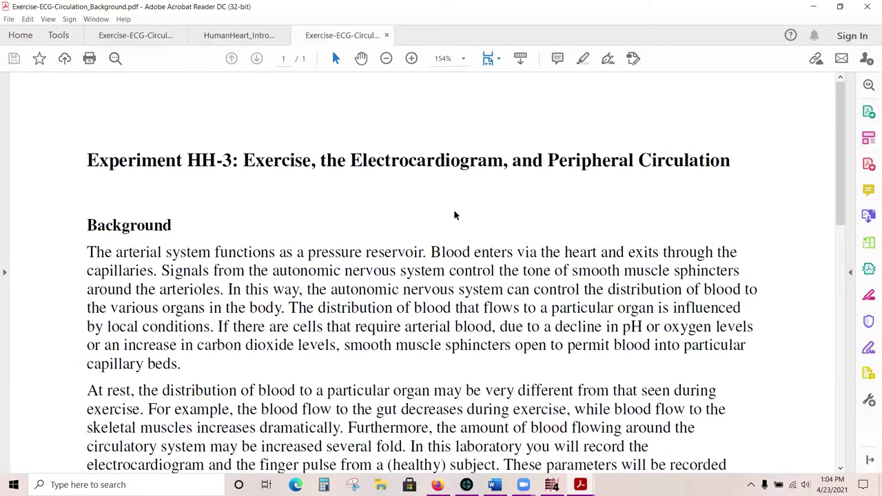
scroll(454, 212, down, 1)
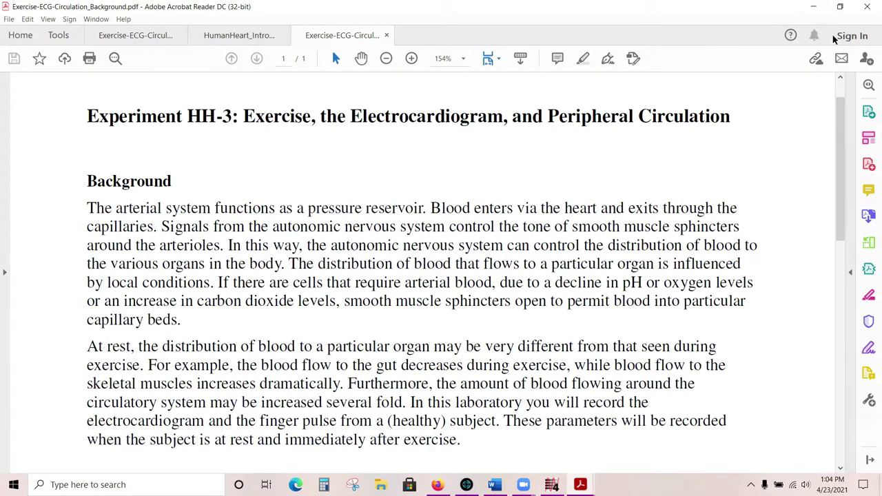
Step: Return to LabScribe, open the experiment's Lab document, and reduce its display to 125%
click(813, 14)
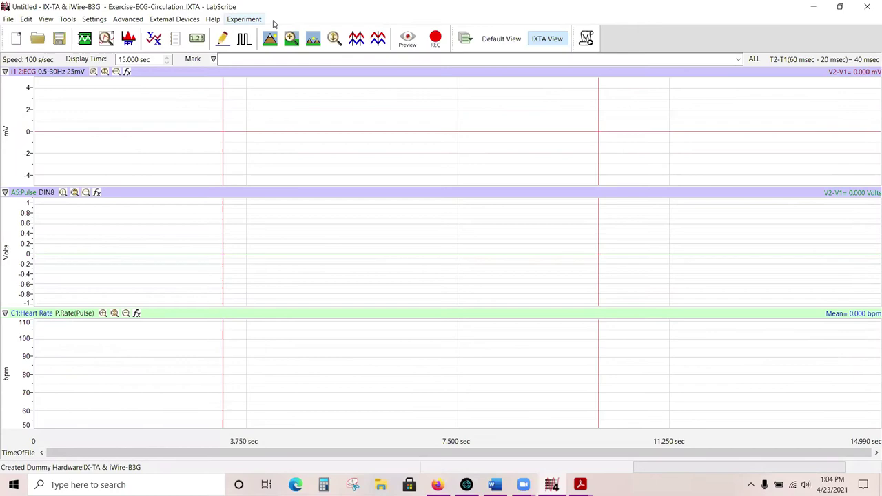
click(256, 20)
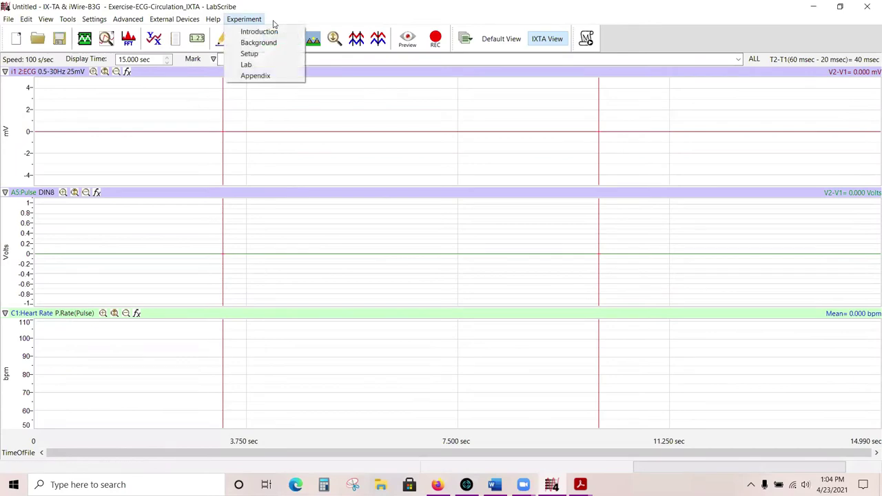
click(246, 65)
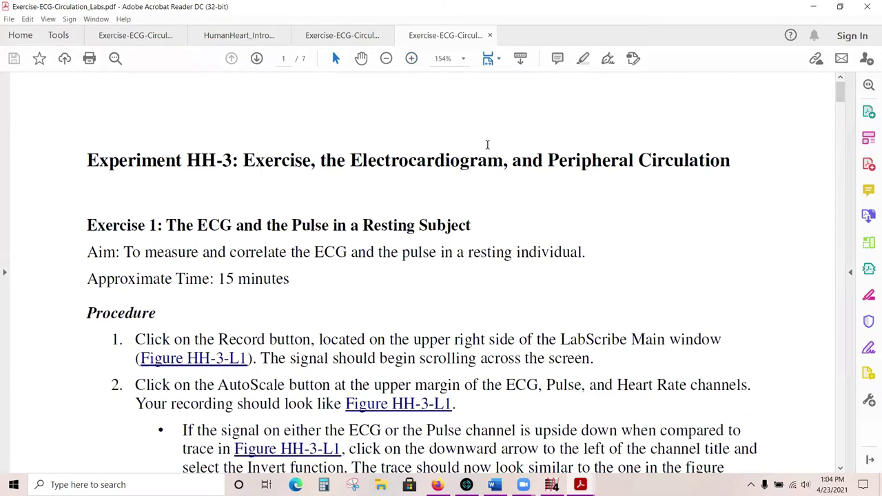
click(385, 58)
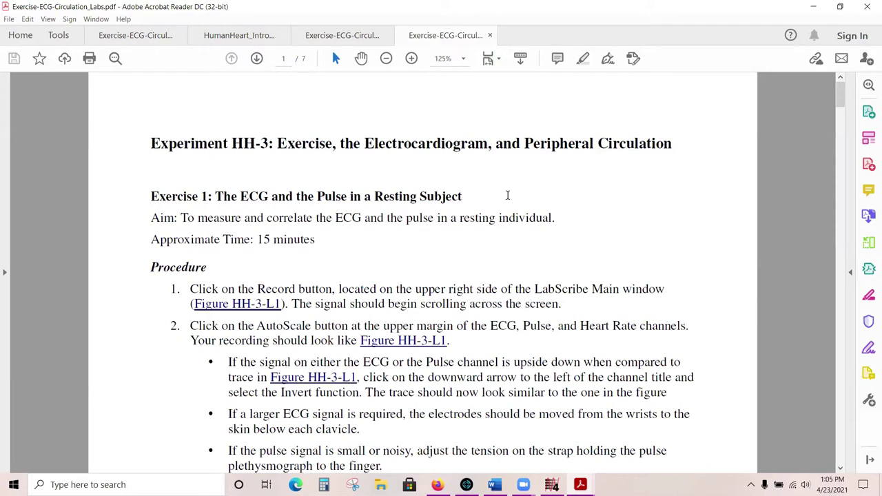
Step: Read the first procedure items of Exercise 1, highlighting the words "Record" and "AutoScale button"
scroll(509, 198, down, 1)
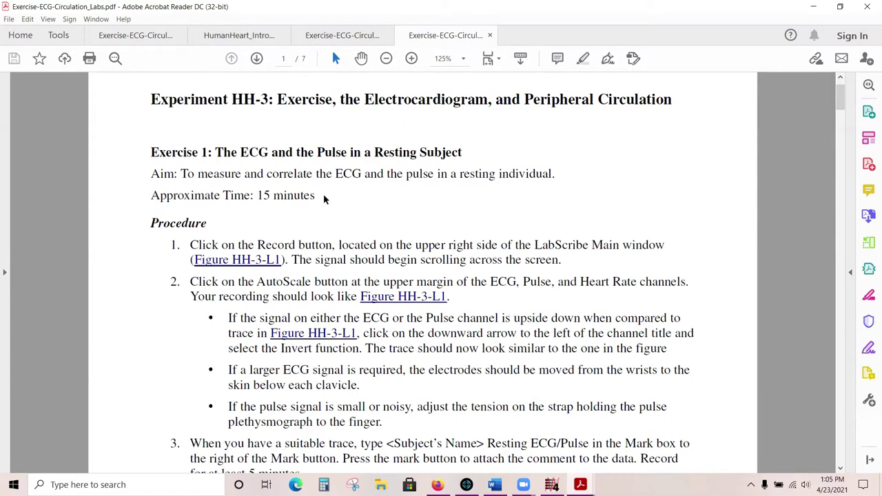
scroll(323, 197, down, 1)
scroll(323, 196, down, 1)
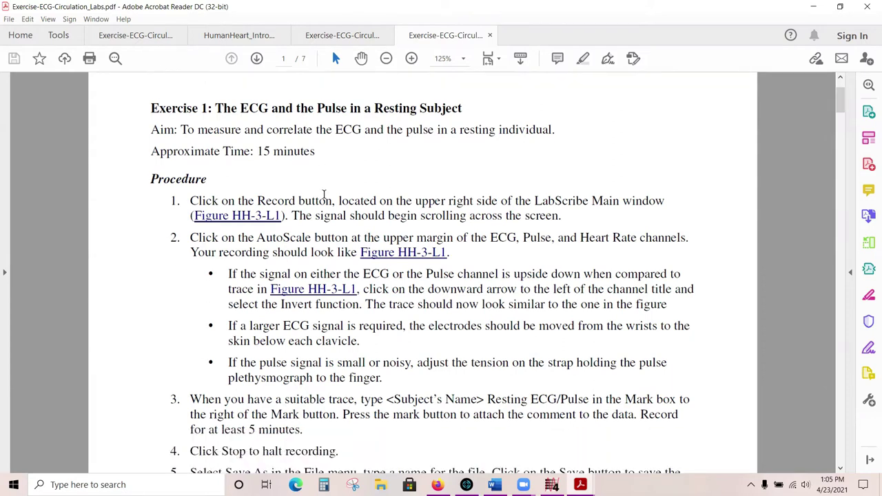
scroll(323, 197, down, 1)
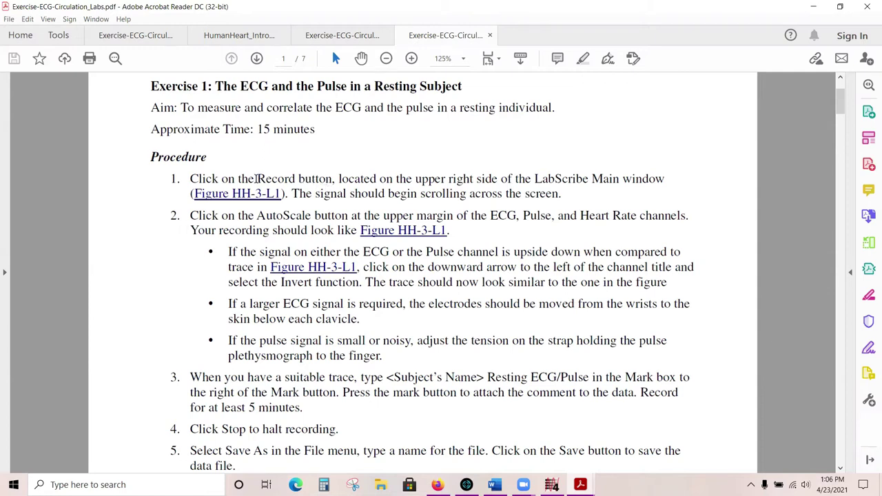
drag(256, 179, 295, 179)
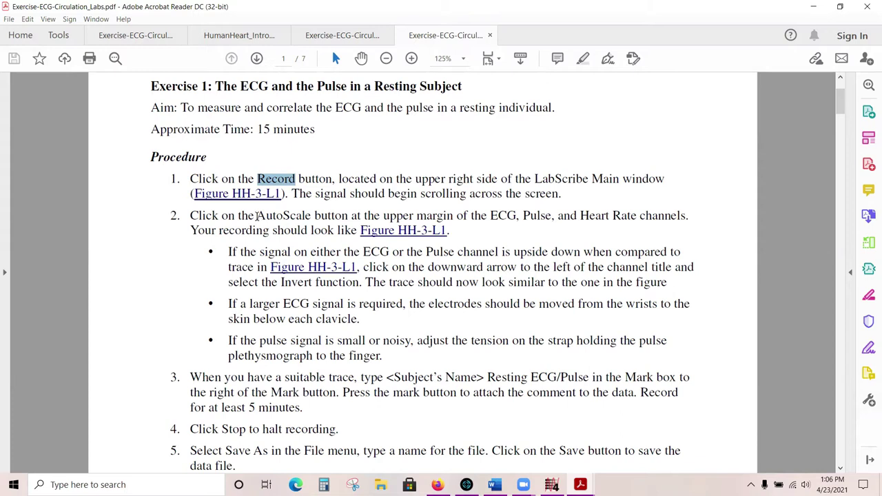
drag(257, 216, 333, 215)
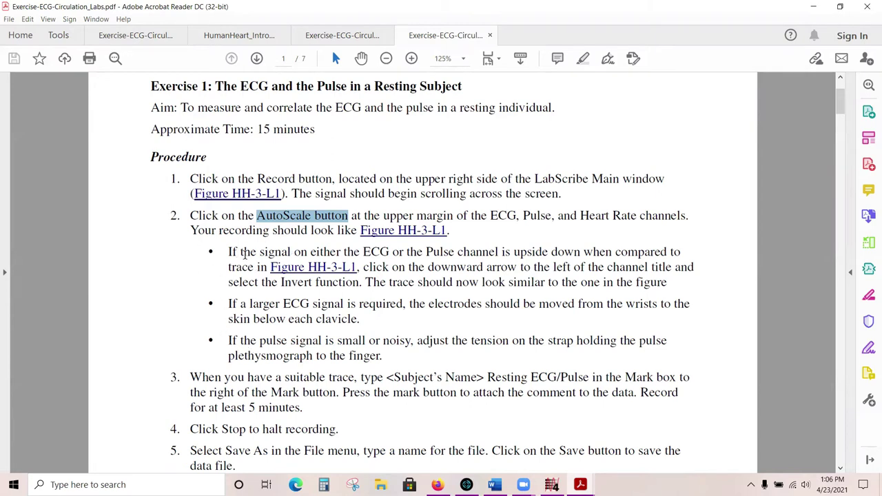
Step: Read the remaining procedure items of Exercise 1, highlighting "Mark button" and "Save As in the File"
scroll(312, 212, down, 1)
scroll(312, 212, down, 2)
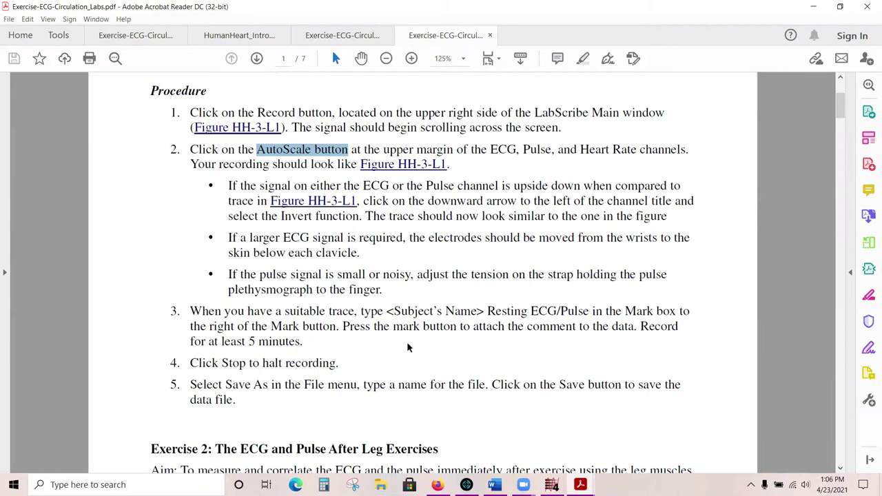
drag(270, 326, 321, 329)
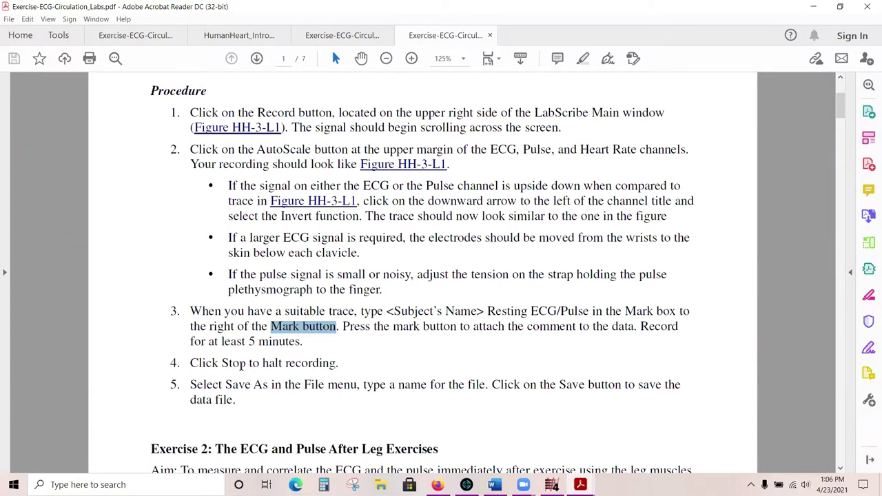
drag(246, 364, 323, 386)
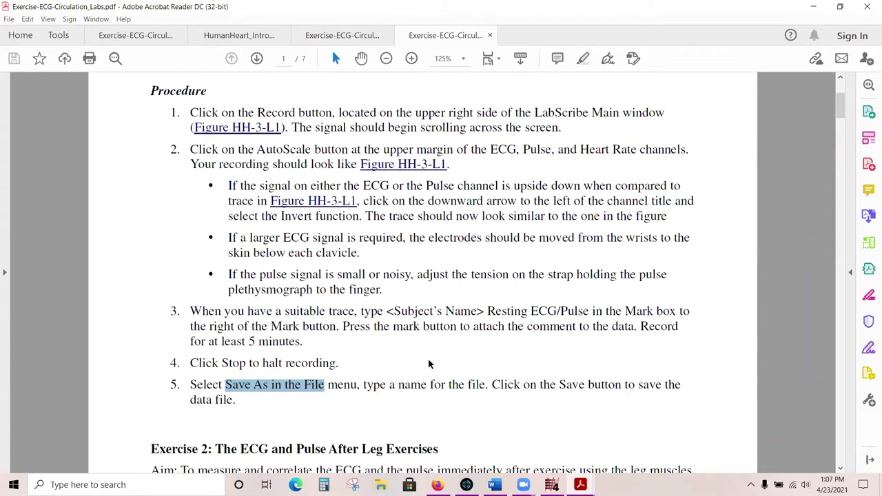
Step: Review the Exercise 2 procedure on leg exercises and examine Figure HH-3-L1 with the ECG, pulse and heart rate traces
scroll(433, 363, down, 1)
scroll(432, 363, down, 5)
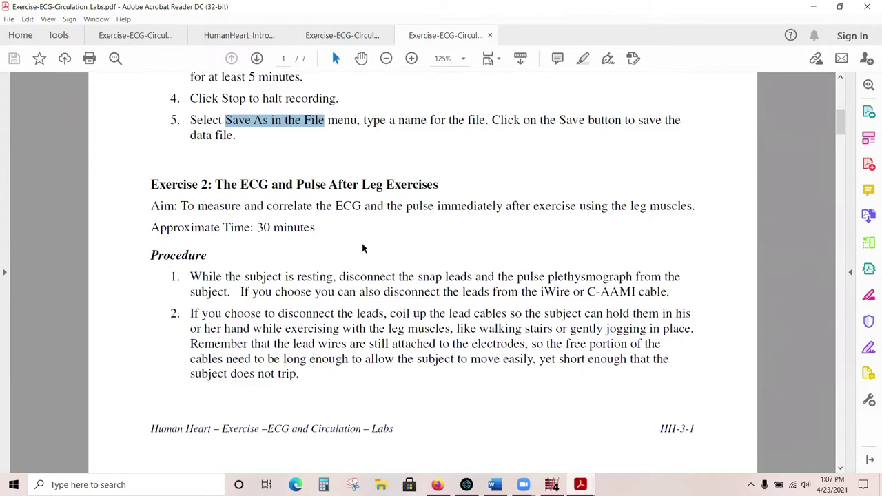
scroll(363, 248, down, 10)
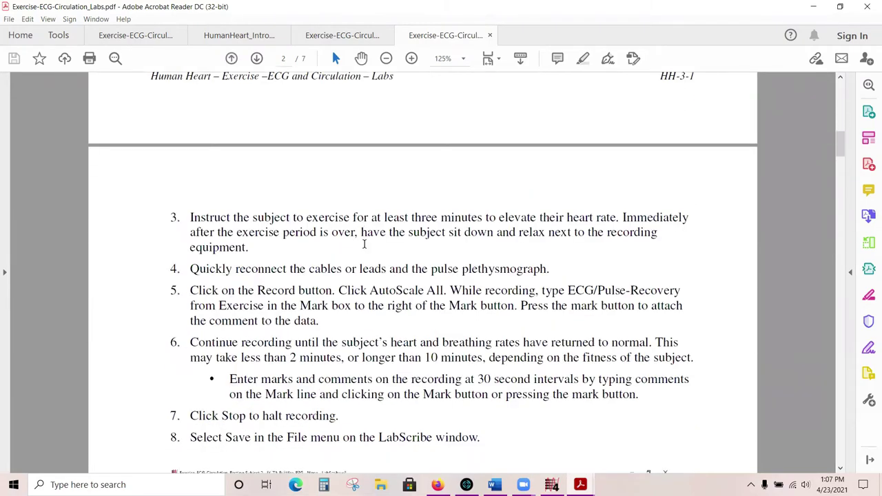
scroll(364, 244, down, 10)
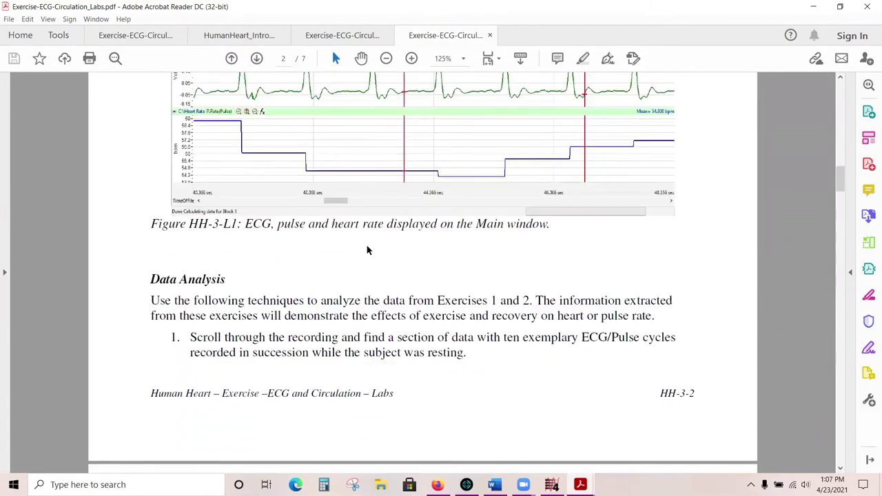
scroll(366, 246, up, 5)
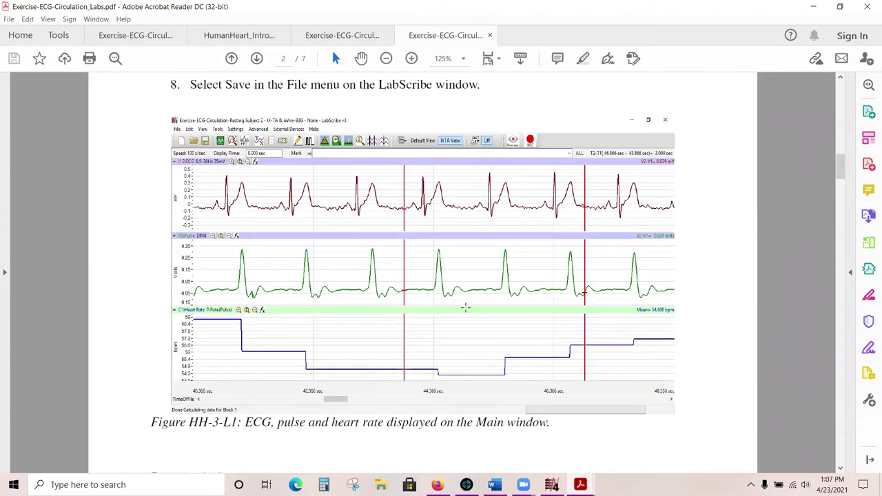
Step: Read the Data Analysis section, from selecting ten resting cycles through the toolbar figure to the list of ECG/Pulse cursor measurements
scroll(465, 308, down, 3)
scroll(466, 308, down, 8)
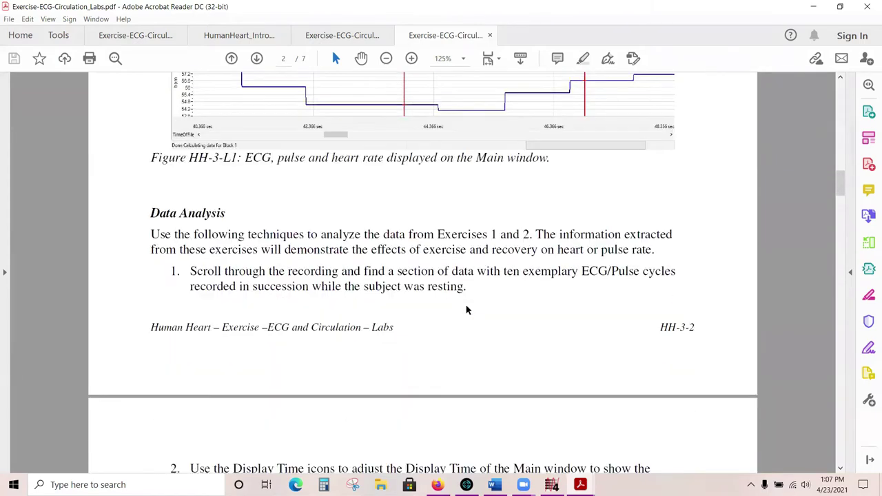
scroll(465, 310, down, 2)
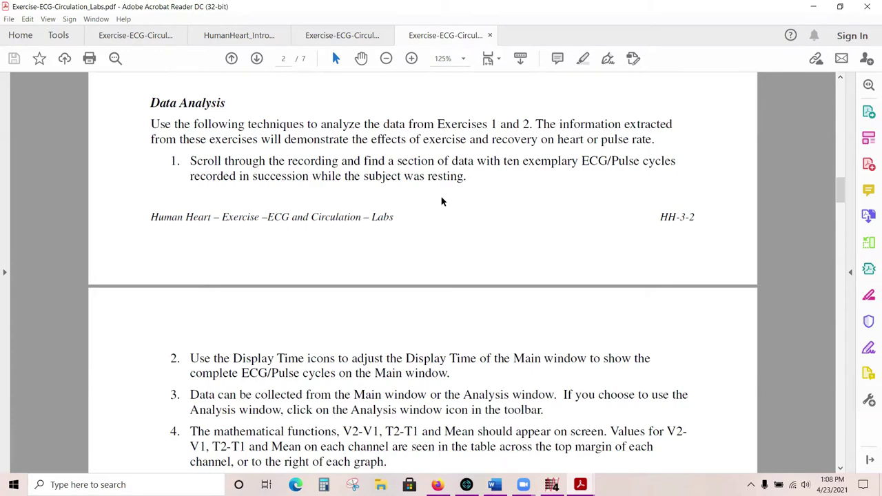
scroll(442, 201, down, 3)
scroll(441, 201, down, 7)
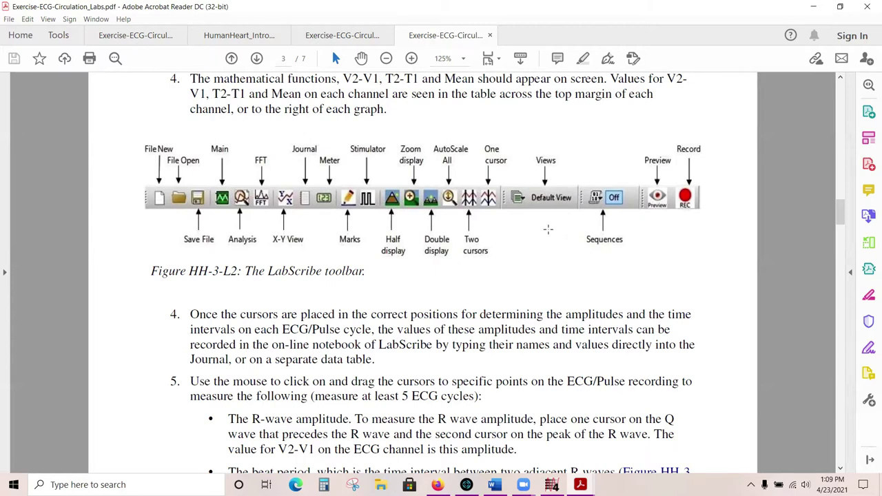
scroll(547, 231, down, 3)
scroll(549, 229, down, 5)
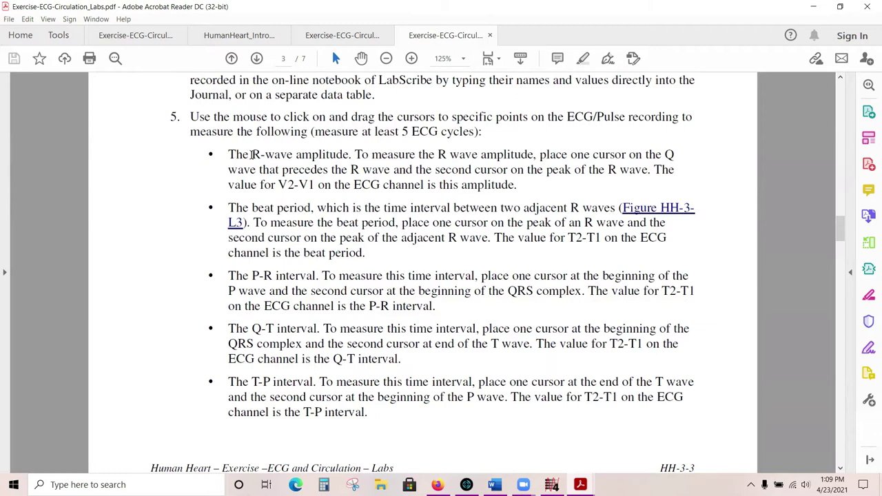
Step: Read the ECG/Pulse cursor measurement items, highlighting "R-wave amplitude", and examine Figure HH-3-L3
drag(252, 155, 350, 156)
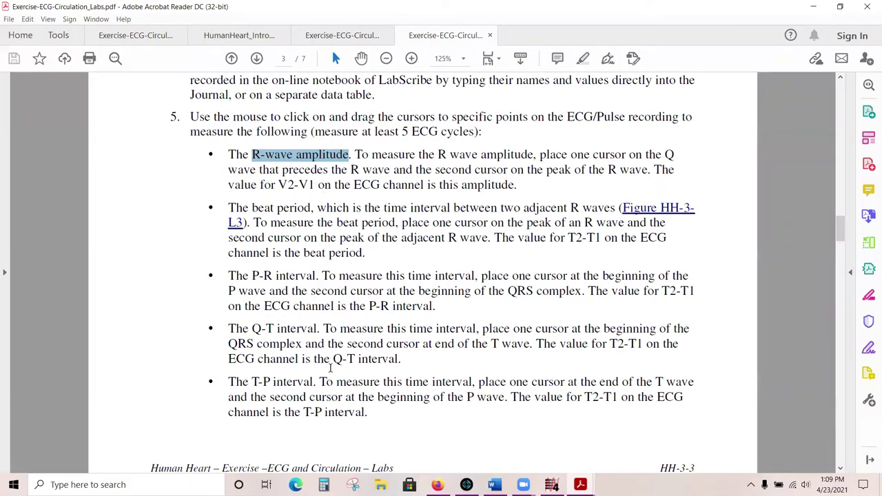
scroll(371, 253, down, 1)
scroll(374, 254, down, 7)
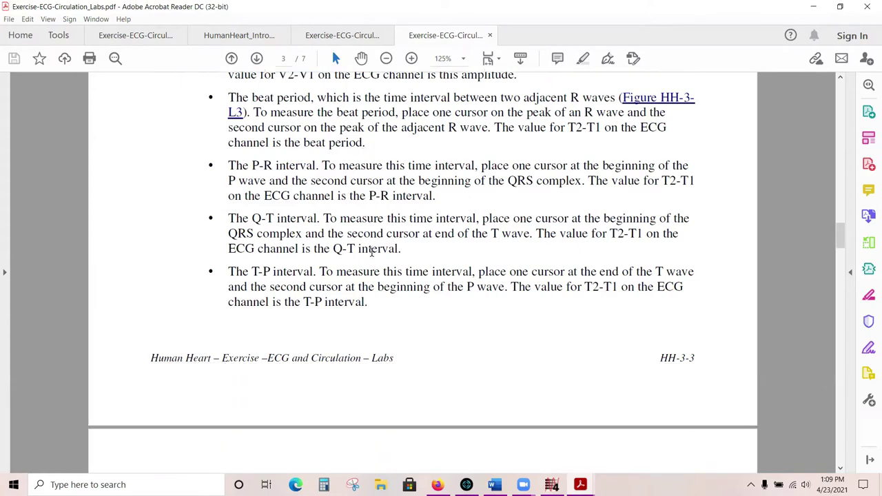
scroll(374, 250, down, 6)
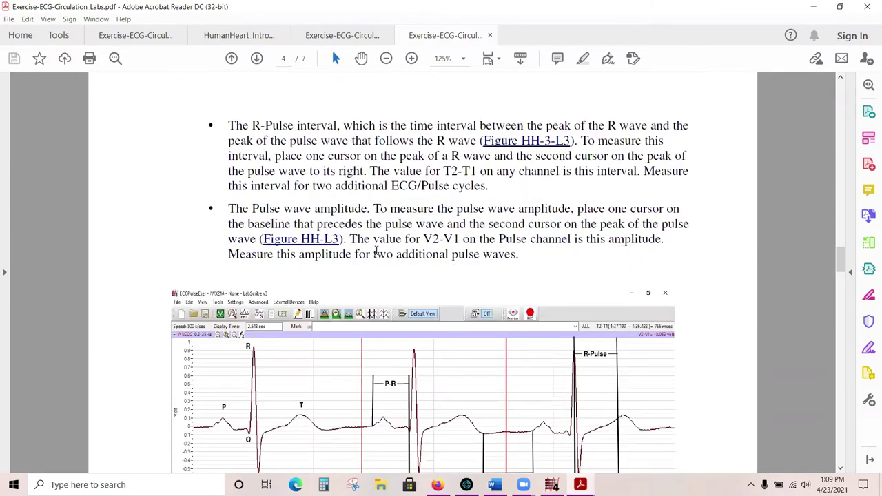
scroll(377, 249, down, 1)
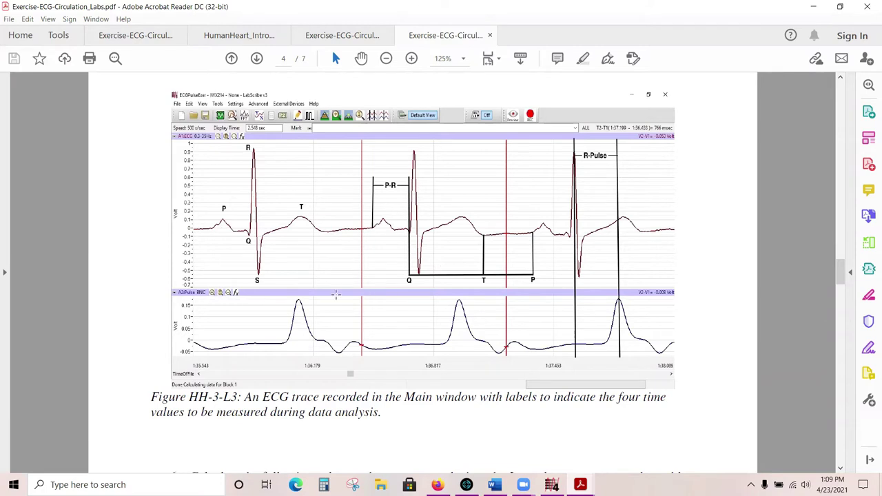
Step: Read the item 6 calculations, including the heart rate equation, and continue through the eight Questions in the lab document
scroll(356, 266, down, 3)
scroll(357, 266, down, 20)
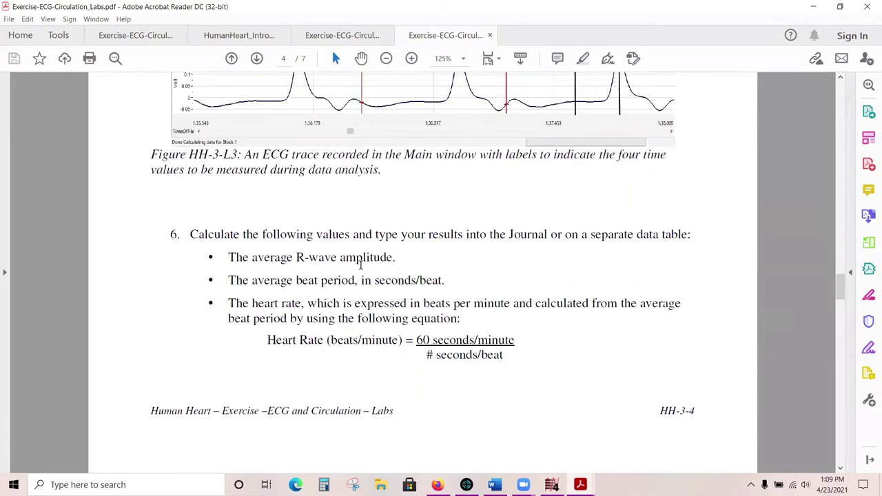
scroll(364, 264, down, 15)
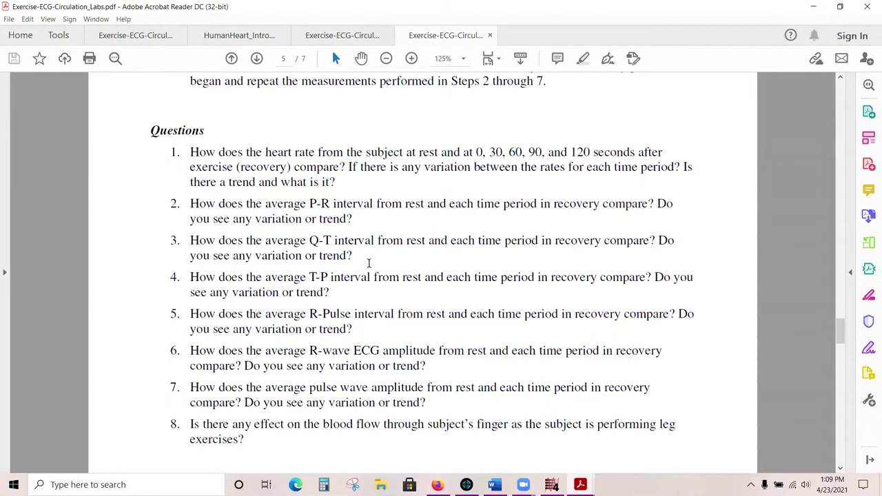
scroll(368, 262, down, 1)
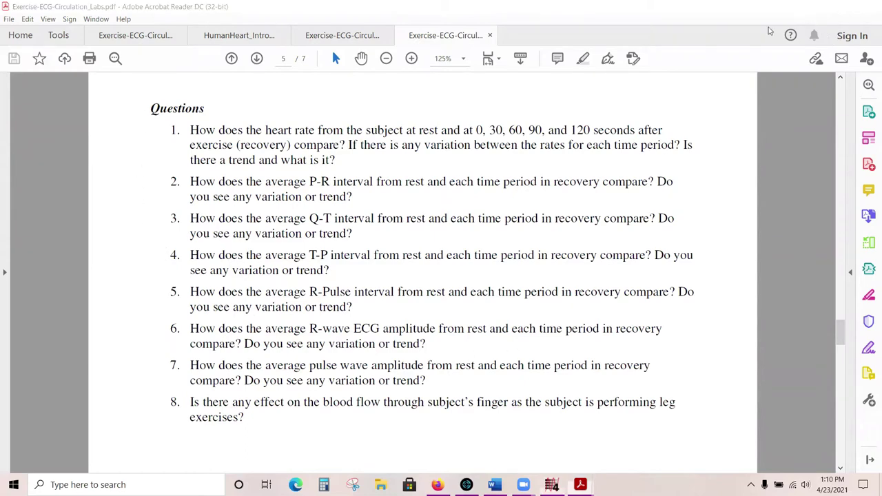
Step: Switch to LabScribe, show the Journal and review its questions for Exercises 1 and 2 and Exercise 3
click(813, 11)
click(175, 39)
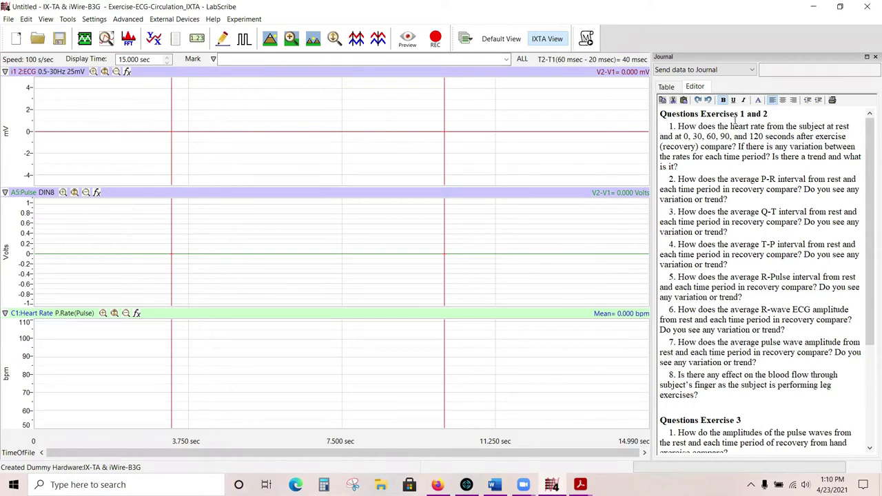
scroll(739, 205, down, 1)
scroll(739, 205, down, 5)
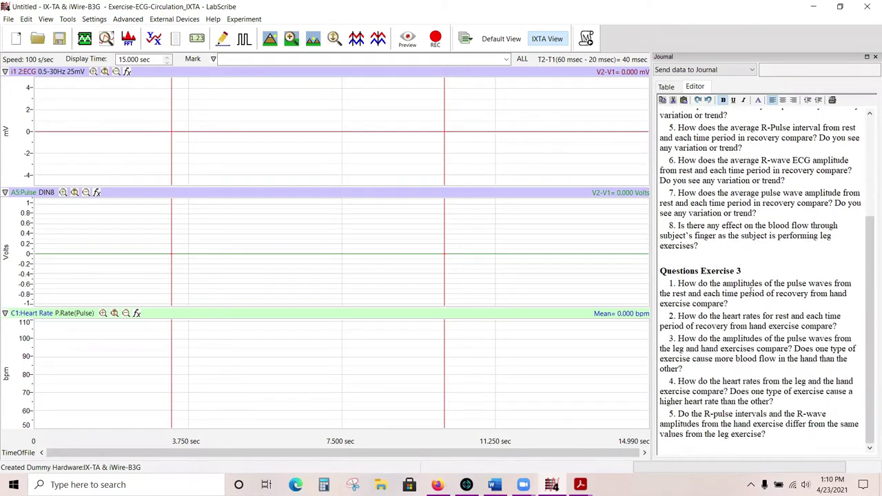
scroll(750, 292, up, 3)
scroll(754, 241, up, 3)
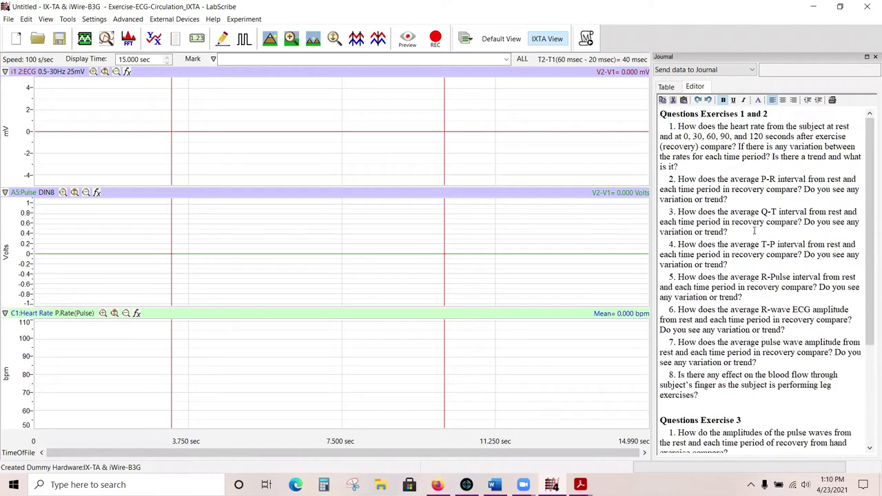
Step: Insert an empty answer line below question 1 of Exercises 1 and 2 in the Journal and remove it
click(697, 168)
key(Return)
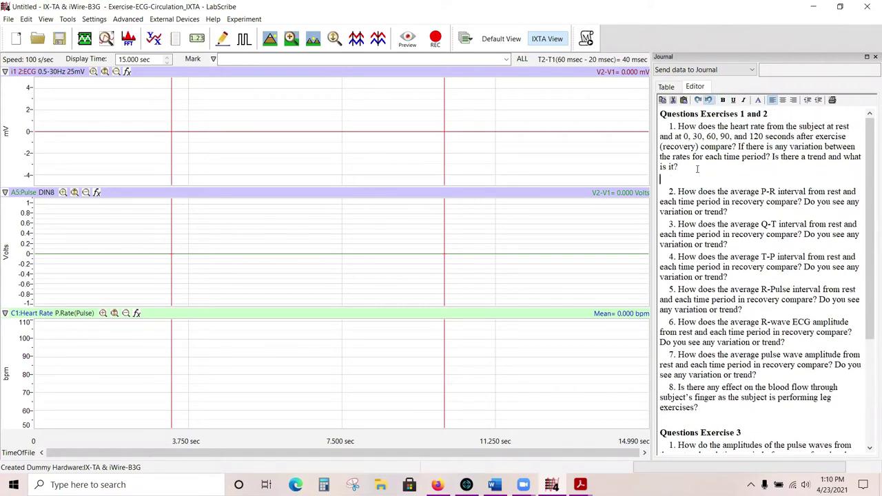
key(BackSpace)
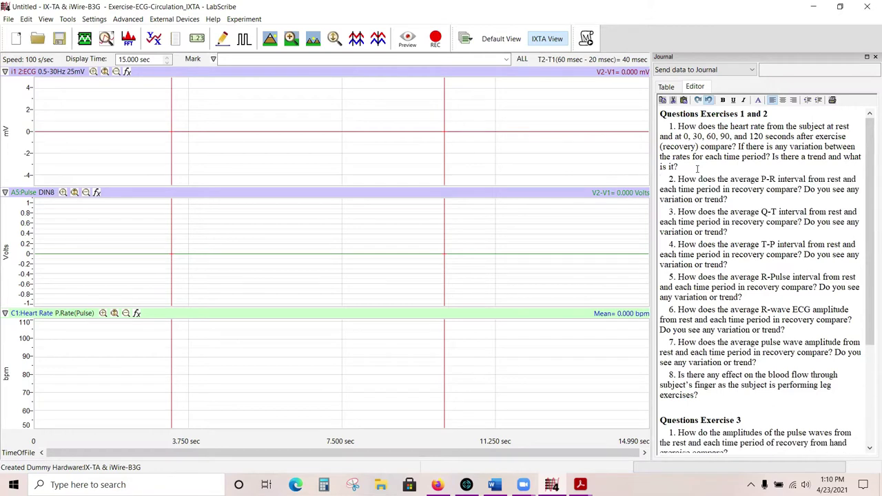
Step: Close the Journal and move the first cursor to about 5 seconds on the time axis
click(874, 56)
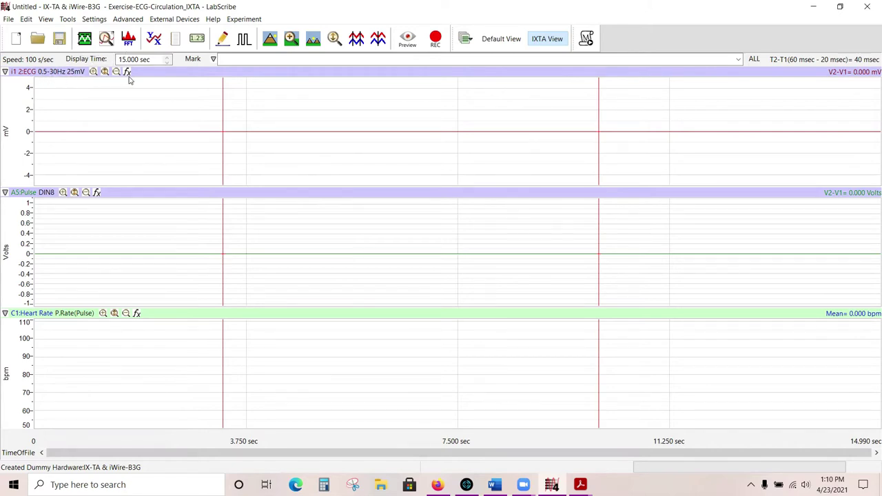
drag(223, 110, 316, 112)
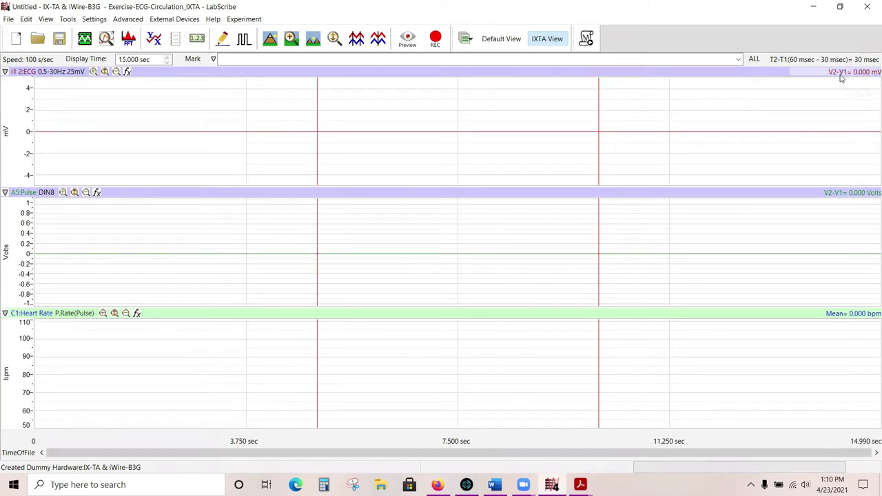
right_click(841, 323)
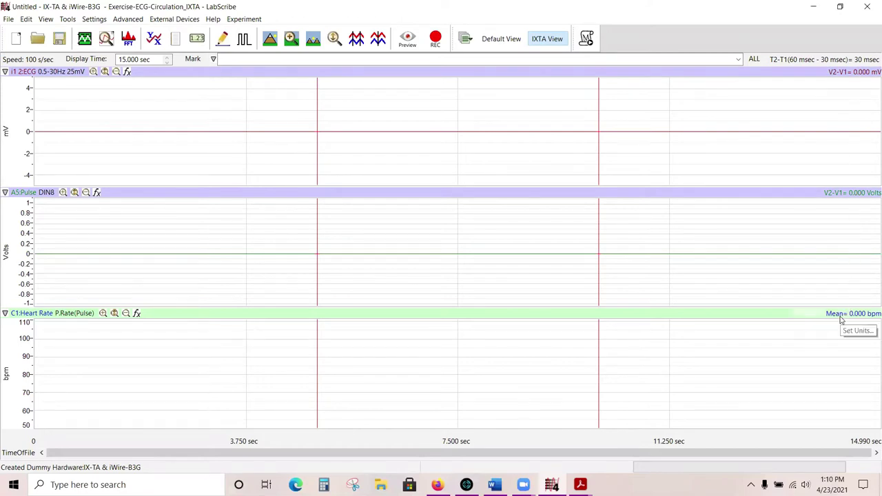
click(808, 312)
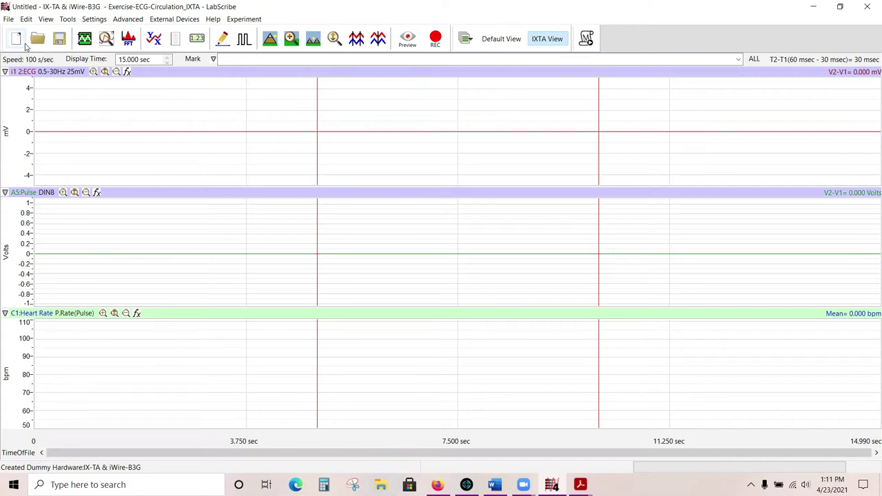
Step: Locate Exercise-ECG-Circulation among the Human Heart settings and look over the available file commands
click(91, 20)
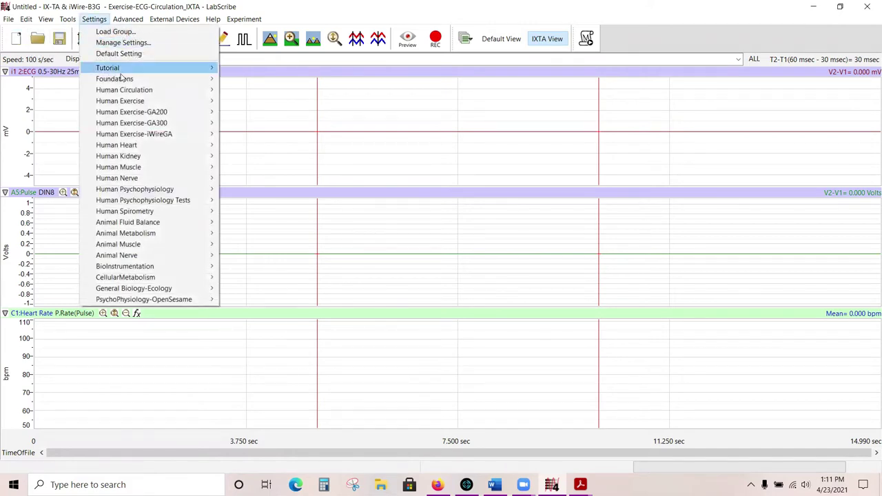
mouse_move(146, 147)
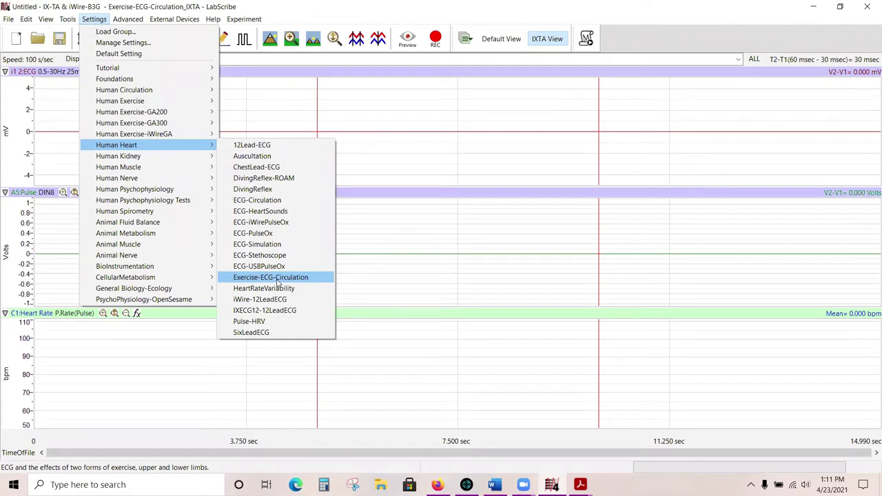
click(278, 113)
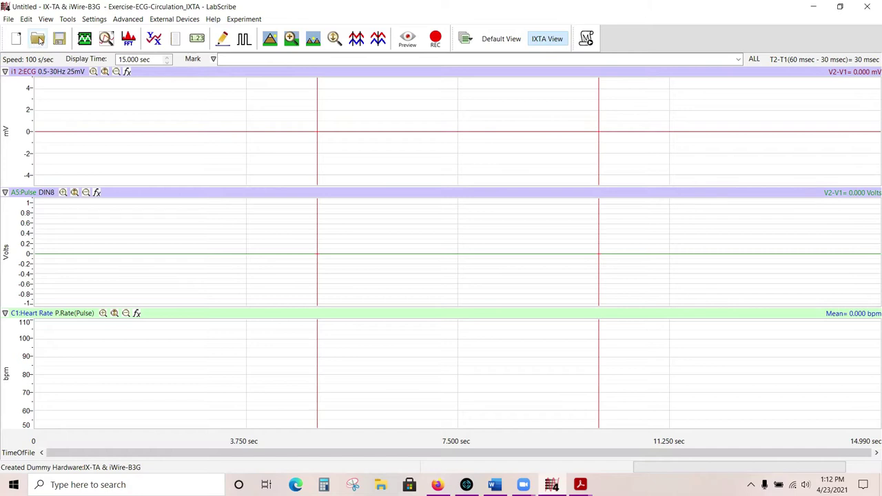
click(8, 20)
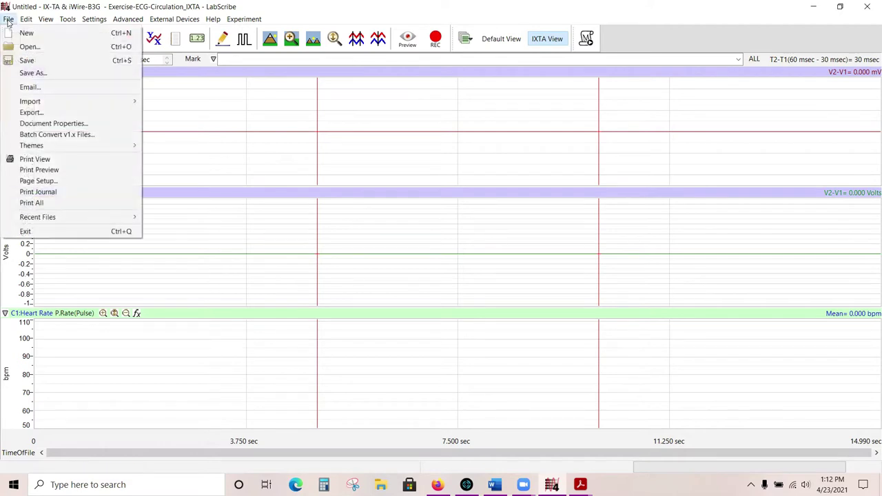
click(28, 34)
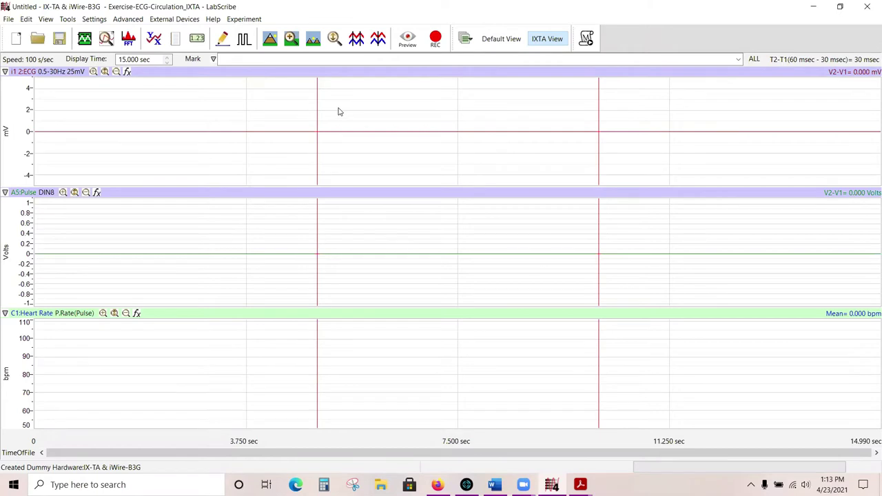
Step: Run Find Hardware and choose File as the acquisition device
click(67, 19)
click(92, 90)
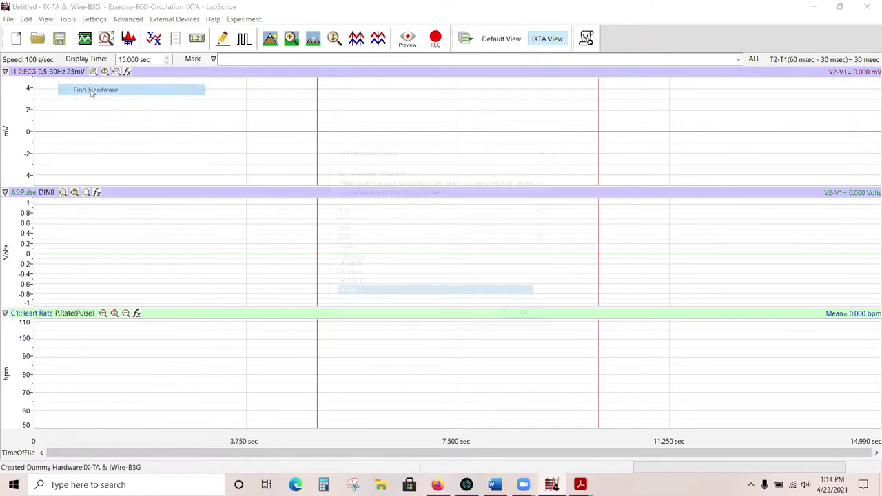
scroll(407, 237, down, 8)
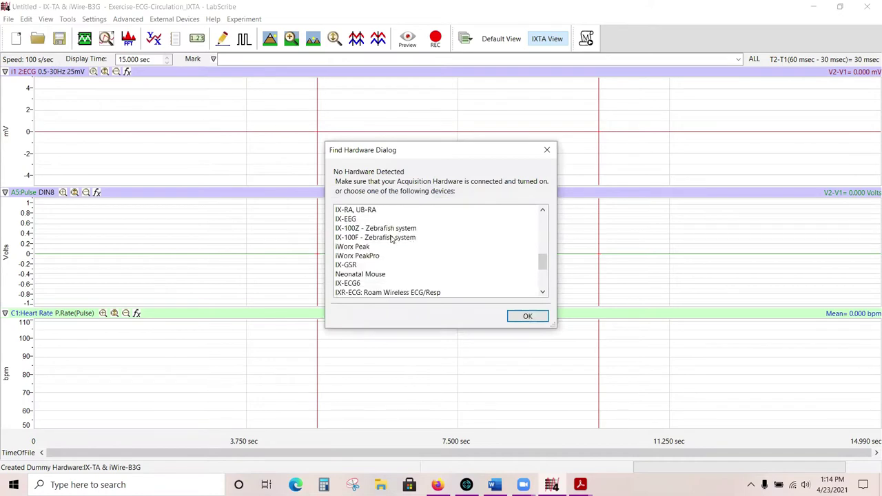
scroll(390, 238, down, 3)
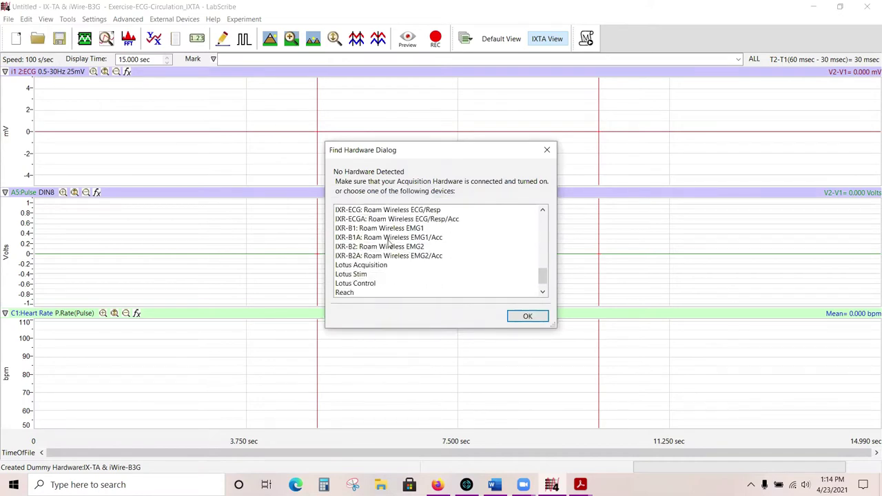
scroll(388, 242, down, 1)
click(350, 284)
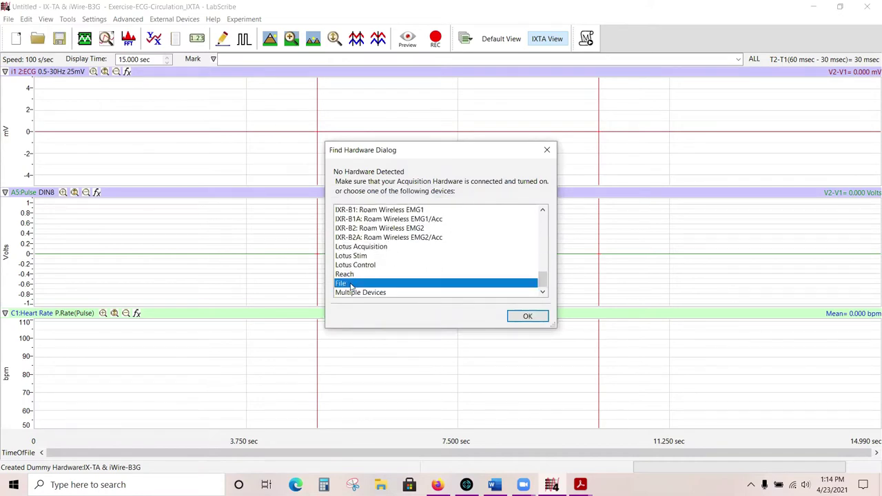
click(524, 317)
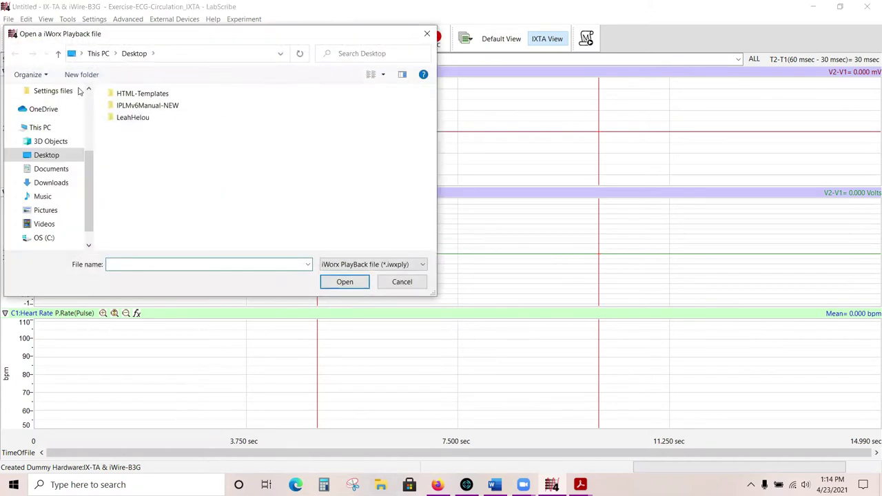
Step: Load the playback file ECG_Pulse.iwxply from the playback_files folder inside Documents > Data Files
click(50, 170)
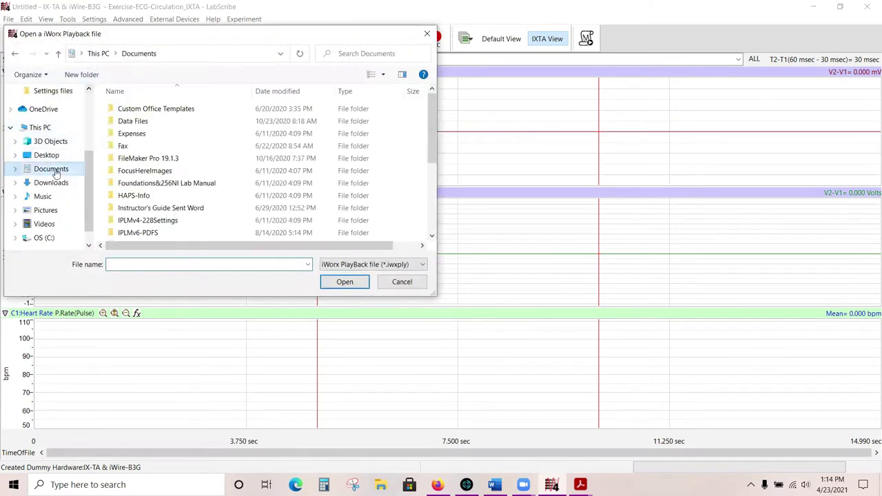
double_click(140, 122)
double_click(141, 121)
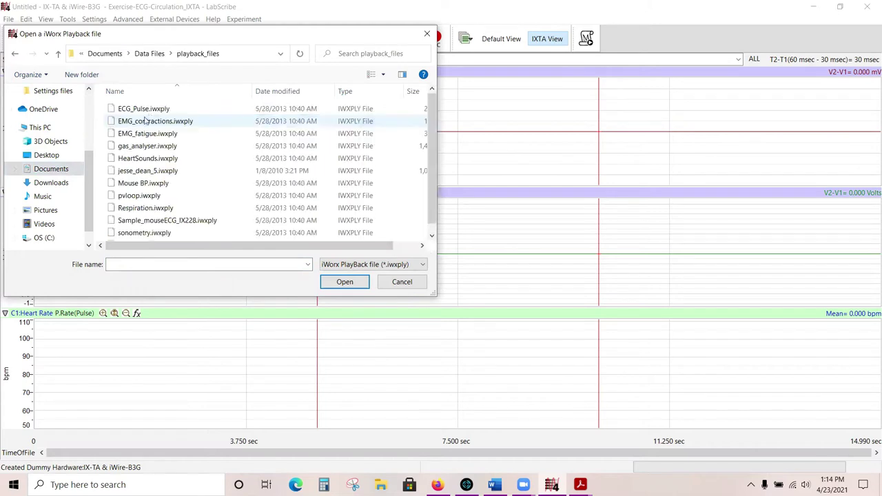
click(143, 109)
click(346, 283)
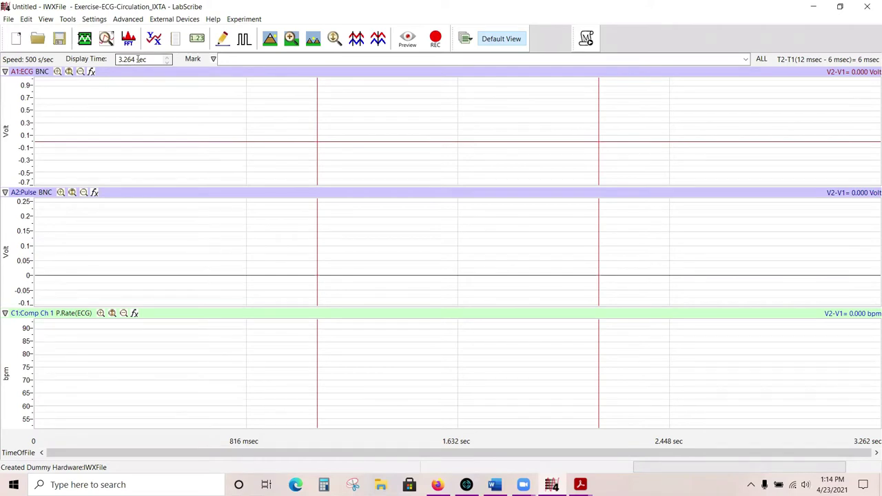
Step: Set the display time to 15 sec
drag(152, 60, 120, 58)
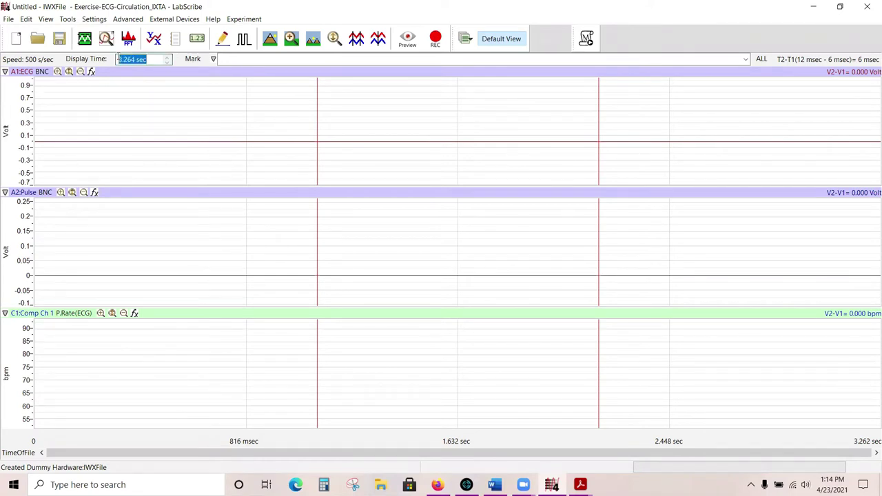
text(15)
key(Return)
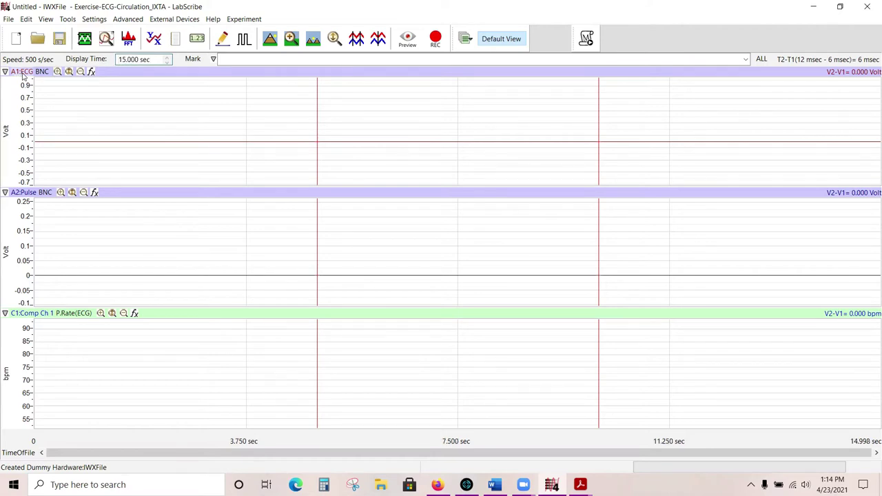
Step: Rename the computed channel C1 as Heart Rate
double_click(38, 315)
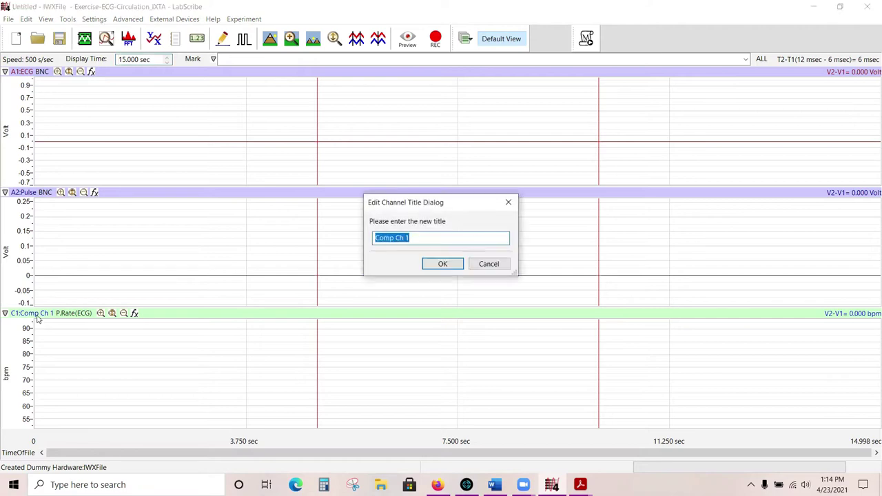
text(Heart)
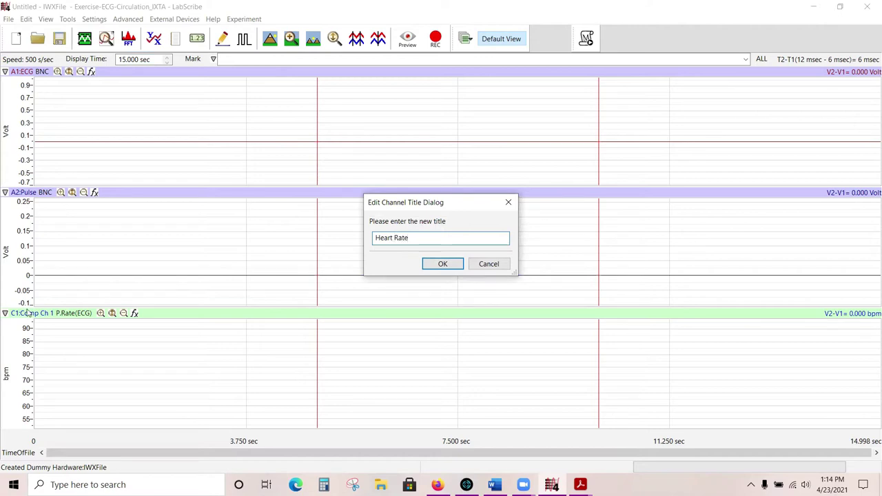
text( Rate)
click(438, 265)
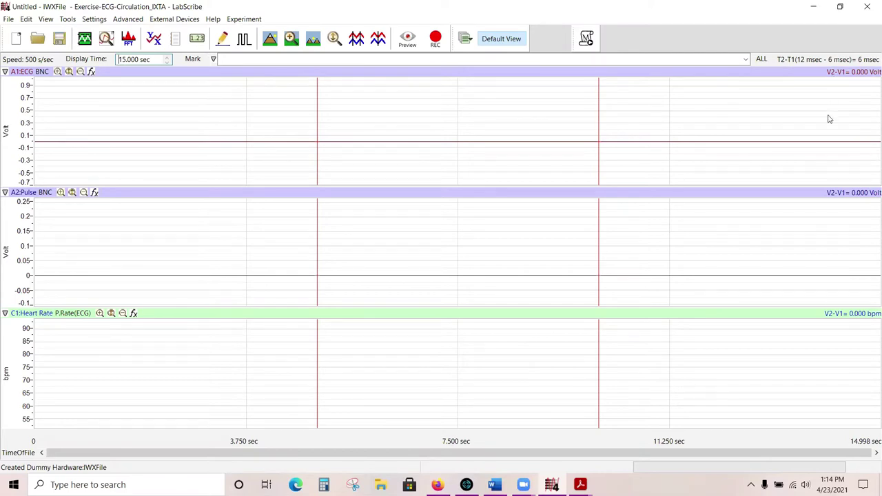
Step: Switch the Heart Rate channel's value display to Mean
click(834, 315)
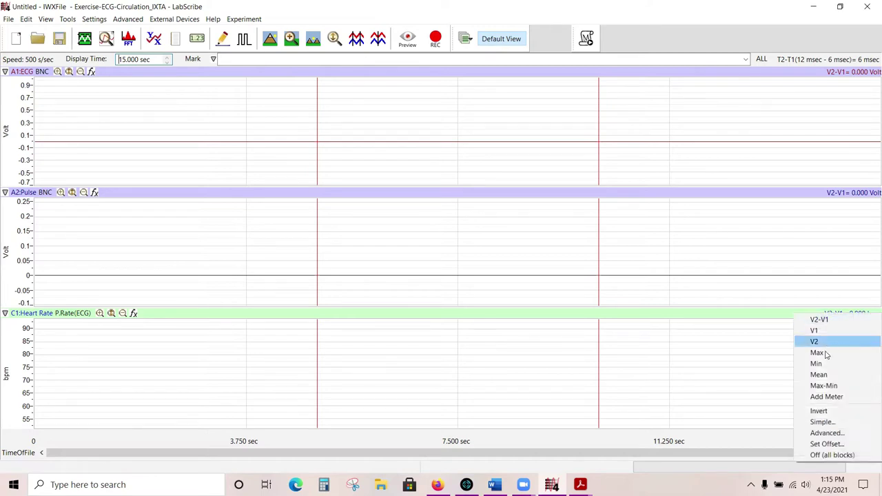
click(818, 374)
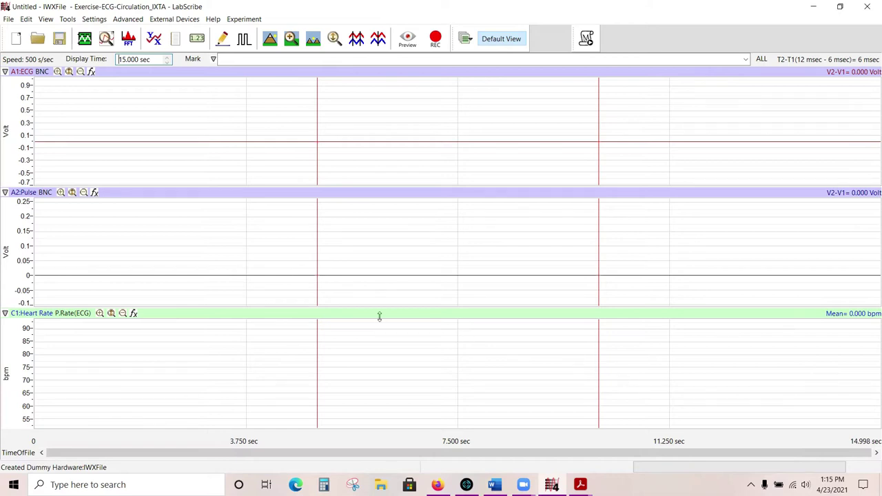
Step: Start recording and add the mark "Resting - Subject1" to the data
click(226, 60)
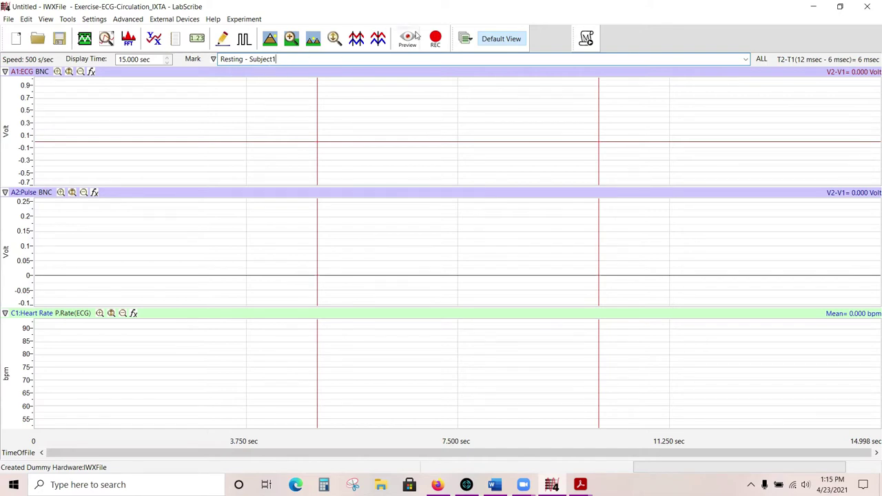
click(435, 39)
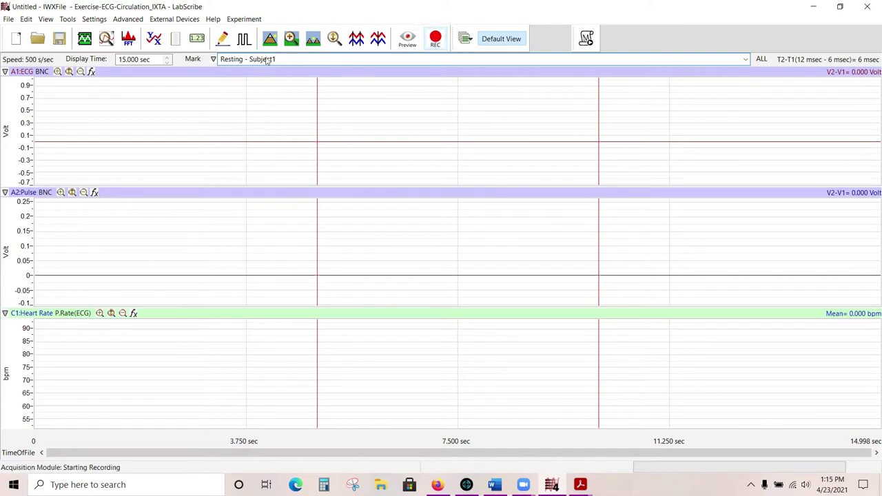
click(193, 59)
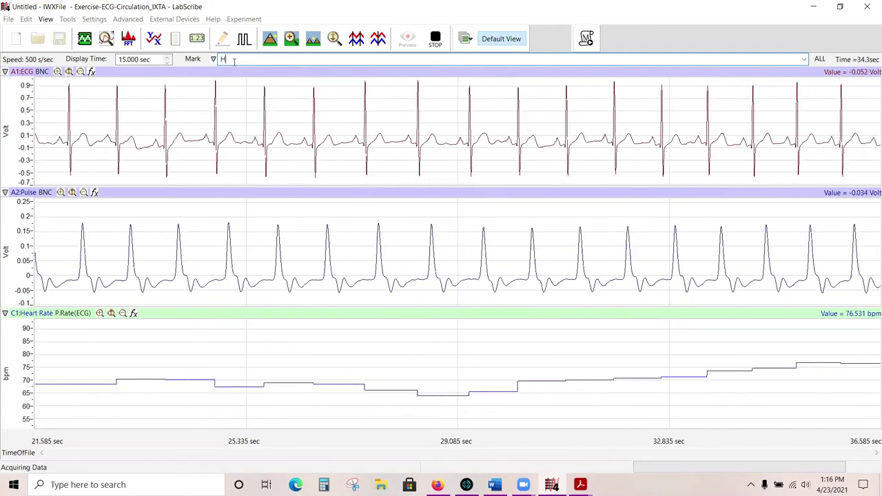
Step: Add a "Hold Breath" mark to the running recording
text(Hold Breath)
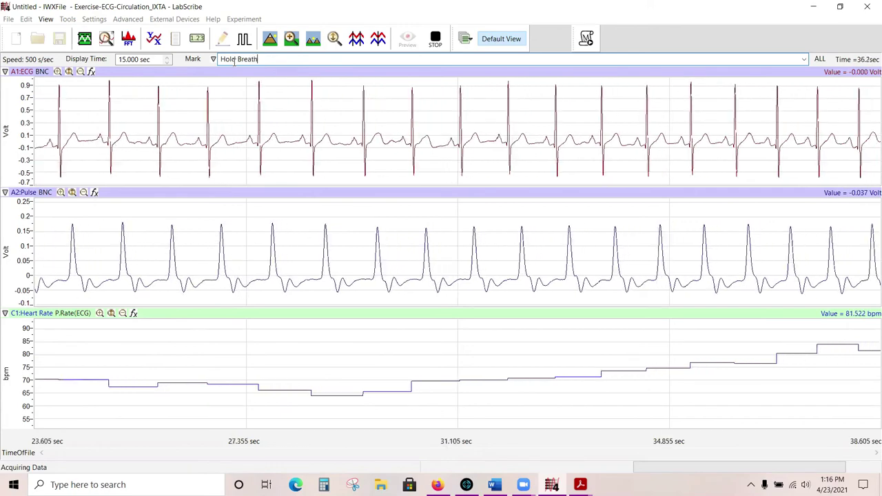
click(192, 59)
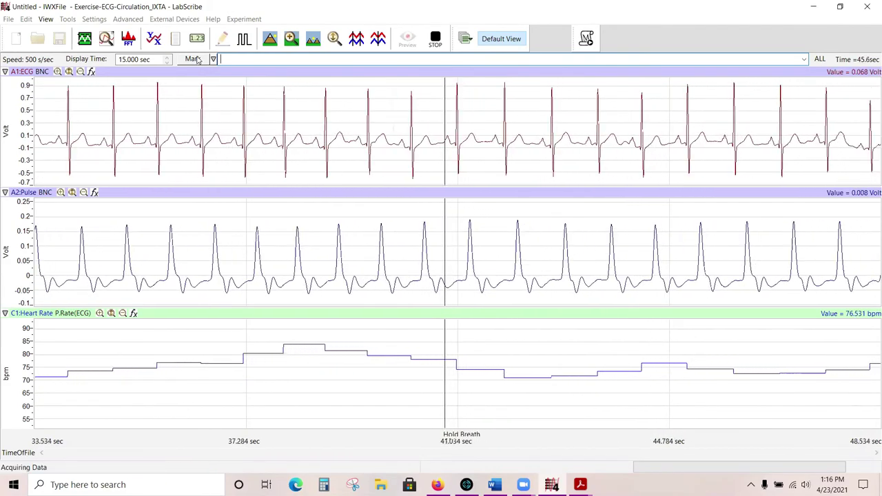
Step: Add a "Breathe Normally" mark to the running recording and stop recording
text(Br)
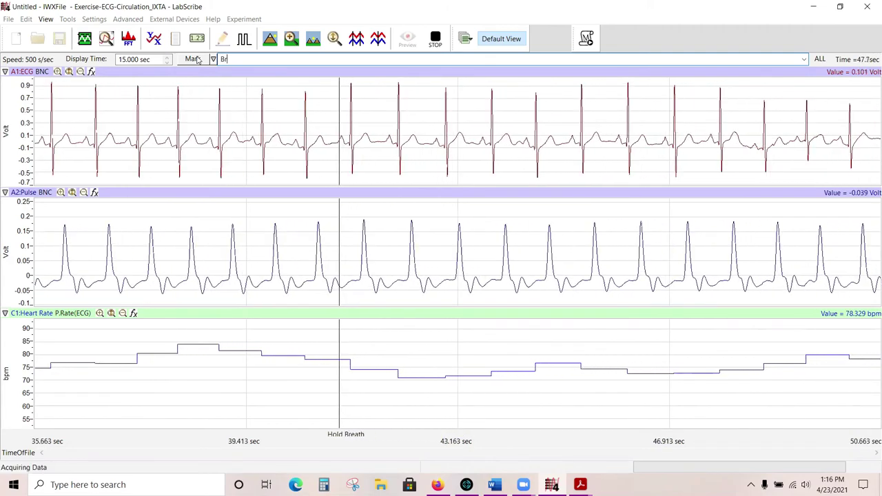
text(eathe Normally)
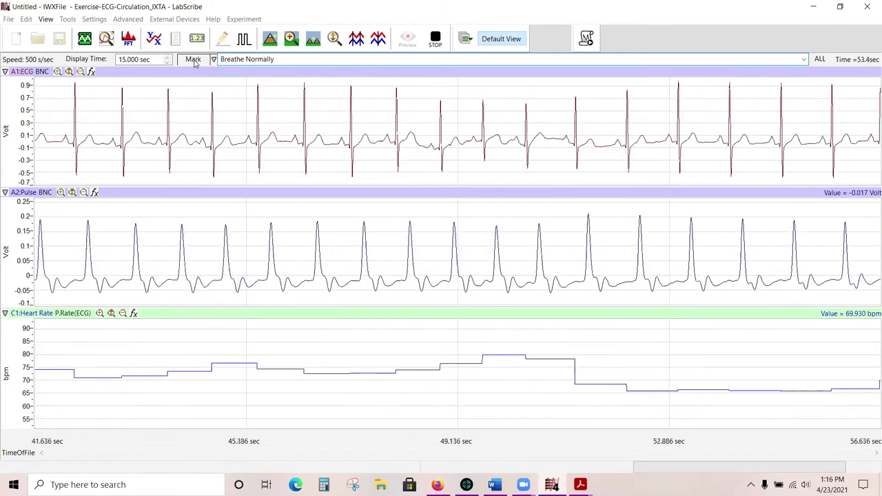
click(194, 59)
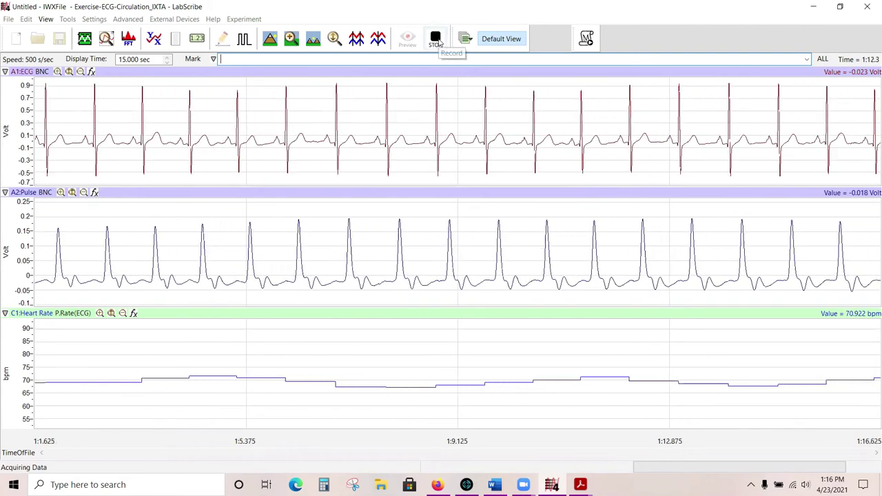
click(437, 43)
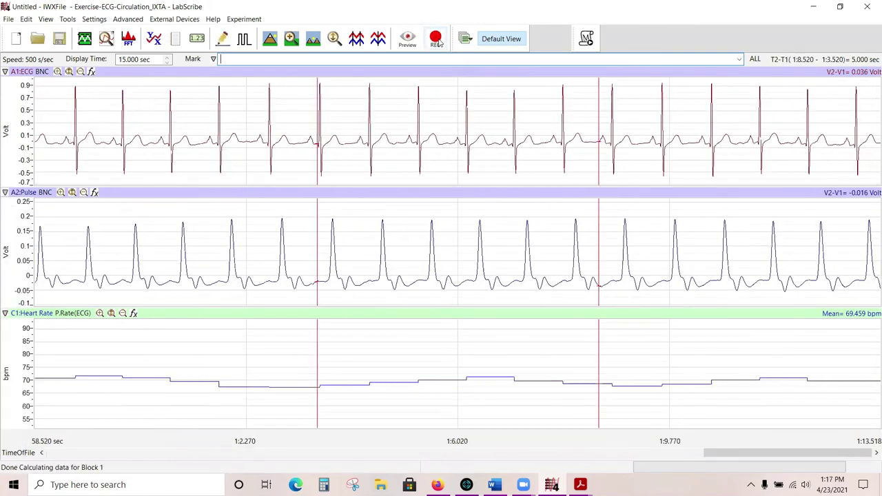
Step: Save the recording on the Desktop as an iwxdata file named ECGTest
click(60, 41)
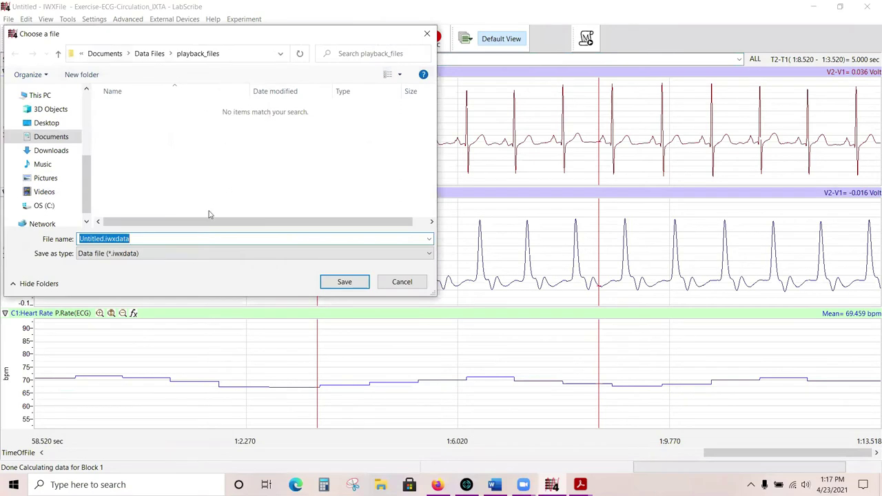
click(58, 126)
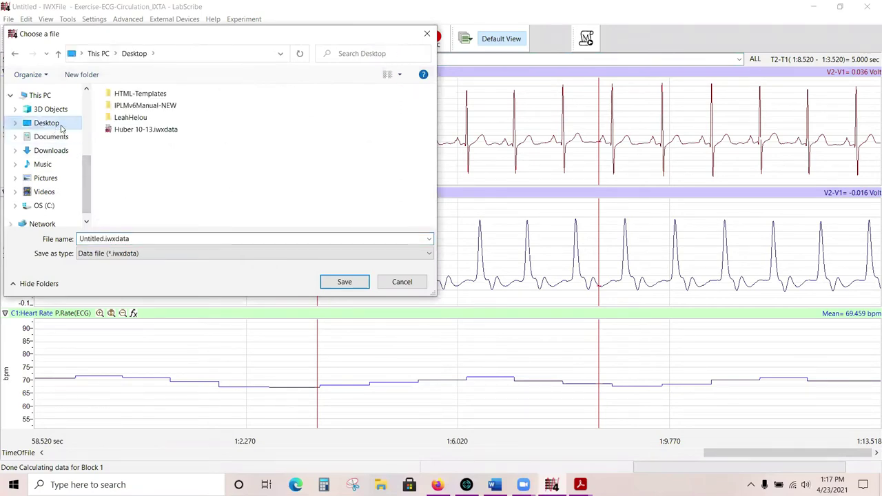
click(145, 239)
double_click(144, 241)
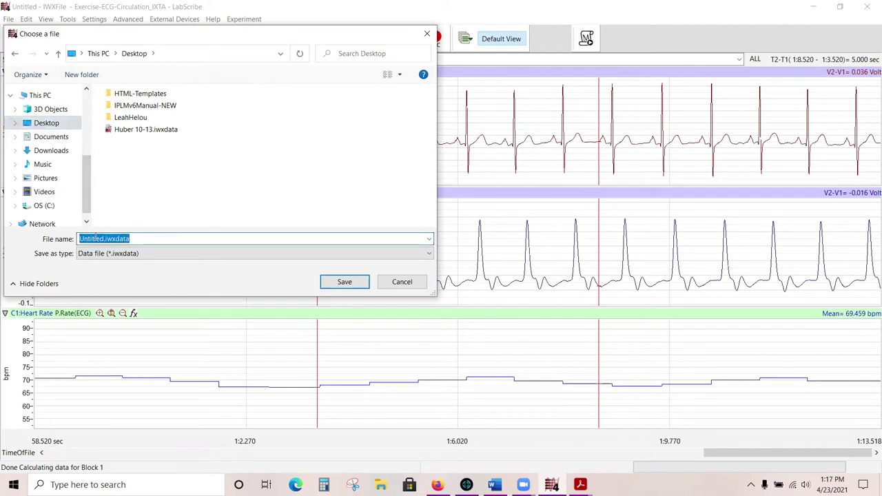
text(ECGtest)
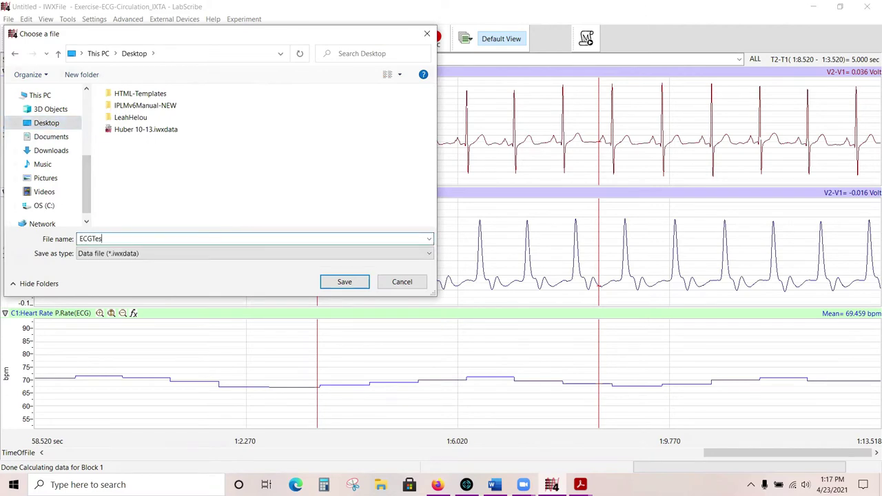
click(344, 283)
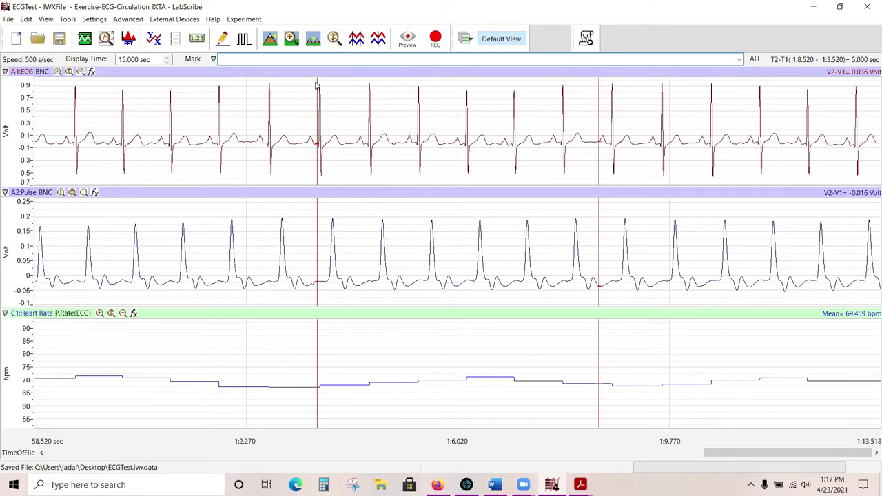
Step: Zoom out the vertical scale of the ECG and Pulse channels several times
click(80, 72)
click(79, 72)
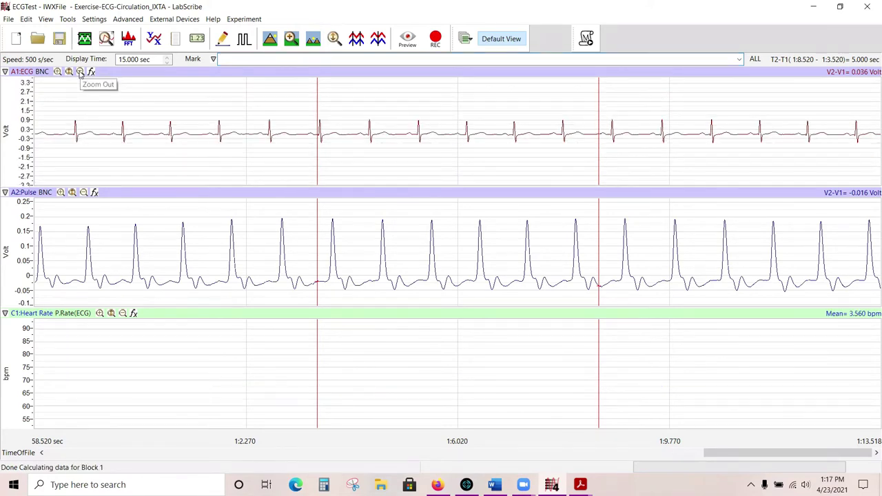
click(84, 192)
click(83, 193)
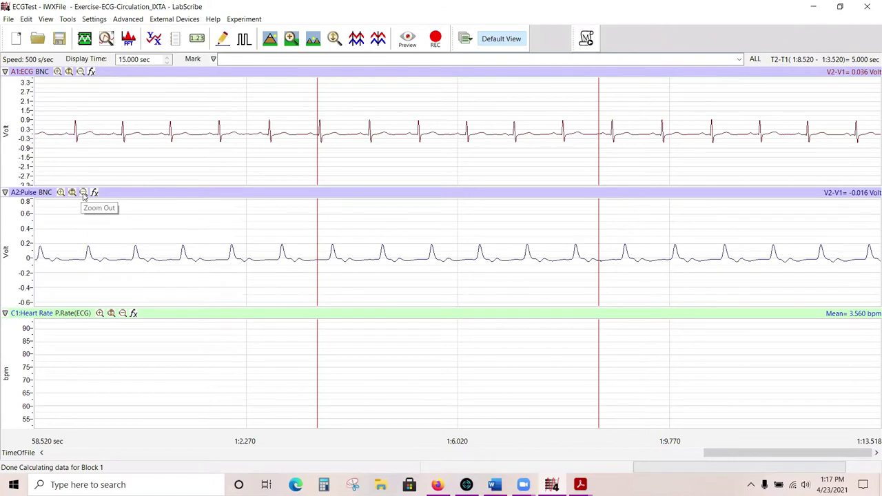
click(83, 192)
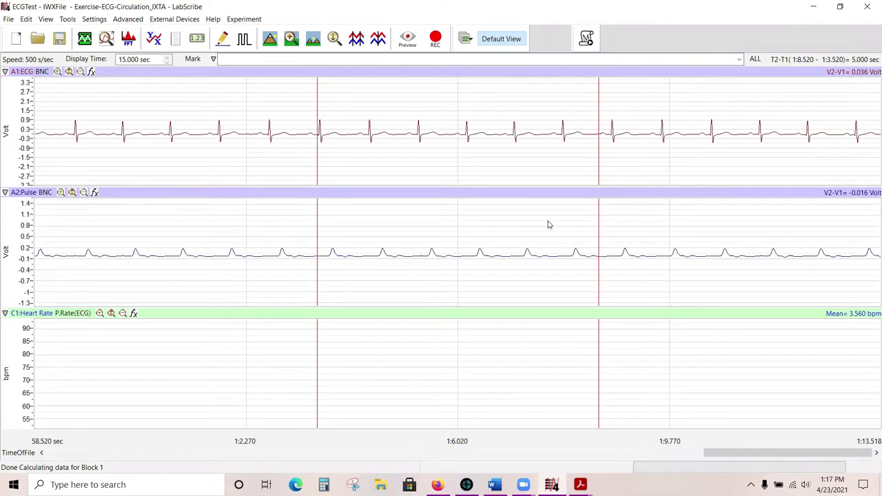
Step: Autoscale all channels, and autoscale the Heart Rate channel individually
click(334, 39)
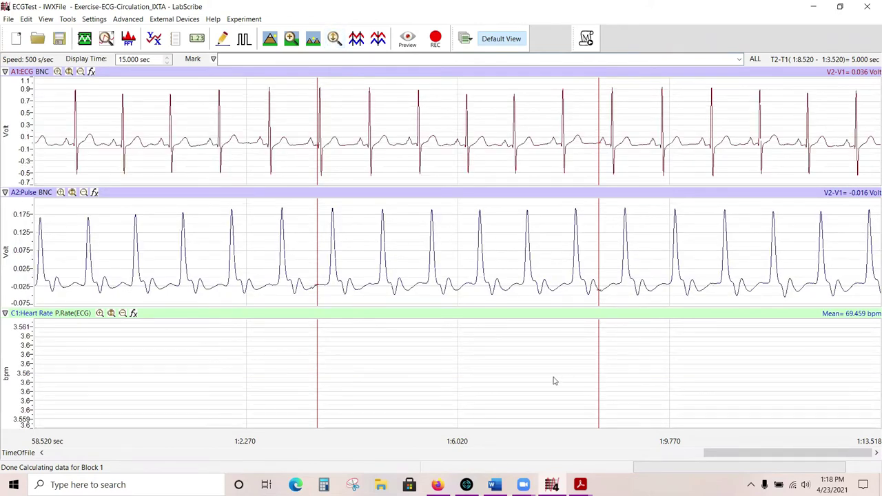
click(111, 312)
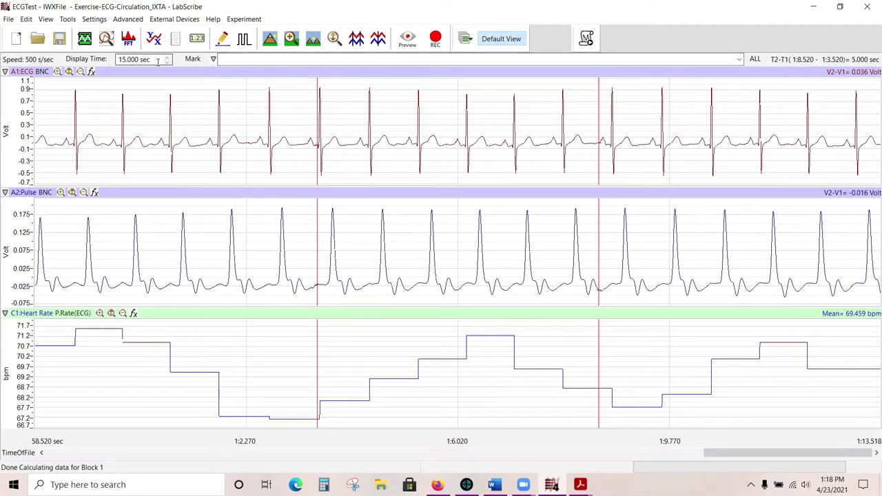
Step: Set the display time to 10 sec
drag(158, 60, 116, 60)
text(1)
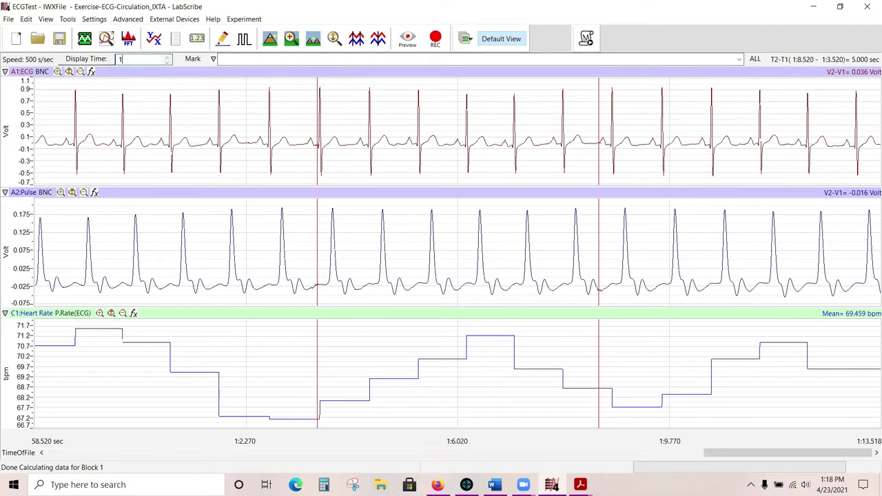
text(0)
key(Return)
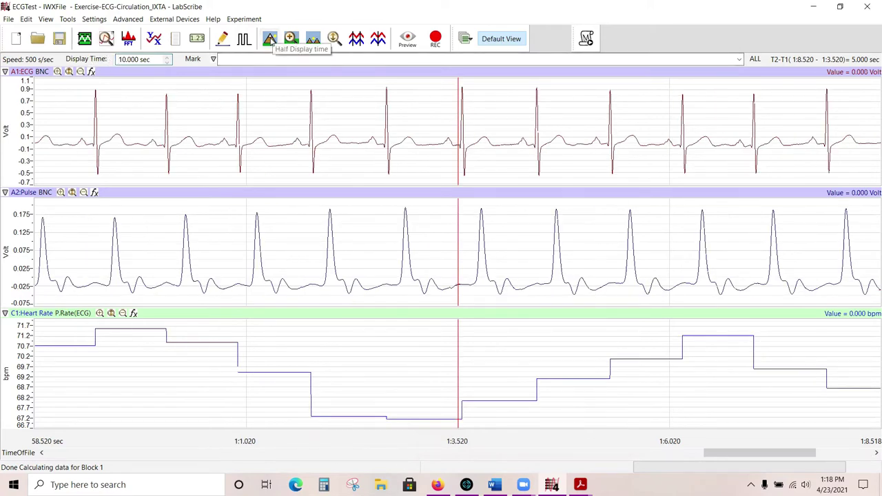
Step: Halve the display time repeatedly down to 625 msec
click(269, 39)
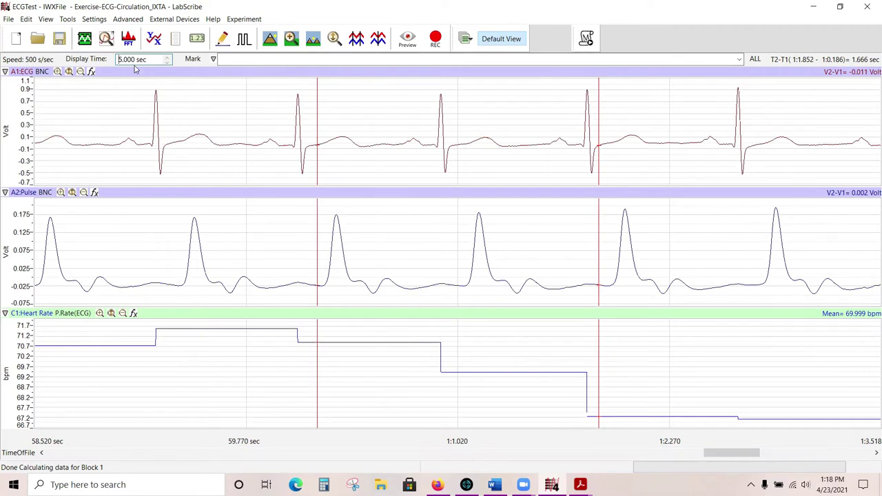
click(269, 45)
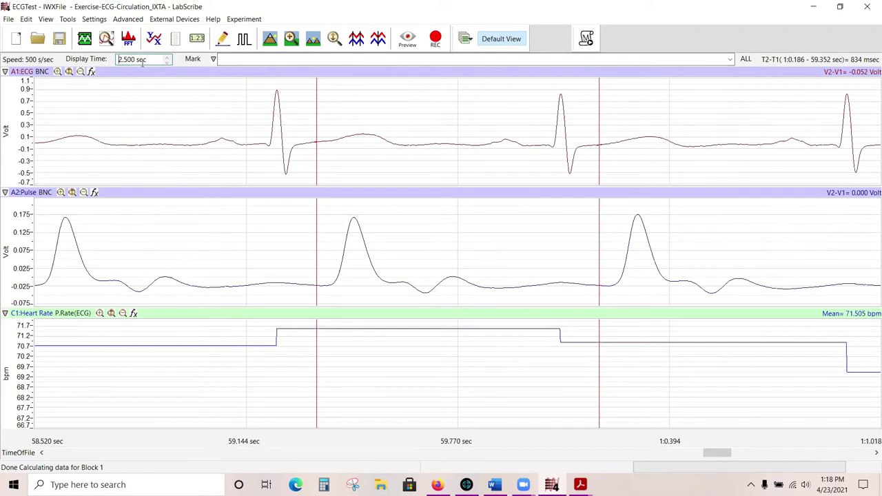
click(270, 43)
click(270, 42)
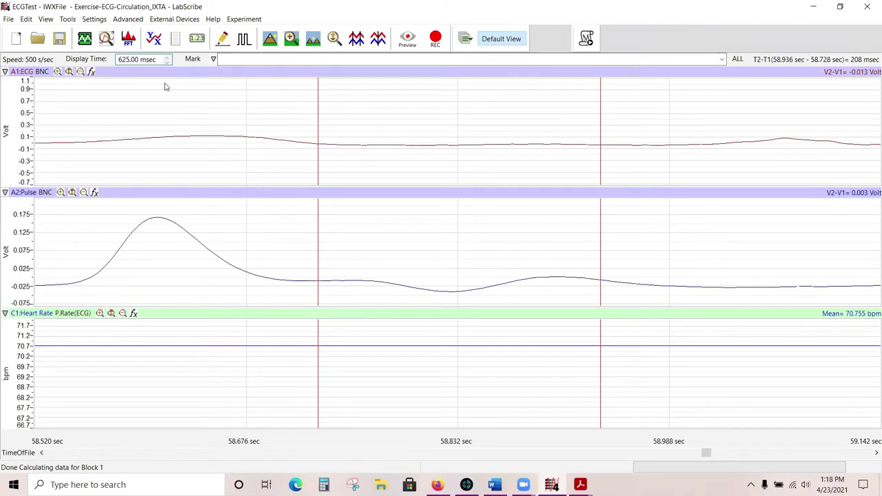
Step: Set the display time back to 15 sec
click(136, 64)
drag(158, 60, 111, 59)
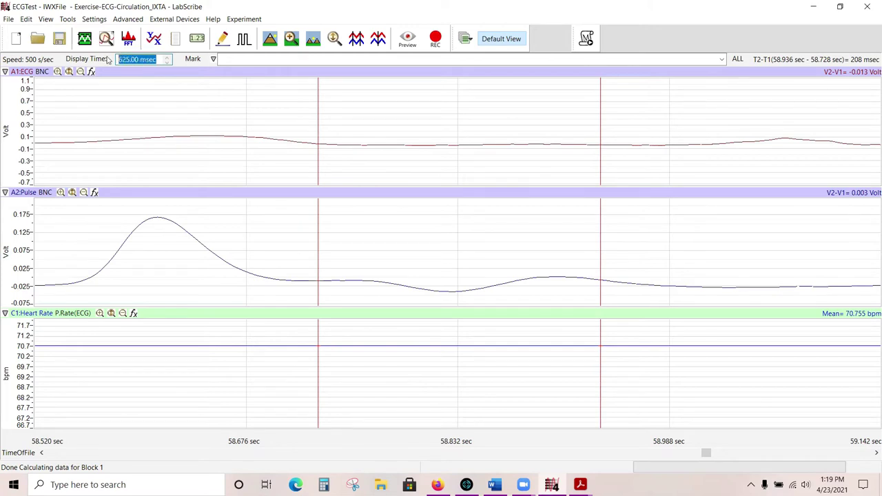
text(15)
key(Return)
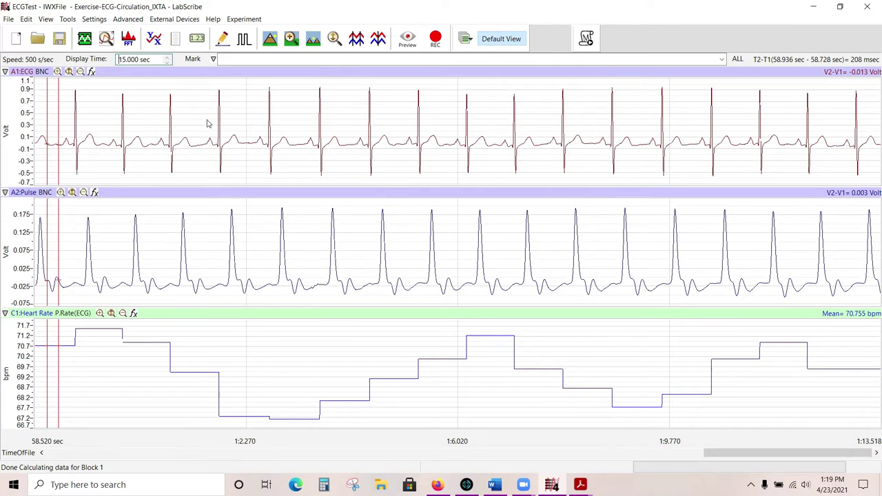
Step: Double the display time until the whole recording fits on screen, and autoscale all channels
click(312, 39)
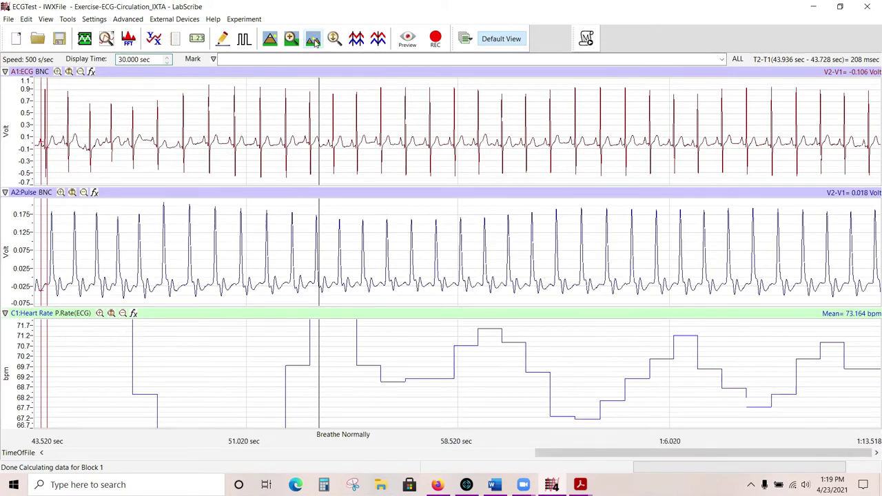
click(312, 39)
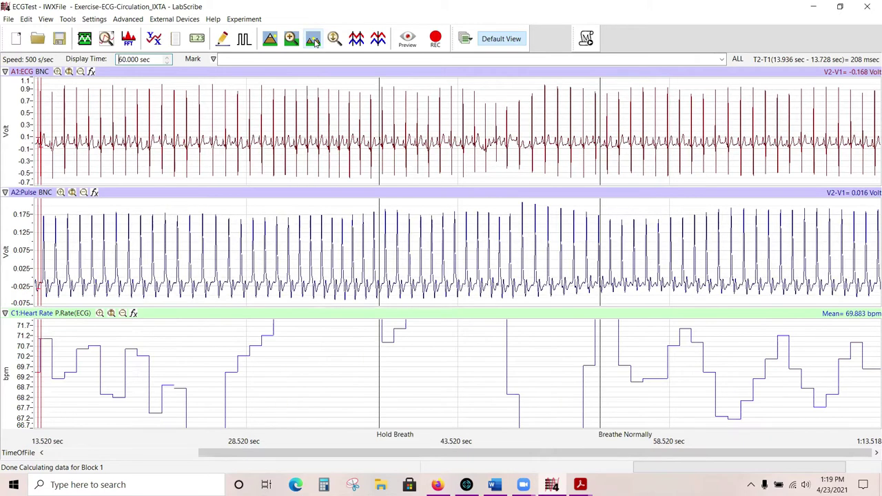
click(313, 39)
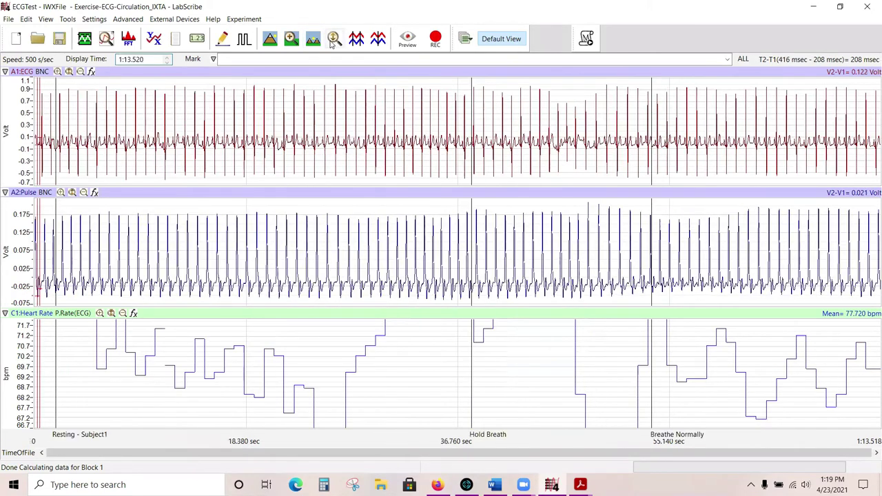
click(334, 39)
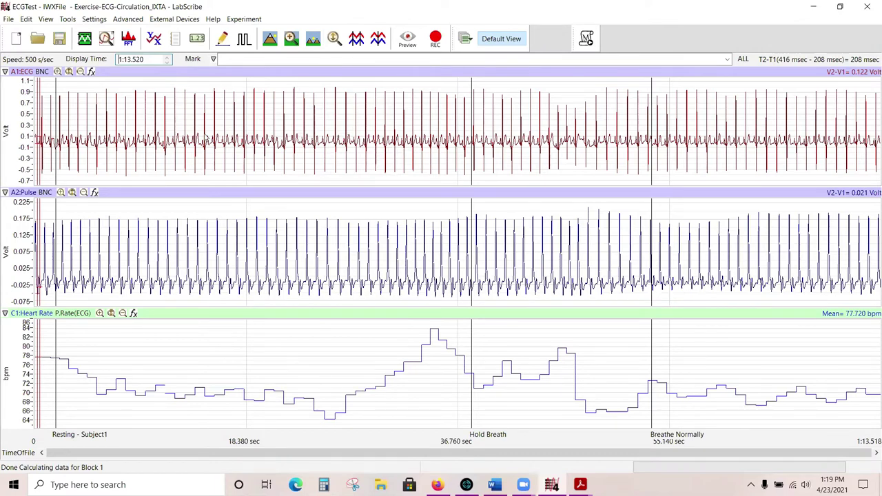
Step: Place the two cursors at about 12.6 sec and 20.4 sec in the resting section and zoom in between them
drag(39, 110, 181, 126)
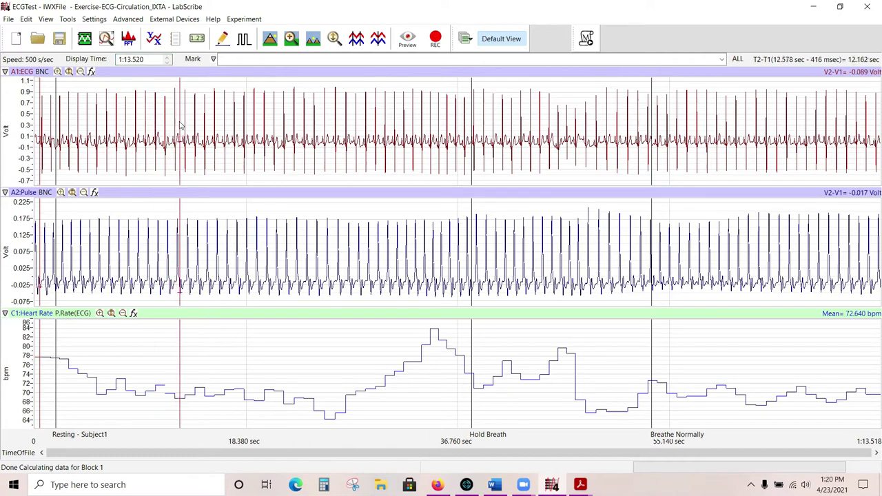
drag(41, 103, 271, 123)
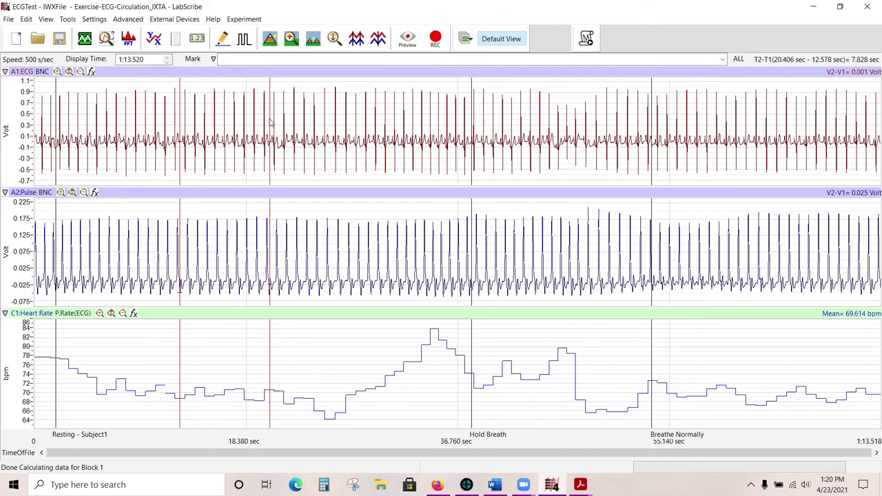
click(292, 39)
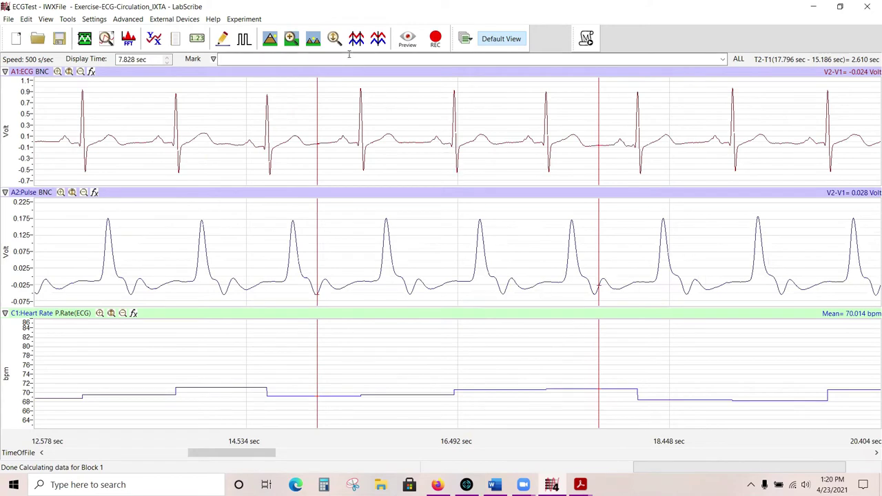
Step: Autoscale all channels and place the cursors on the P wave at about 14.56 sec and the following R peak at about 14.72 sec
click(333, 39)
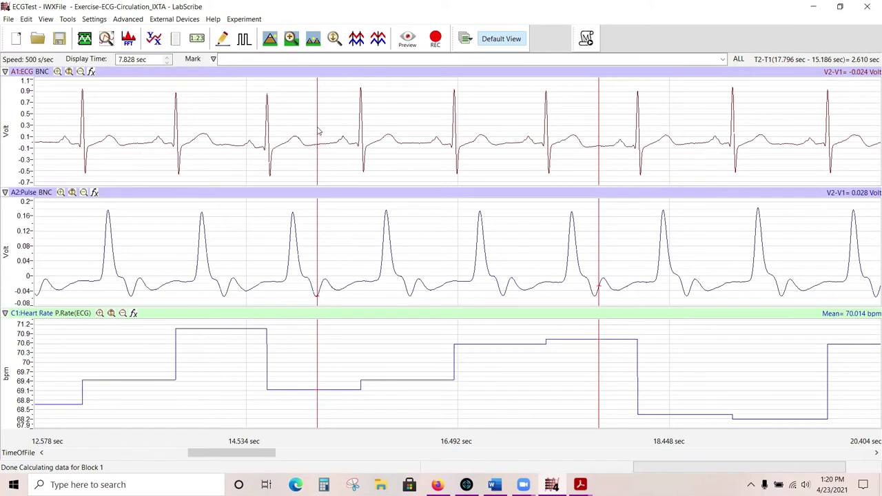
drag(319, 131, 249, 137)
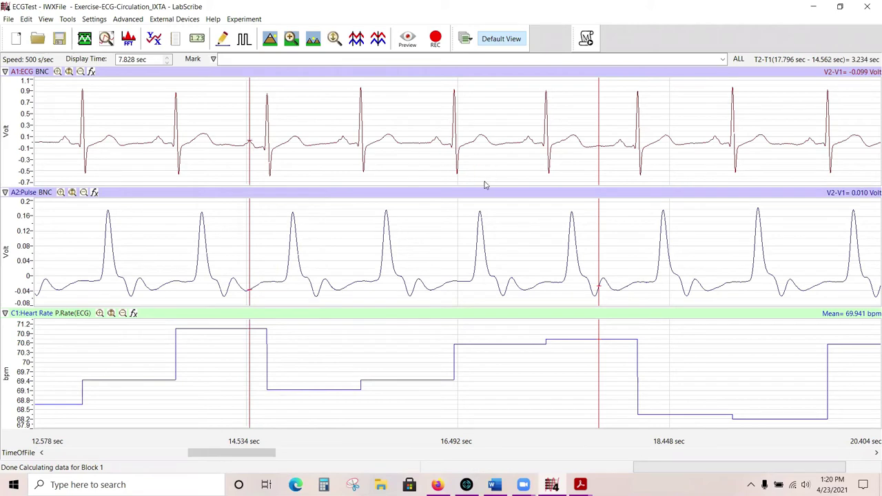
drag(598, 164, 265, 166)
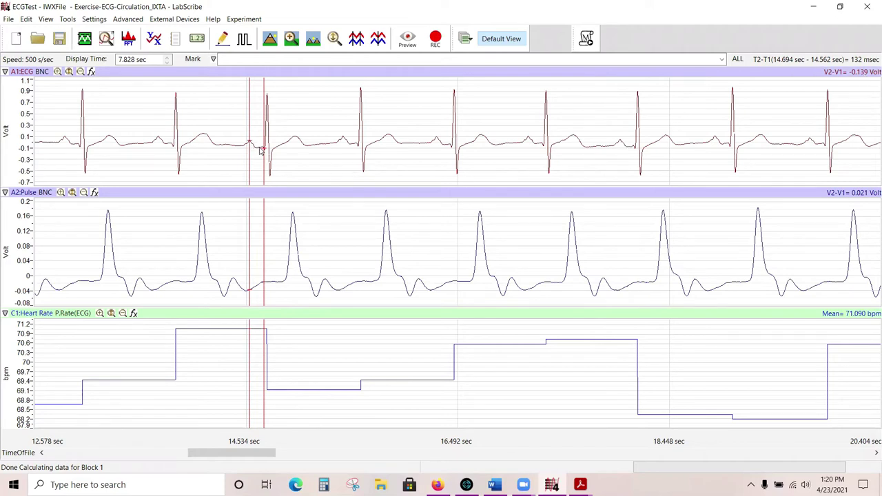
drag(264, 121, 266, 94)
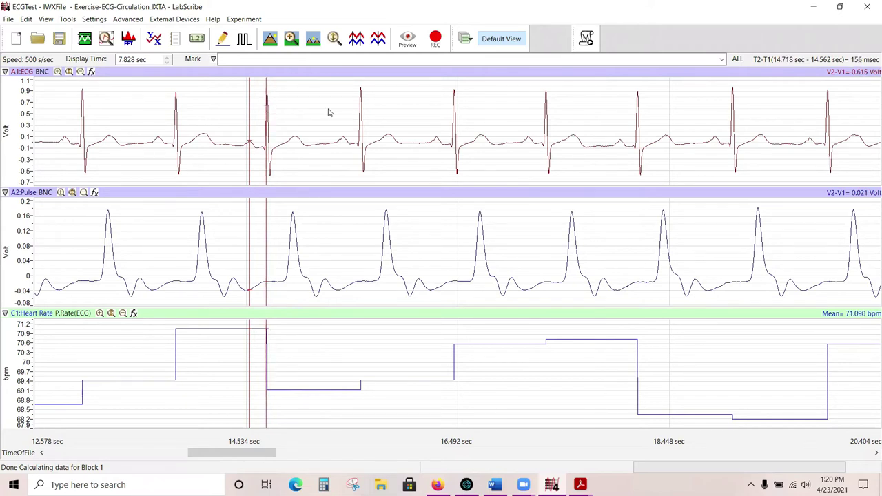
key(Right)
key(Right)
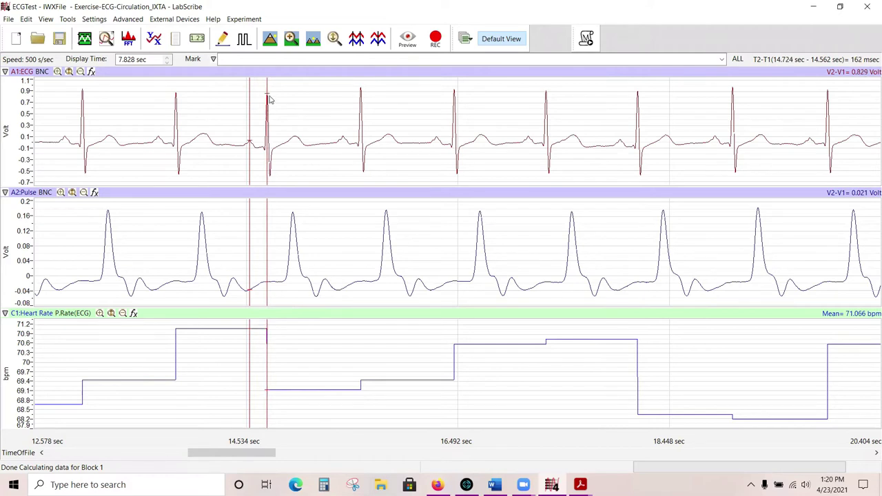
Step: Move the P-wave cursor to the S-wave trough at about 14.75 sec to measure the R-to-S amplitude
drag(251, 154, 271, 178)
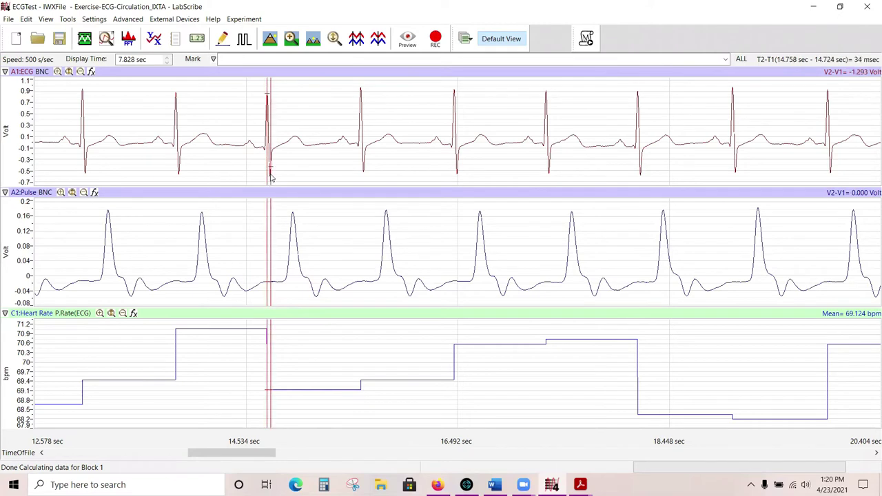
key(Left)
key(Left)
key(Left)
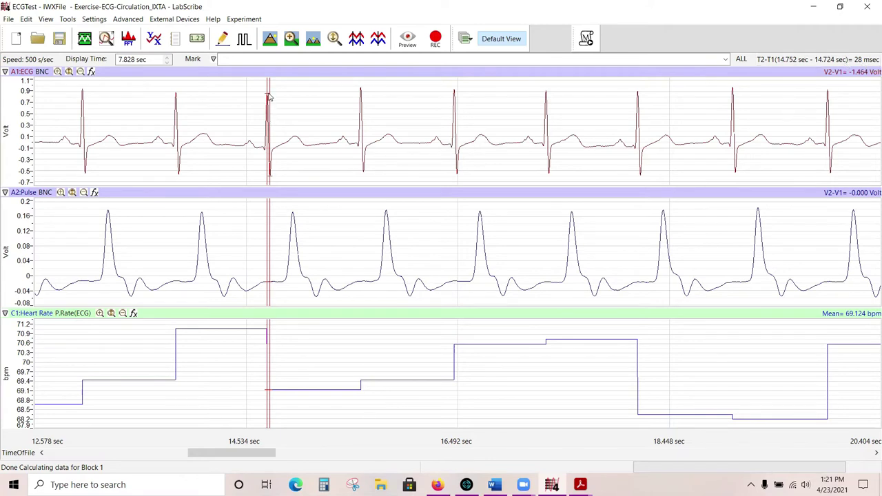
Step: Double the display time and span 10 sec of the resting section with the cursors, from about 10.81 to 20.81 sec
click(312, 40)
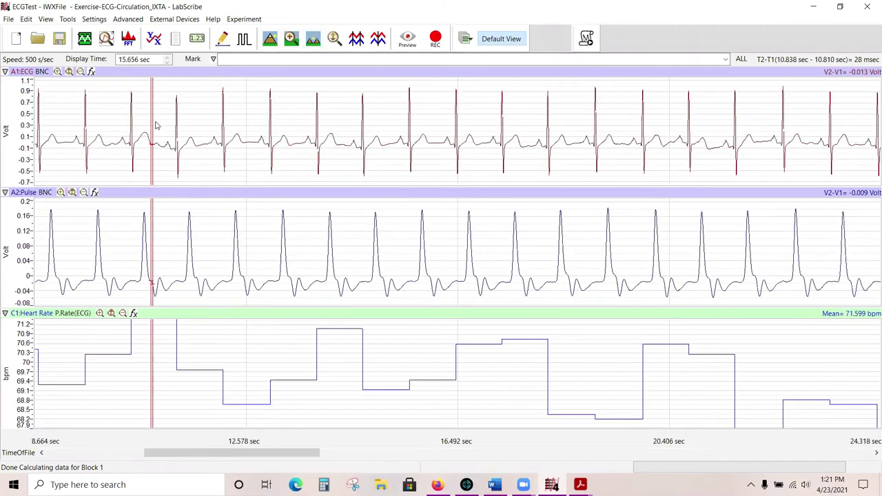
drag(154, 124, 694, 125)
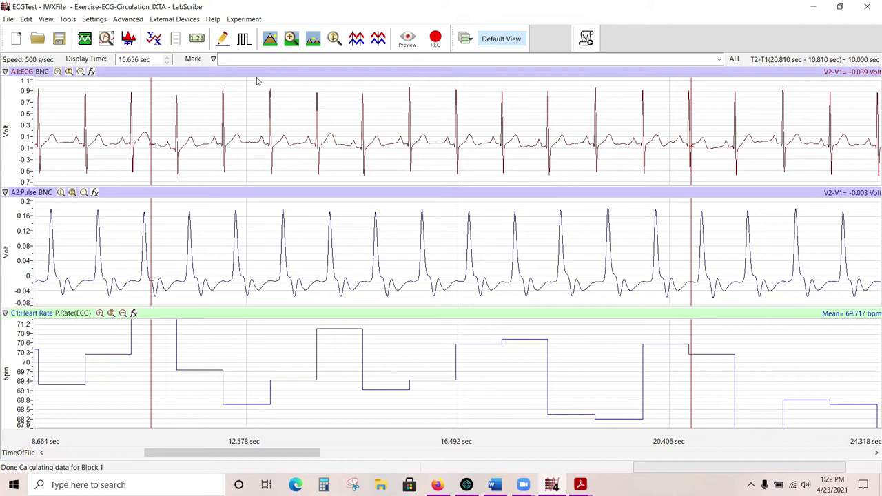
Step: Go to the Hold Breath mark, double the display time, and align the two cursors with the Hold Breath and Breathe Normally marks
click(232, 61)
click(214, 60)
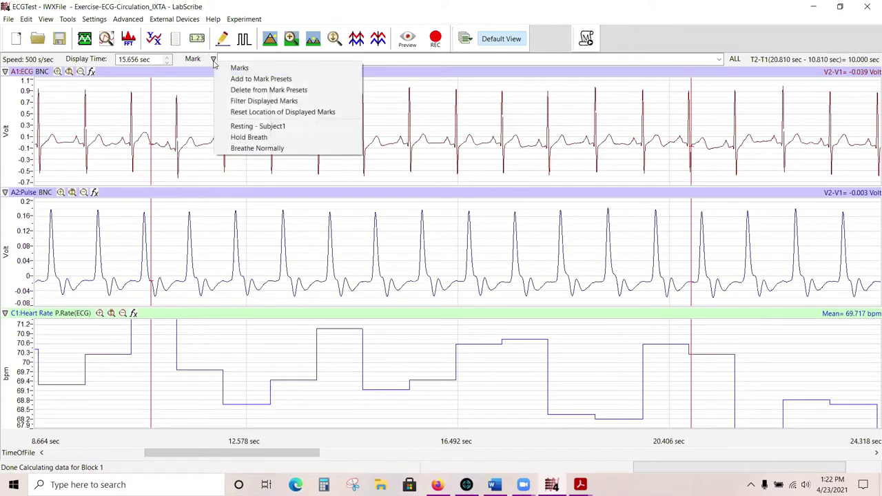
click(236, 140)
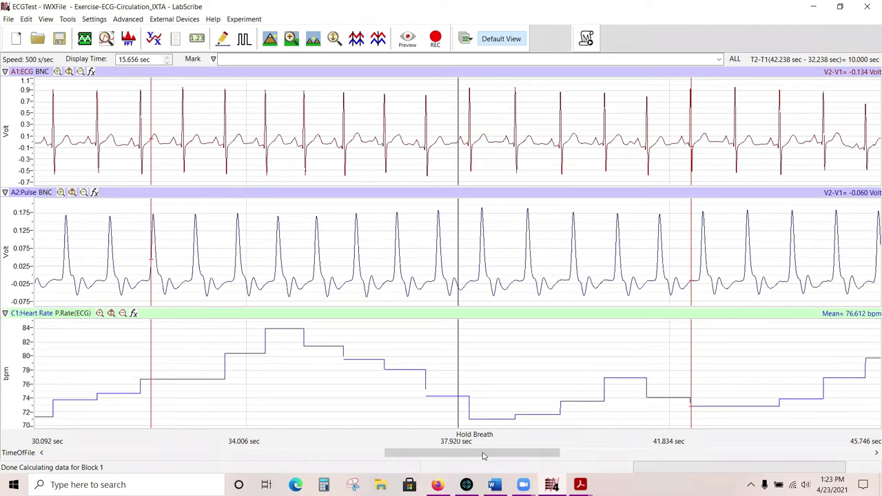
drag(471, 454, 517, 441)
click(313, 38)
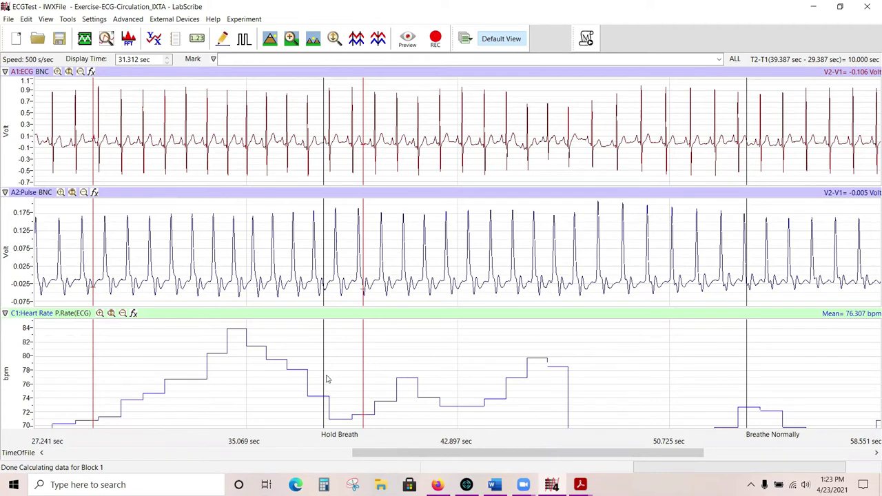
drag(95, 356, 748, 370)
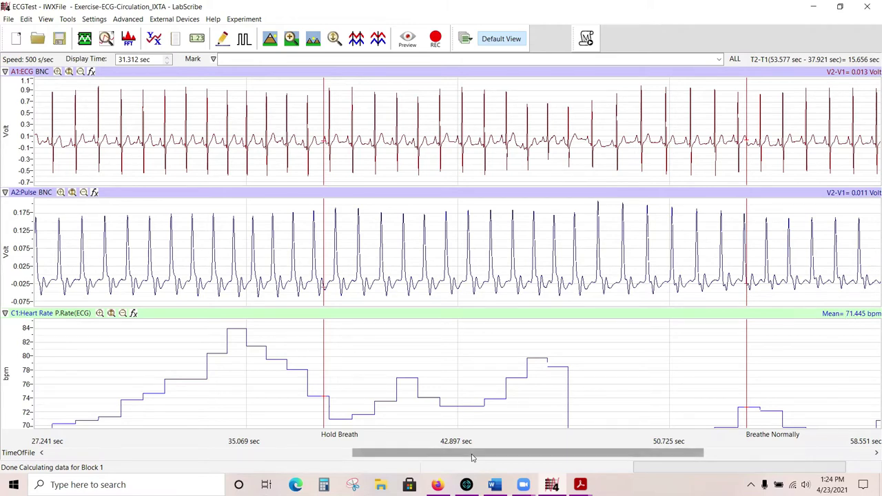
Step: Review the resting section before the Hold Breath mark with all channels autoscaled
drag(472, 458, 252, 427)
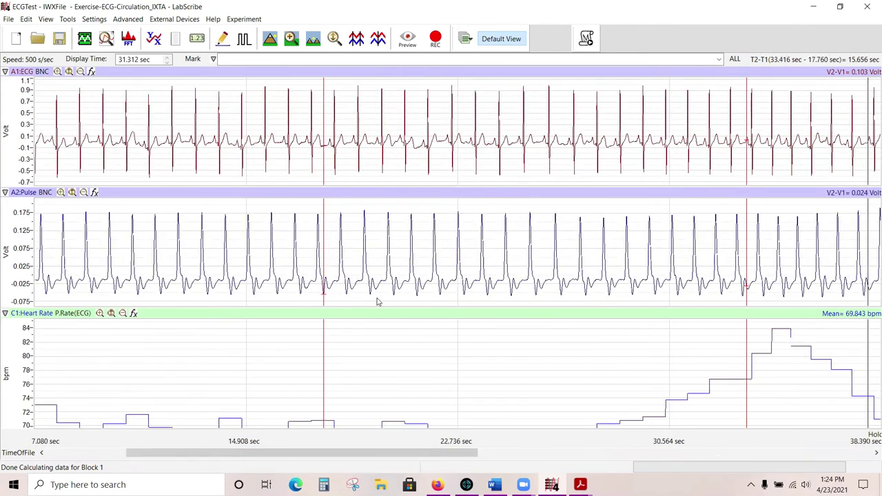
click(334, 38)
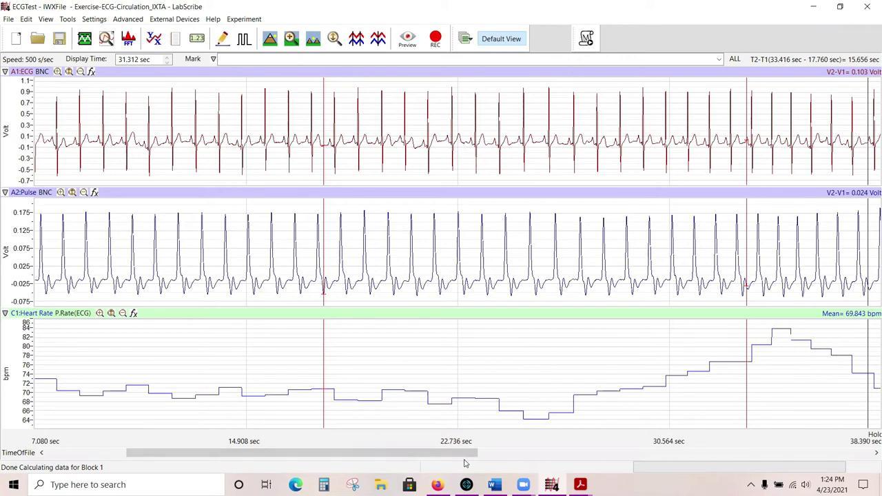
drag(473, 455, 493, 455)
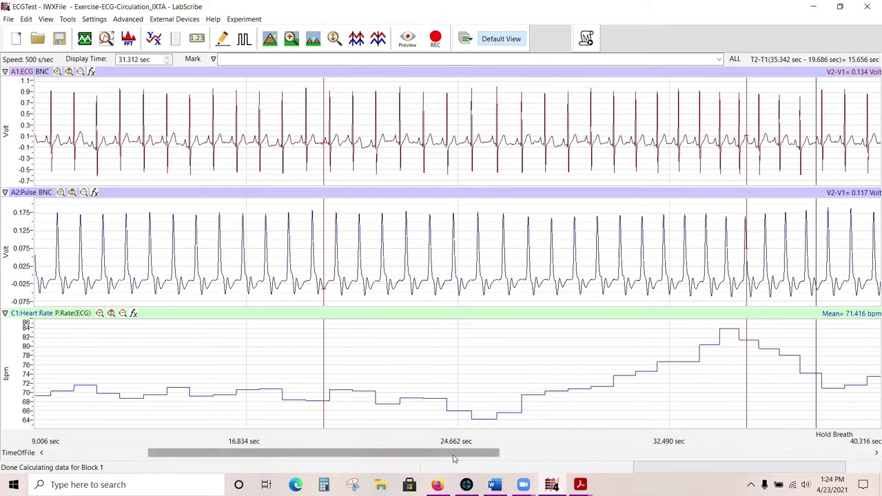
Step: Place the cursors at about 54.2 sec and 1:9.9 after the Breathe Normally mark, zoom in between them, and autoscale all channels
drag(453, 458, 784, 418)
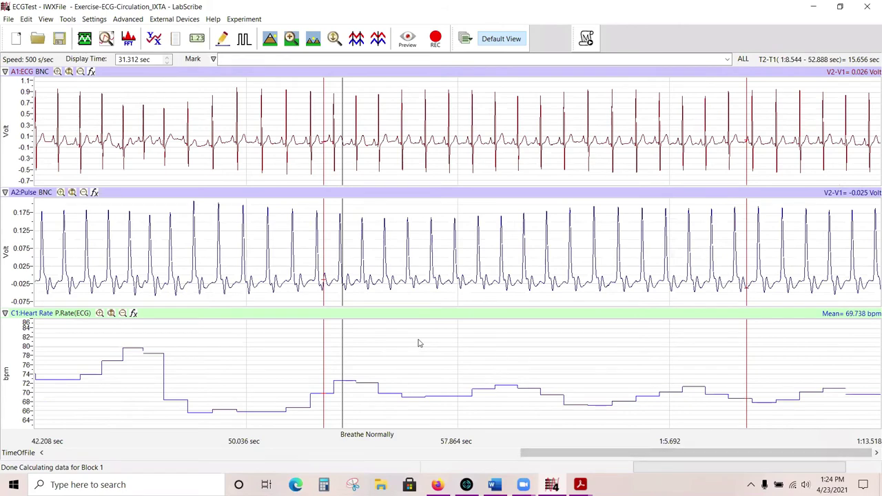
drag(322, 360, 359, 360)
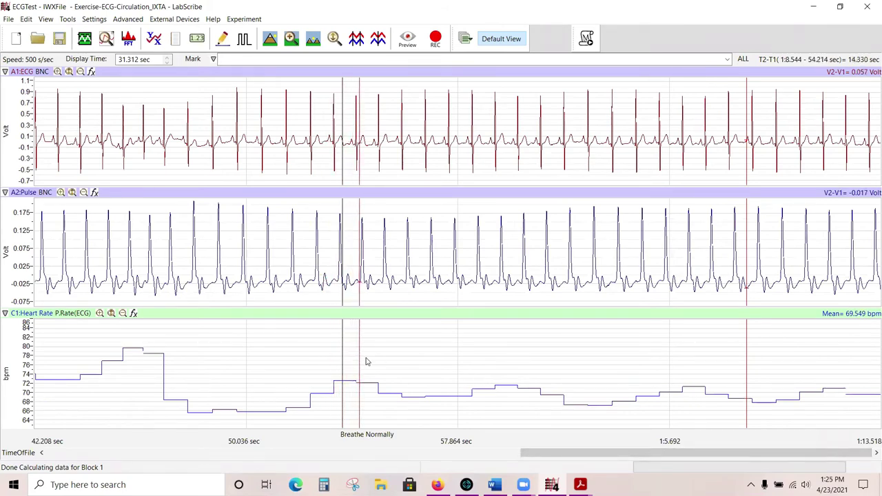
drag(748, 372, 781, 370)
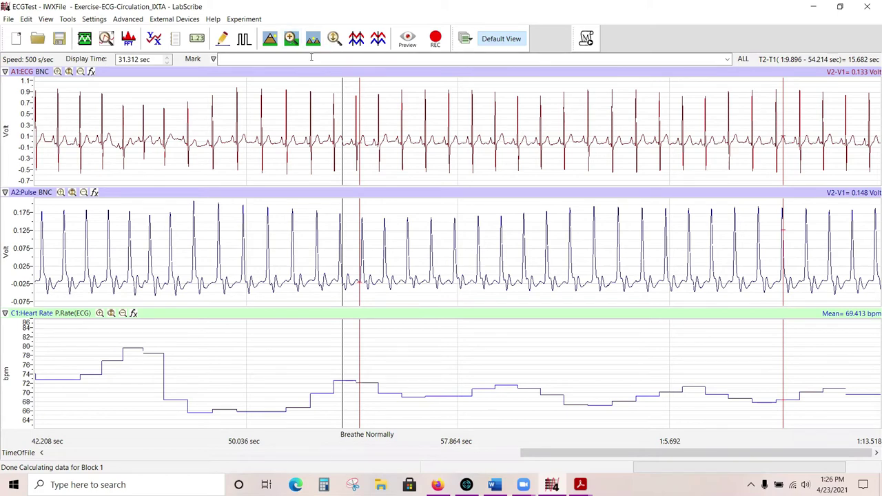
click(291, 39)
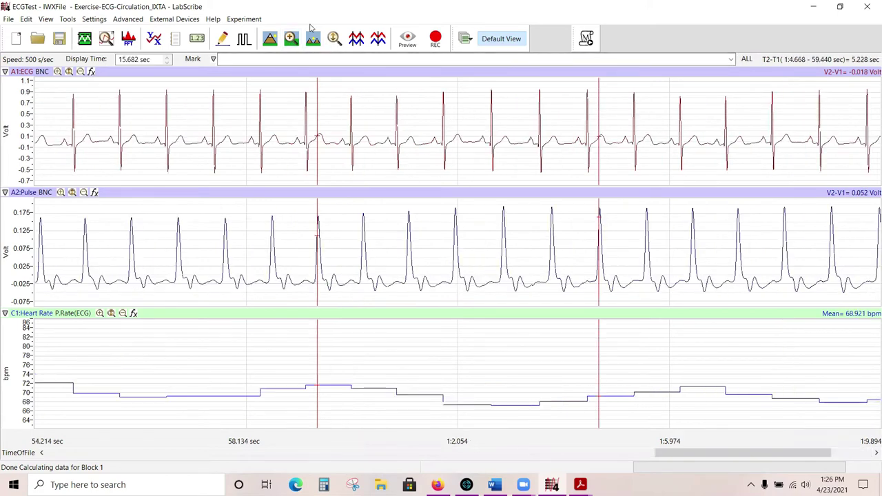
click(333, 39)
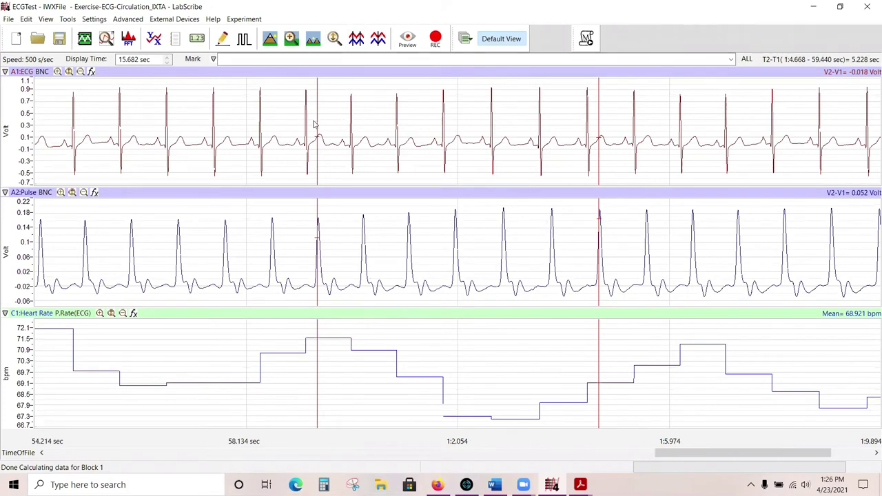
Step: Try to place the two cursors on the R peak and S-wave trough of the ECG beat near 1:0.1
drag(318, 124, 350, 105)
drag(600, 153, 354, 189)
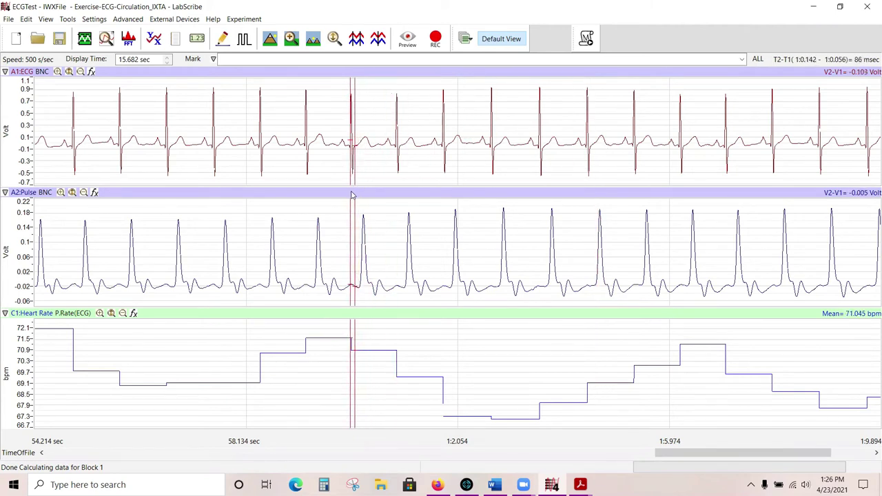
key(Left)
key(Left)
key(Left)
key(Left)
key(Left)
key(Left)
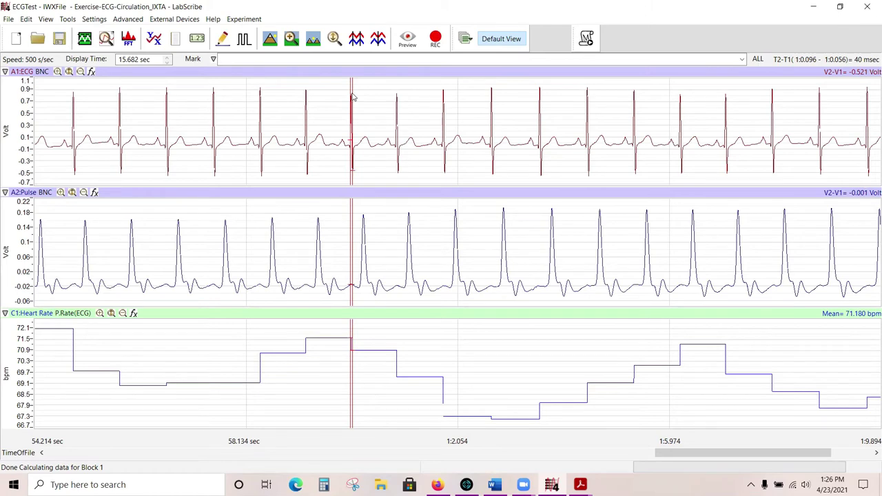
drag(349, 96, 354, 96)
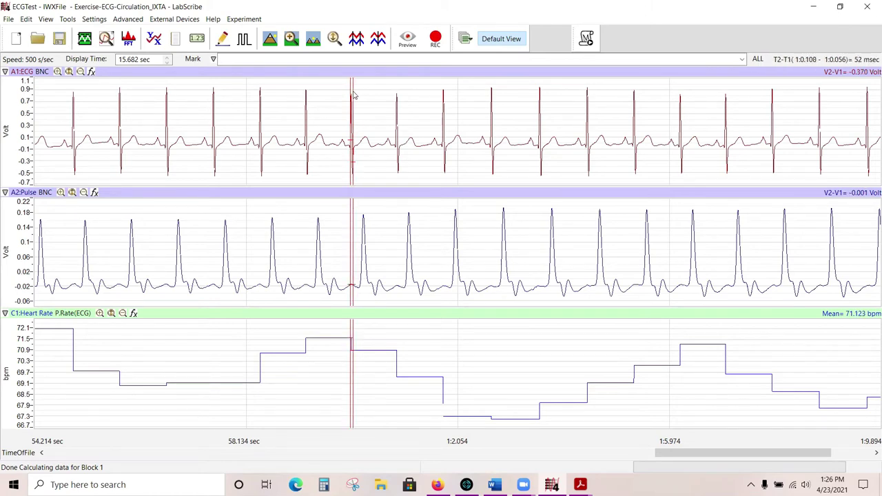
Step: Halve the display time and use the cursors to measure from the R peak at about 56.65 sec to its S wave and the following pulse peak
click(271, 41)
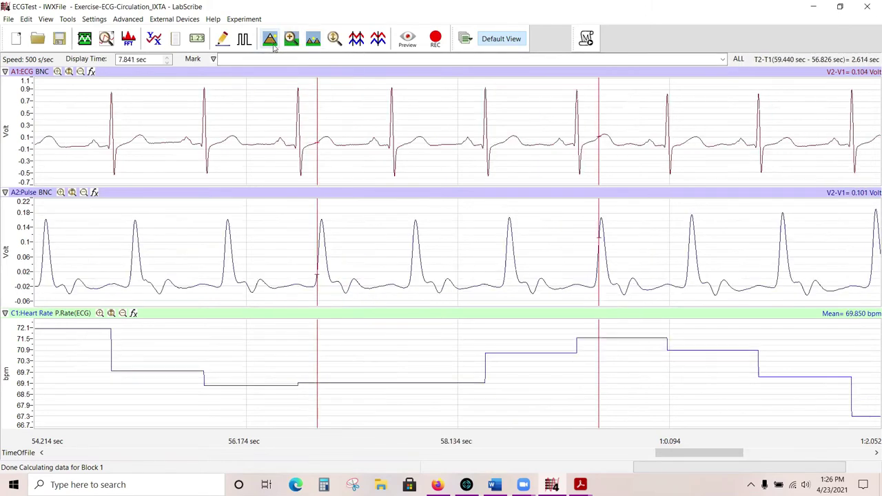
drag(319, 126, 300, 114)
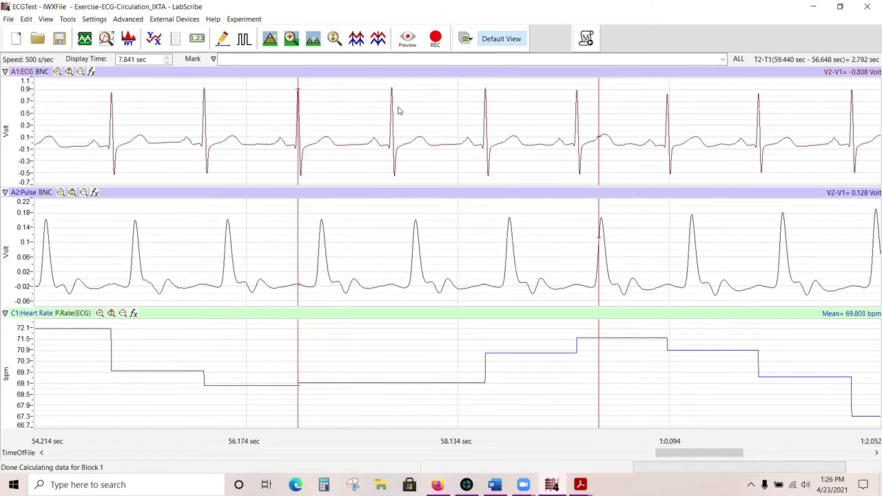
drag(600, 141, 299, 193)
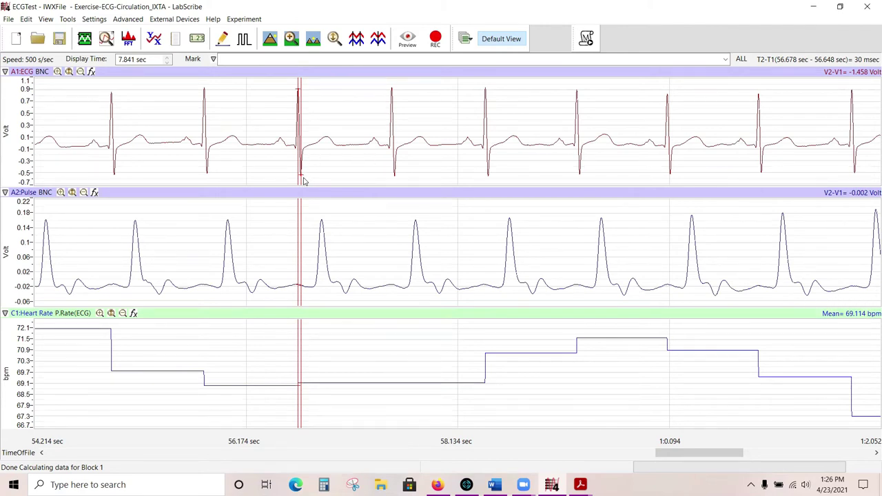
drag(301, 178, 321, 180)
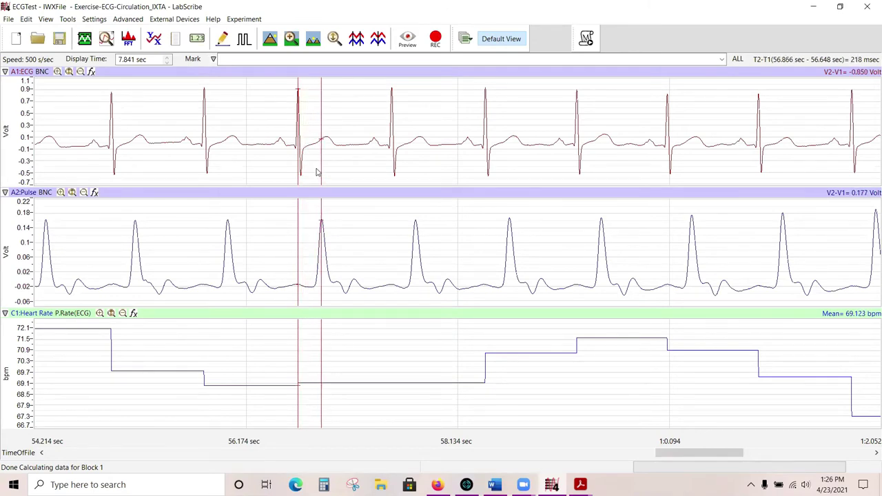
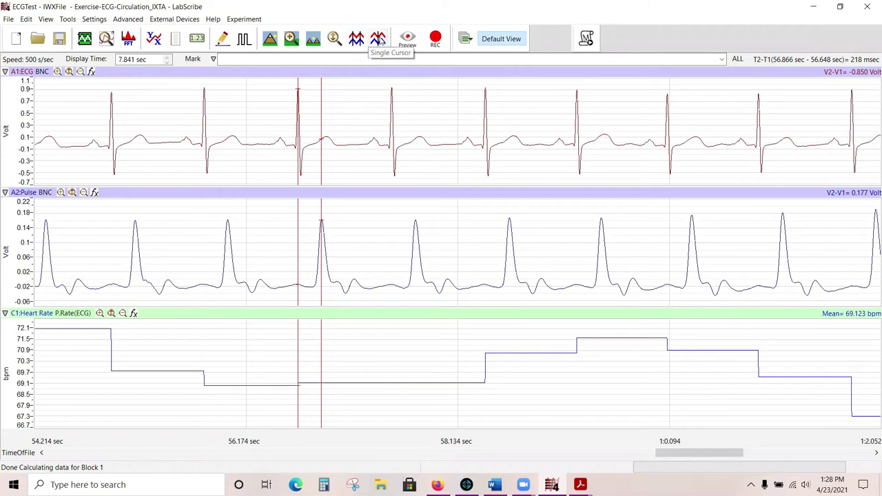
Step: Switch to a single cursor, place it on the R peak at about 57.52 sec, and return to two cursors
click(379, 39)
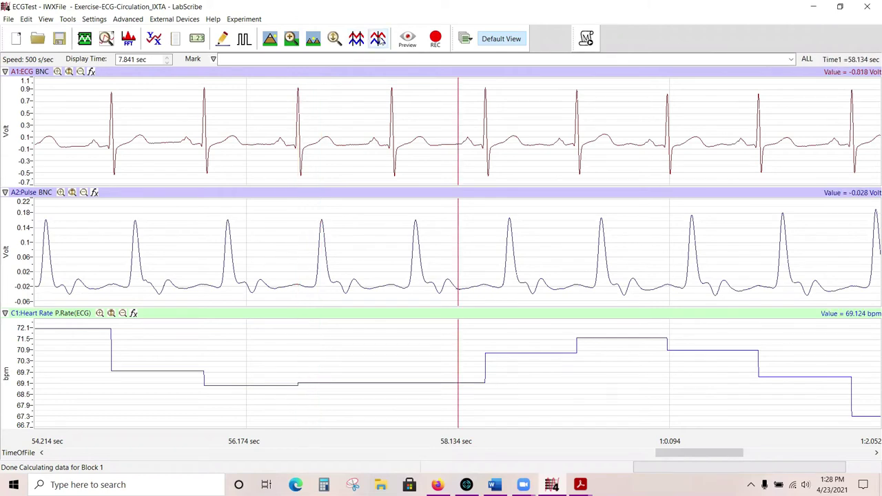
drag(459, 131, 392, 125)
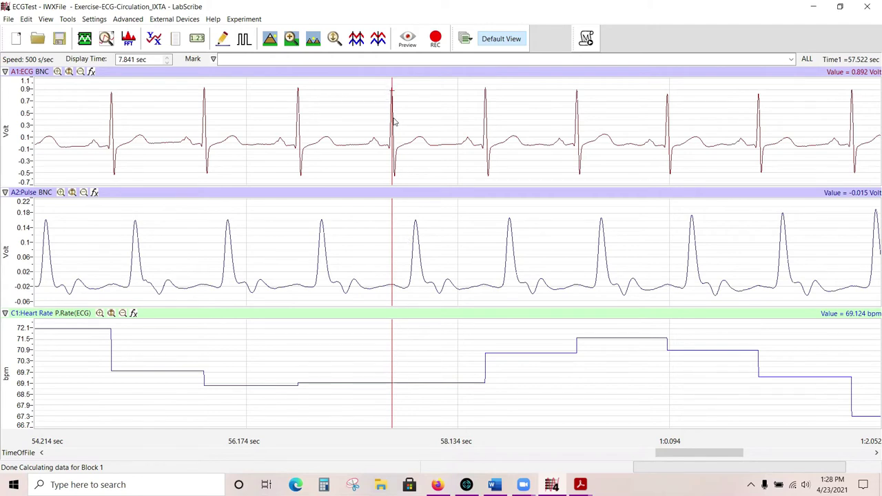
click(356, 40)
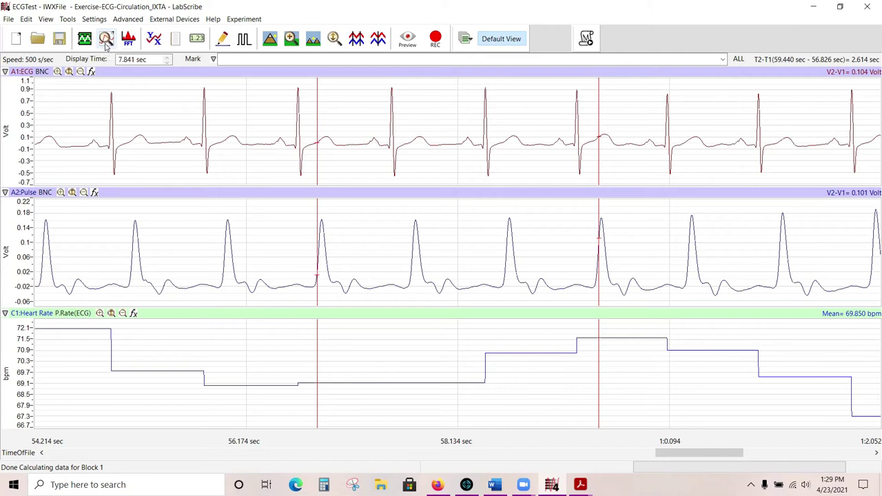
Step: Open the Analysis window and add the V2-V1, T2-T1 and Mean functions for all channels
click(106, 40)
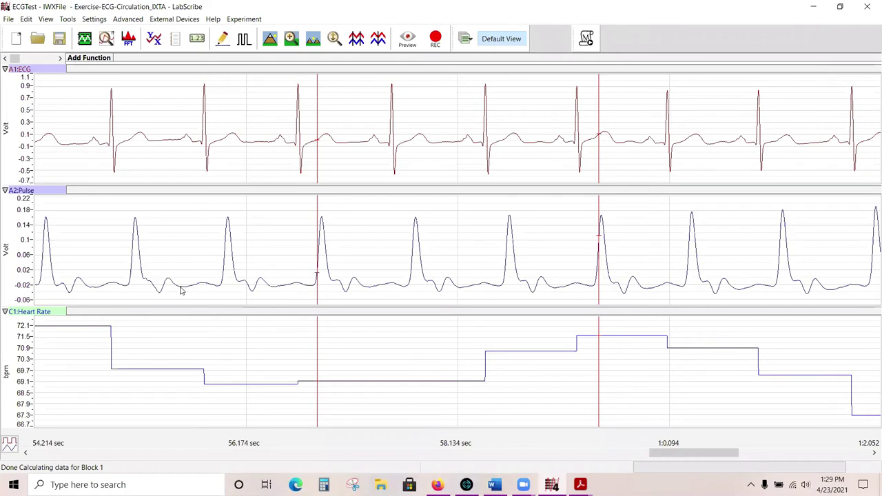
click(90, 59)
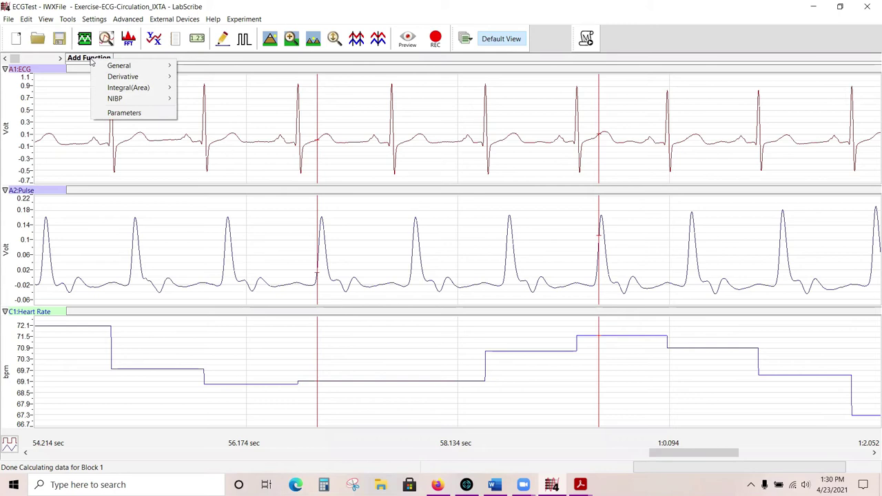
mouse_move(121, 66)
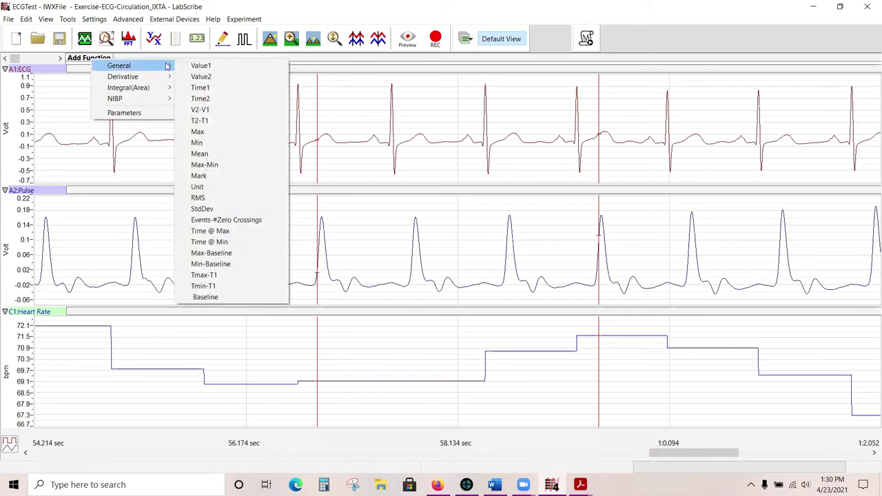
click(215, 110)
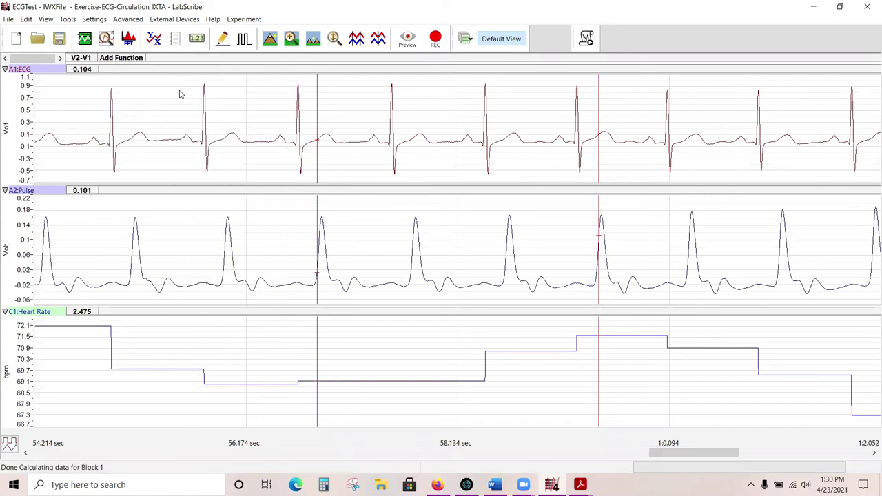
click(130, 59)
mouse_move(158, 64)
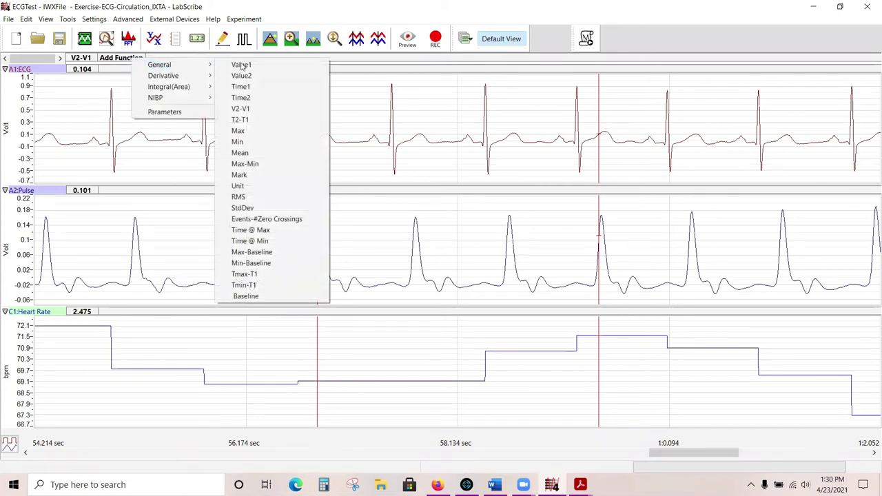
click(245, 120)
click(164, 60)
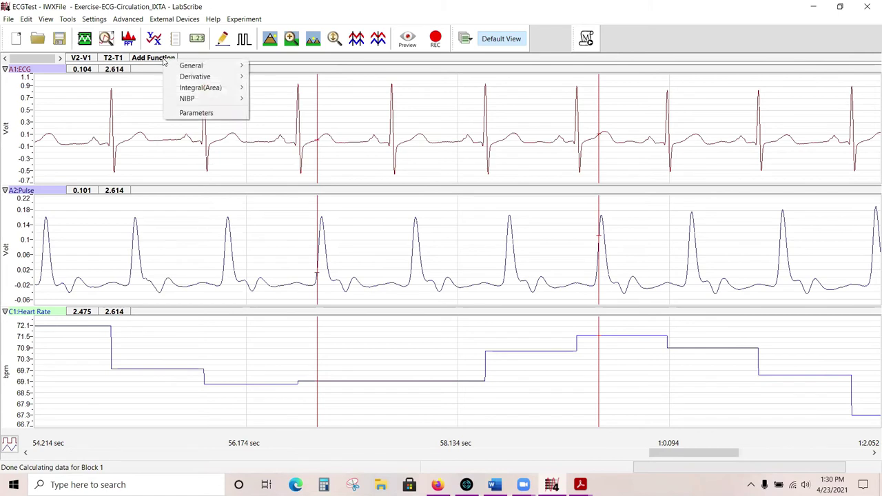
mouse_move(194, 67)
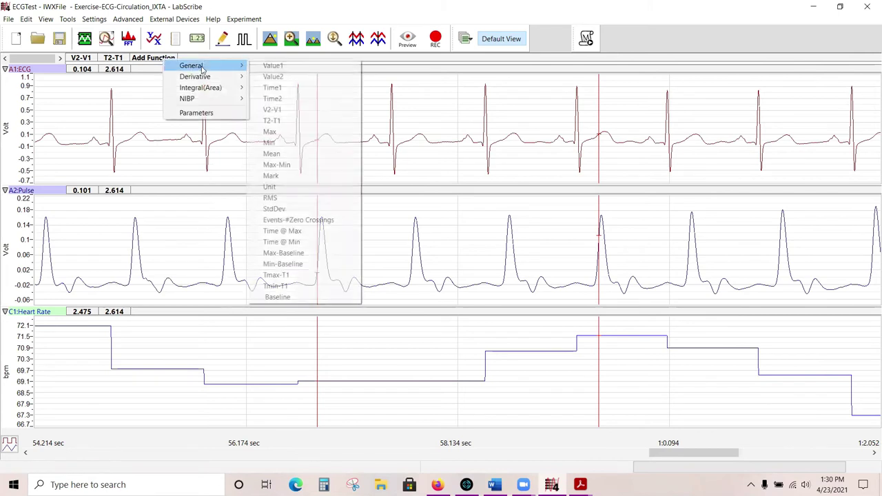
click(272, 153)
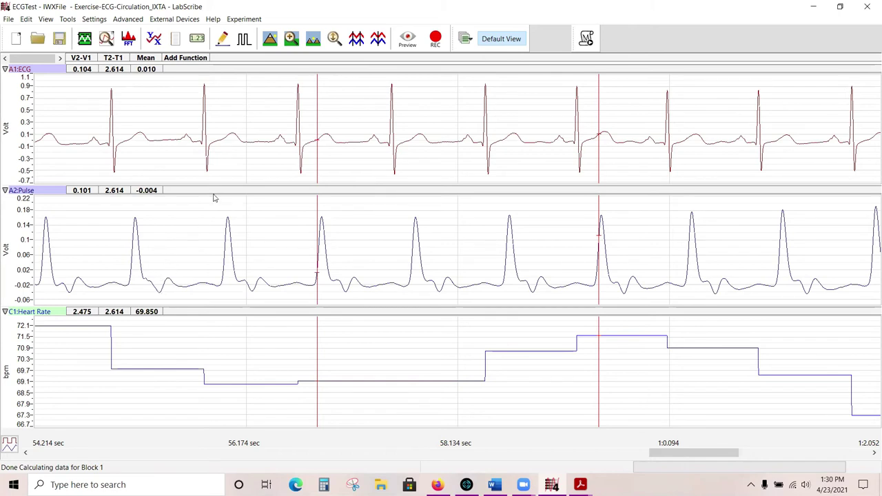
Step: Try adding the Area function, then add Max-Min to the function list and delete it again
click(186, 59)
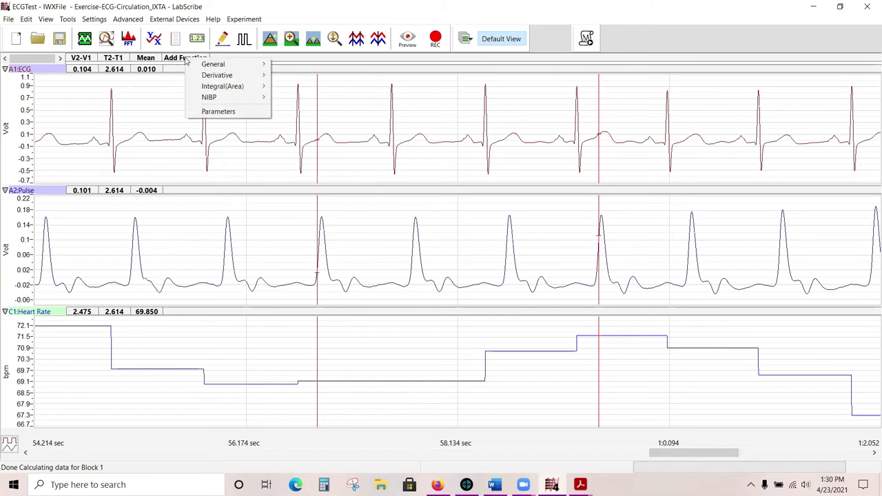
mouse_move(213, 66)
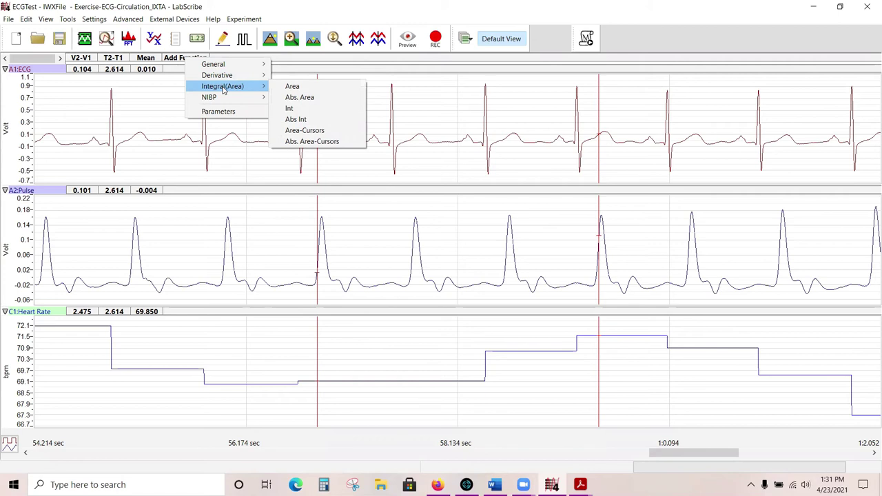
click(292, 86)
click(178, 61)
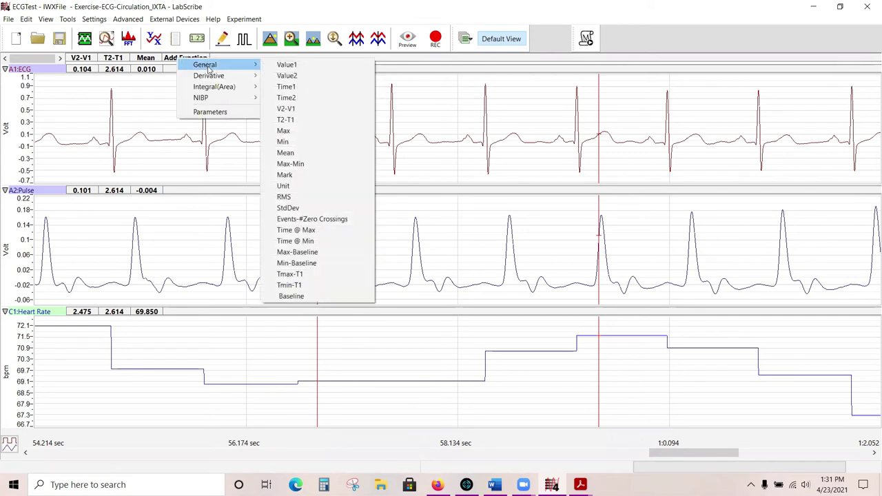
click(309, 168)
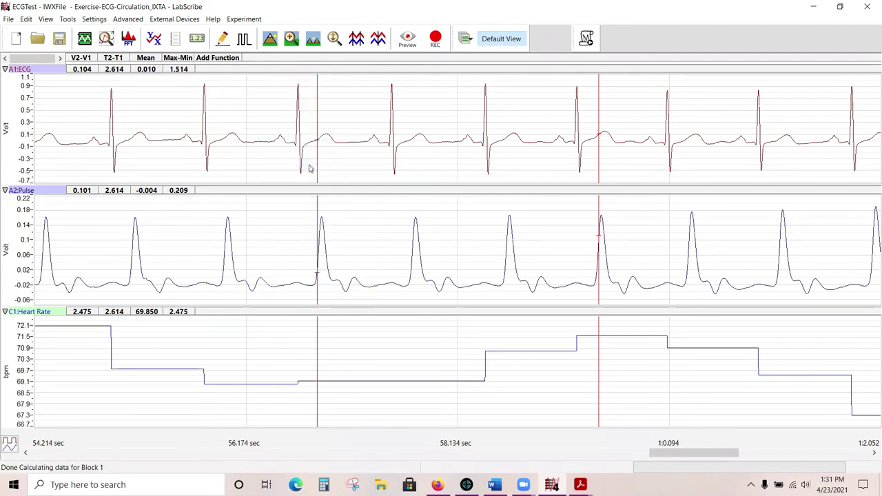
click(177, 60)
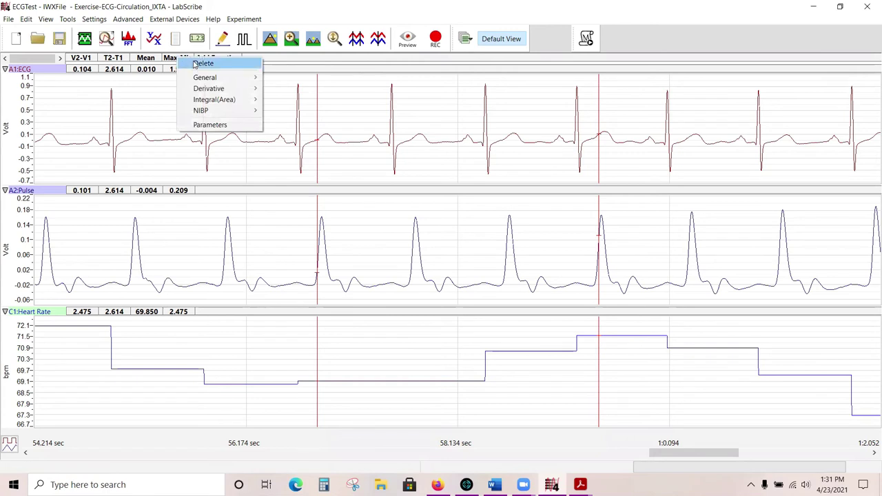
click(195, 64)
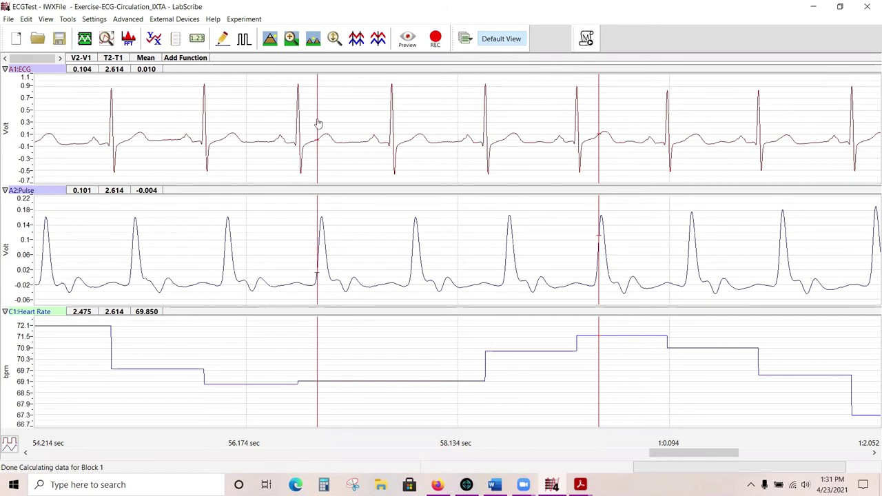
Step: Place the cursors on the P and T waves of the first complete ECG beat, about 0.438 sec apart, and show the Journal table
drag(317, 124, 94, 133)
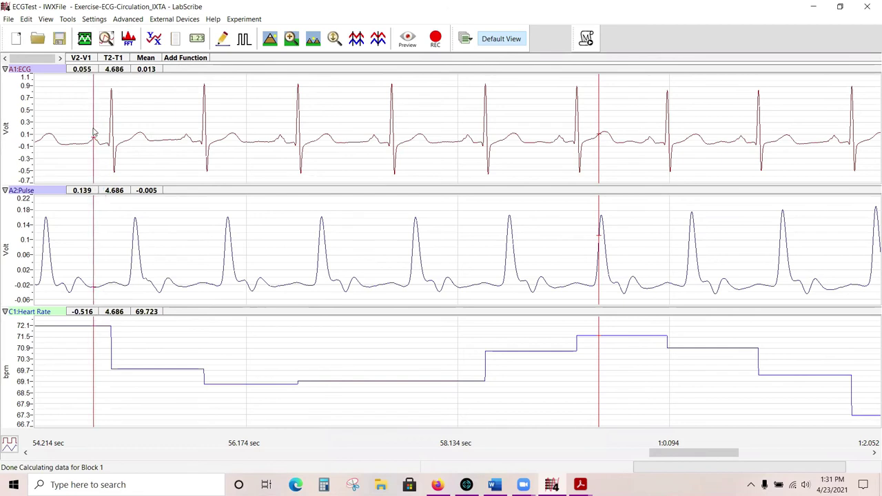
drag(600, 152, 142, 133)
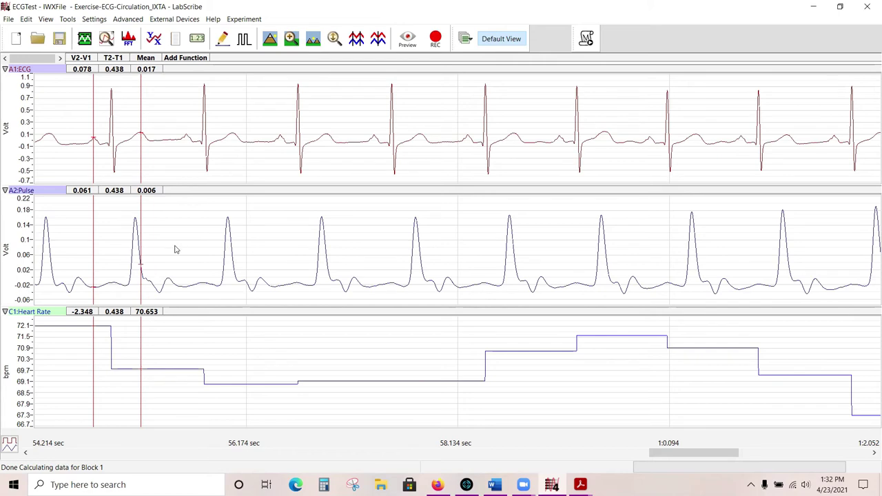
click(176, 44)
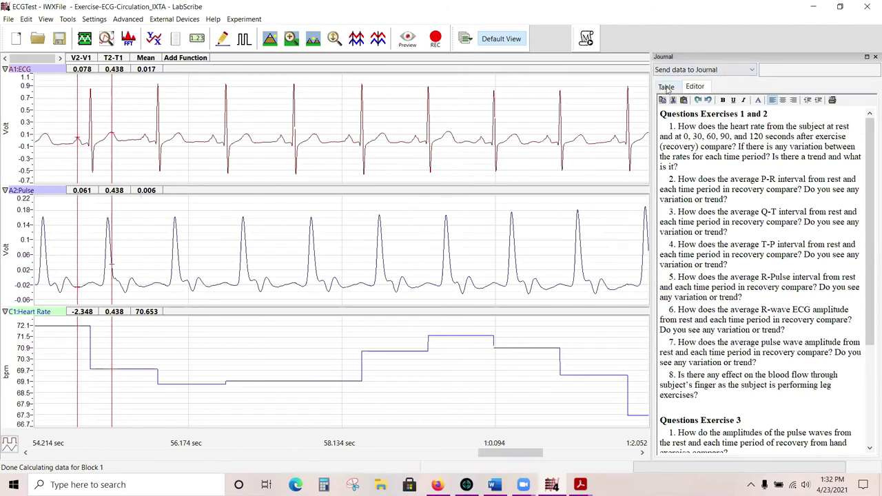
click(665, 87)
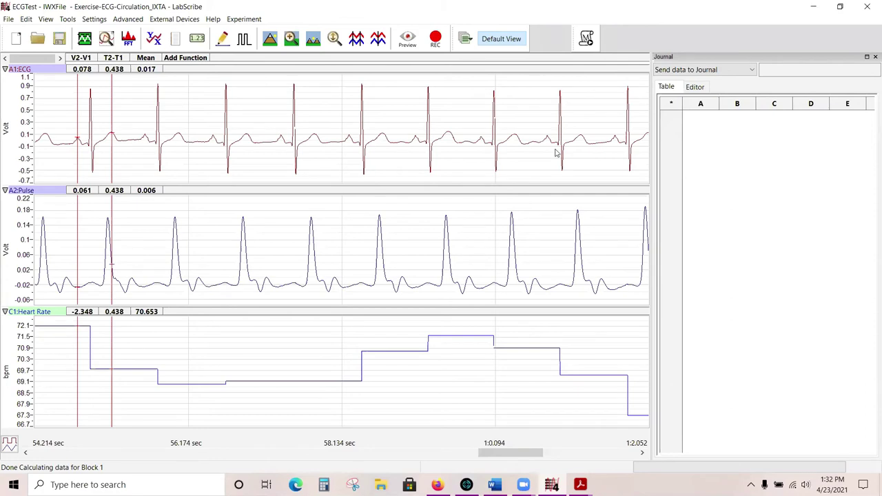
Step: Add the function titles and the data of all channels to the Journal table
click(67, 20)
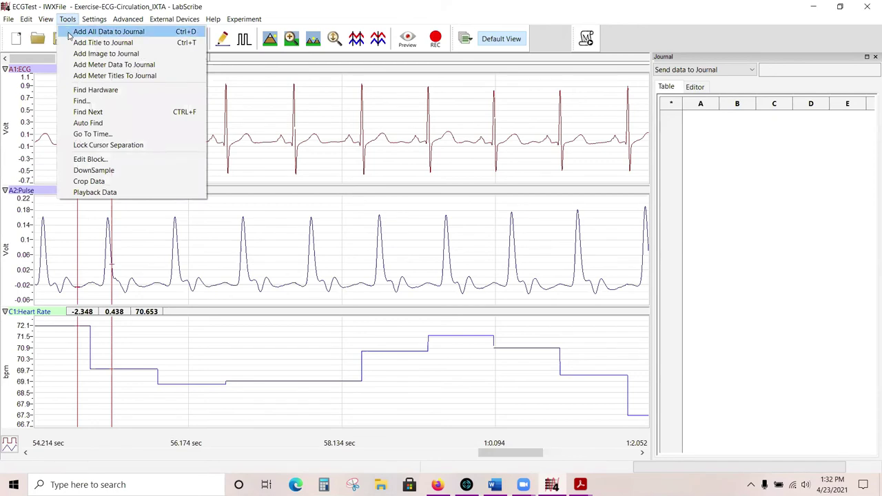
click(102, 43)
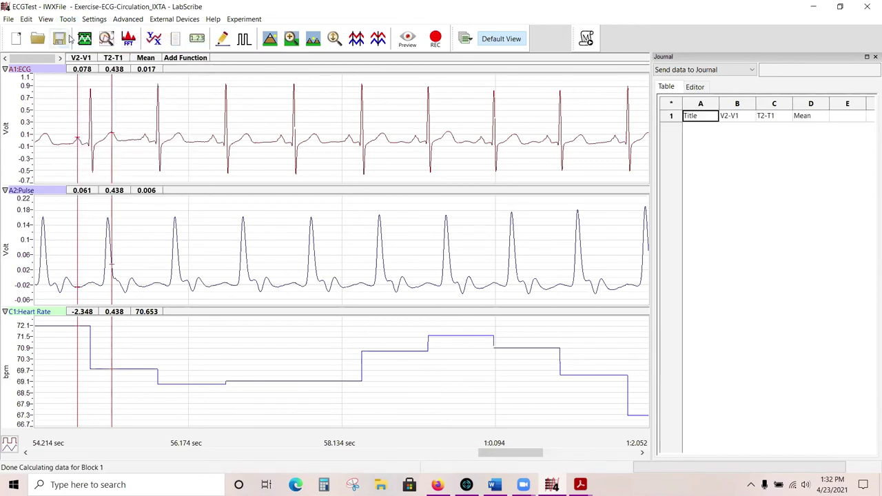
click(68, 19)
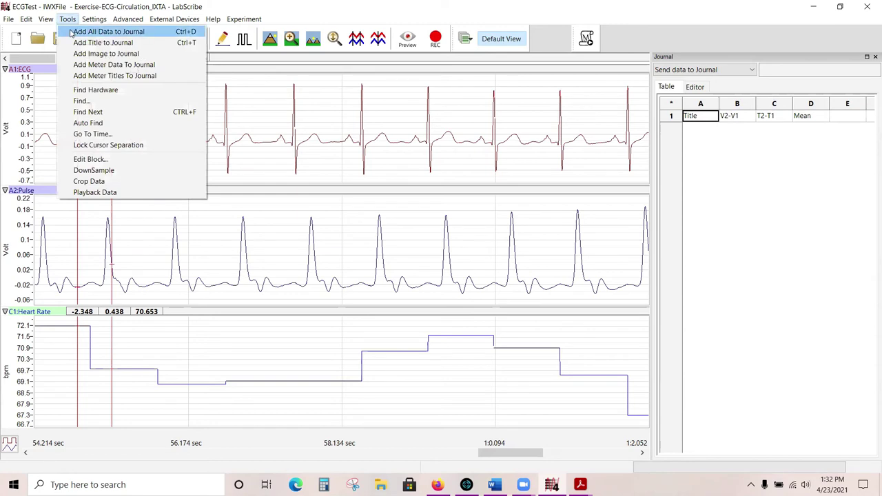
click(71, 33)
Step: Add an image of the graphs to the Journal editor, delete it again, and return to the table
click(67, 20)
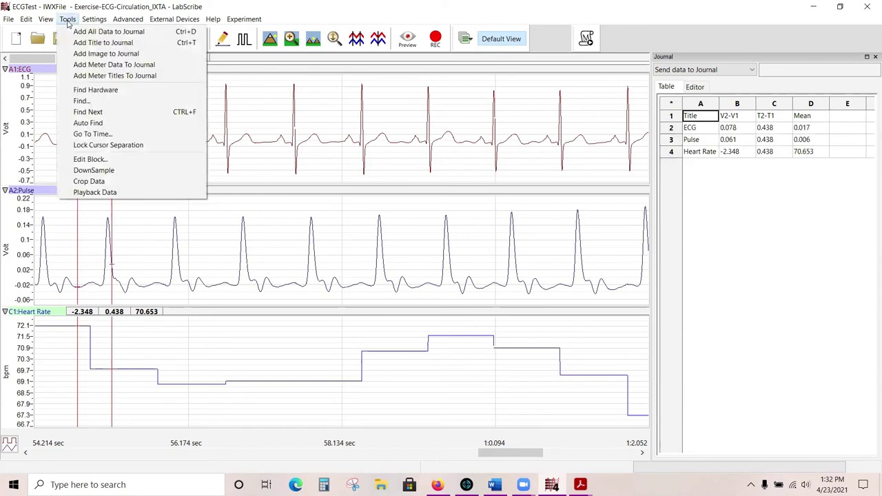
click(75, 54)
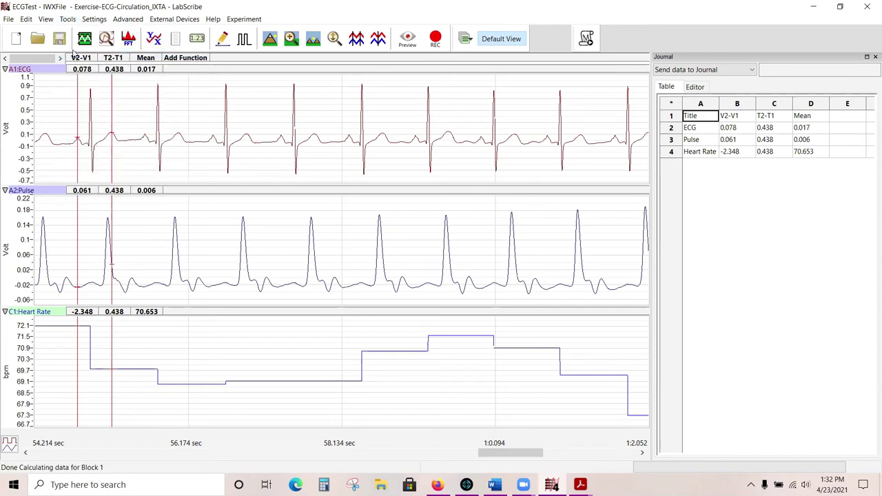
click(695, 87)
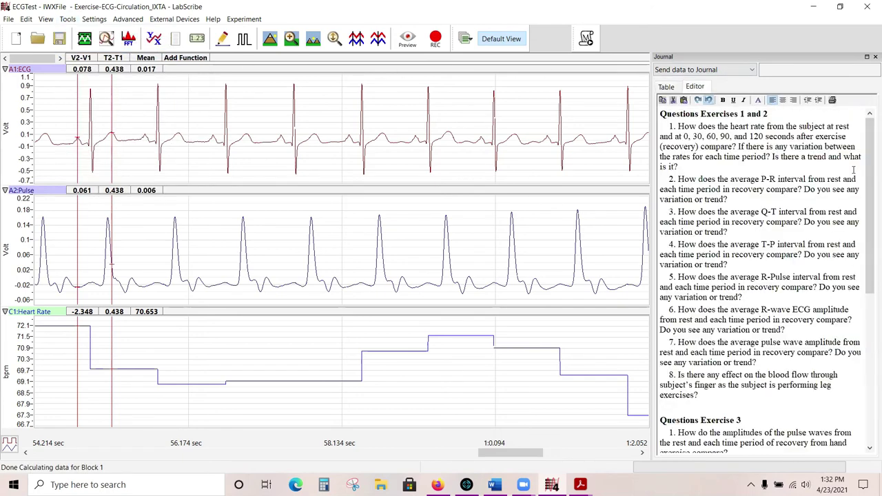
drag(869, 190, 870, 357)
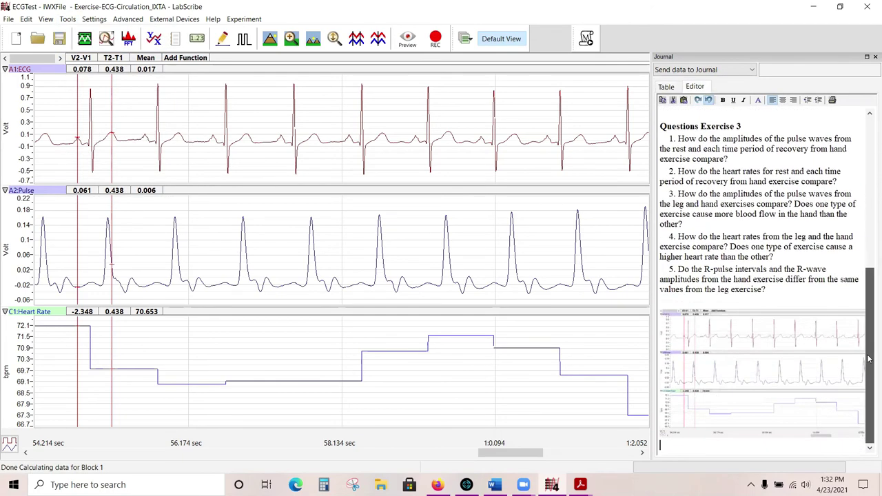
click(741, 340)
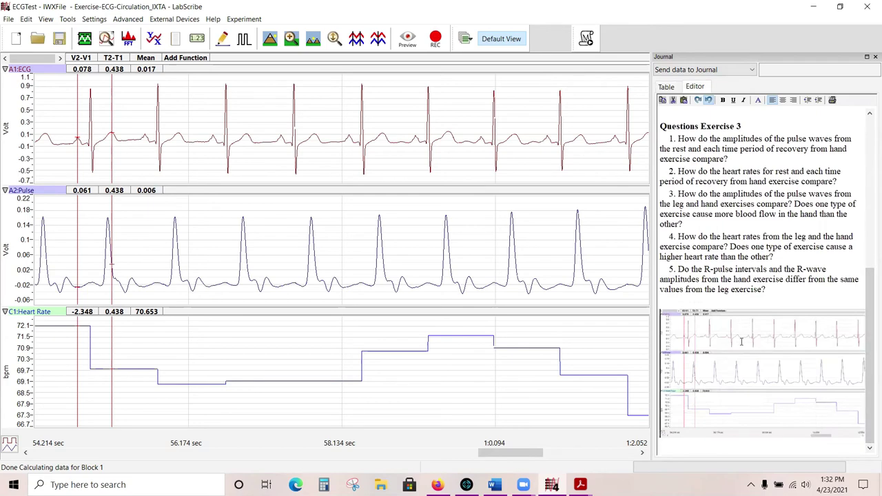
key(Delete)
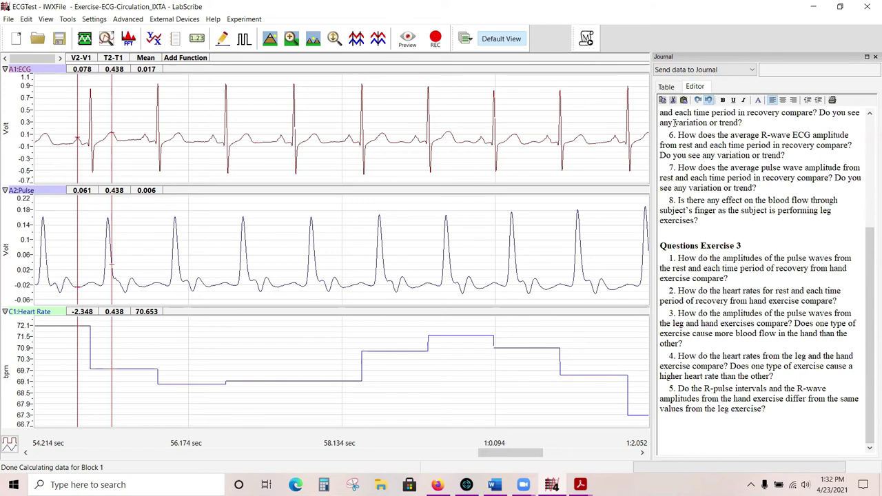
click(665, 90)
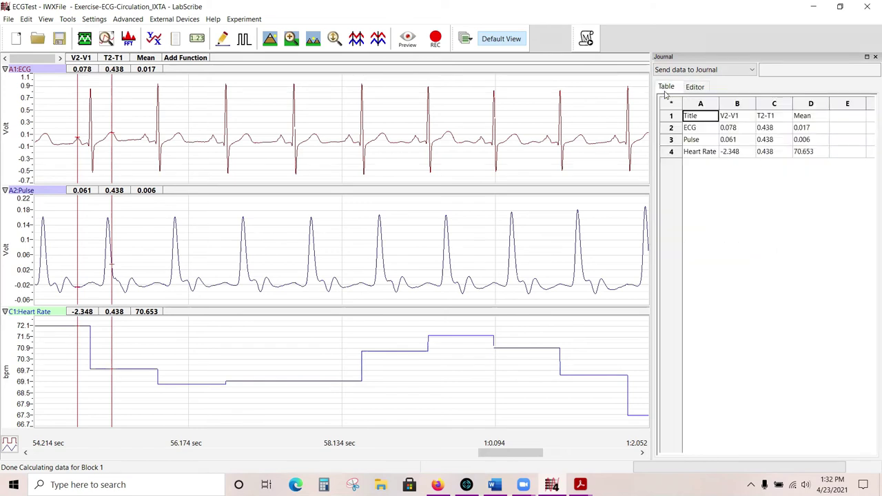
Step: Add another title row and only the Heart Rate channel's data to the Journal table
click(66, 19)
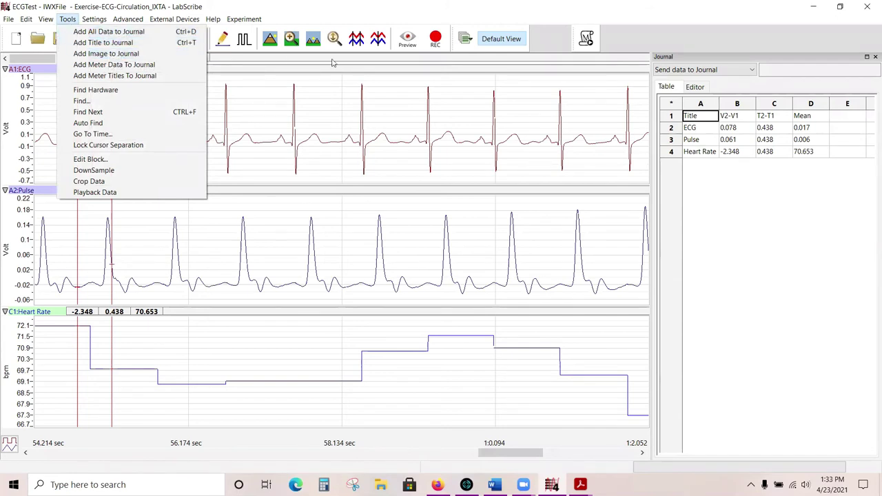
click(755, 201)
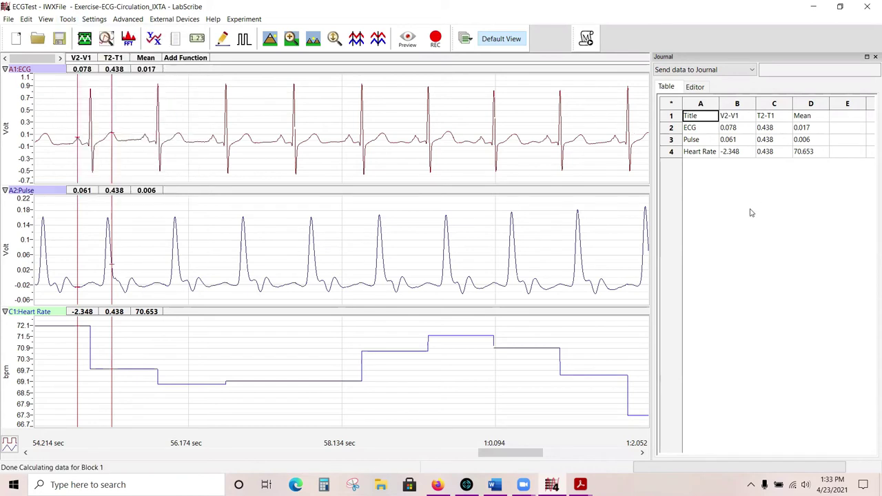
right_click(137, 337)
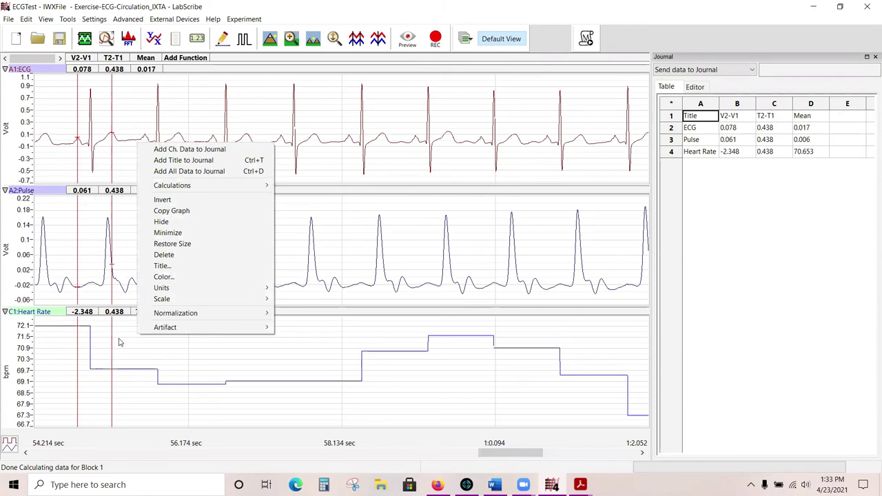
click(204, 163)
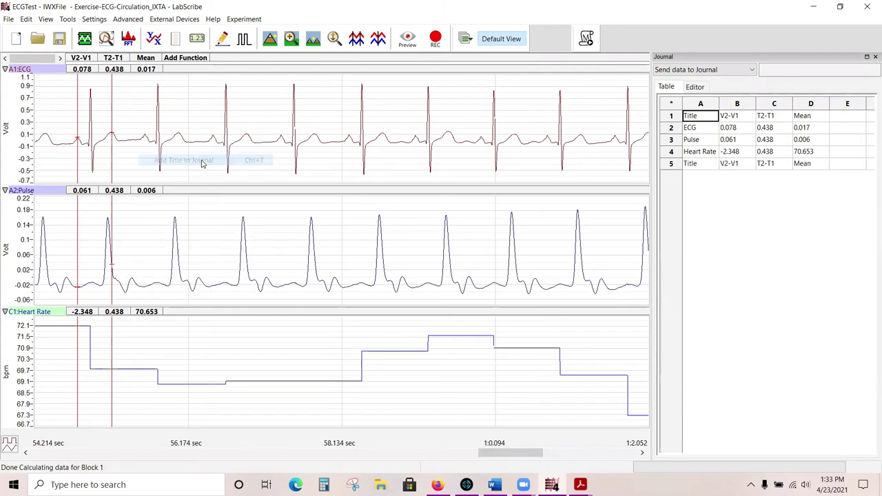
right_click(167, 339)
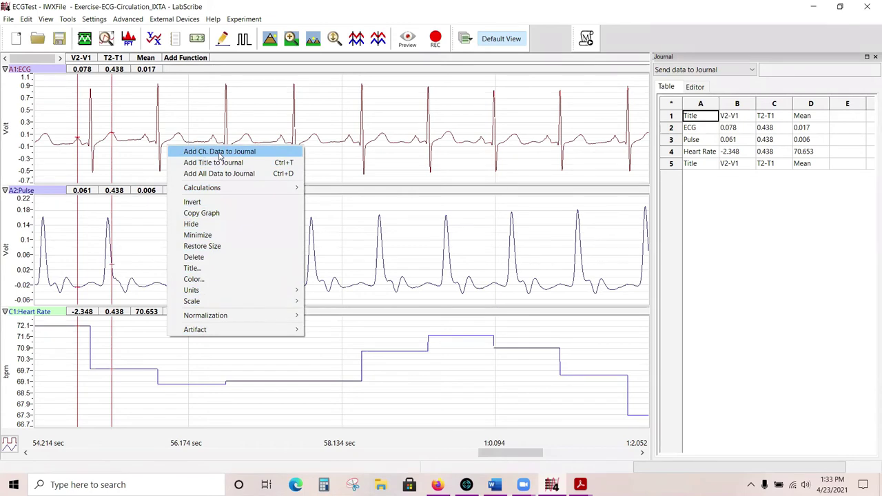
click(220, 151)
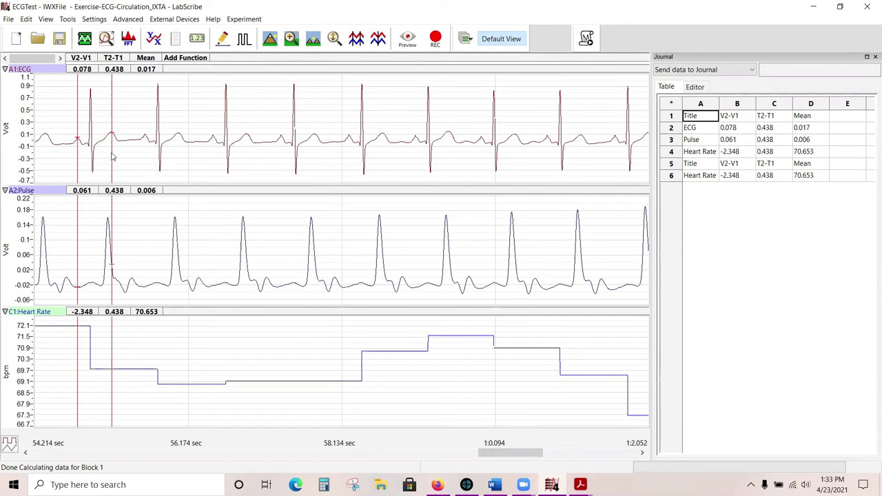
Step: Place the cursors on the P and T waves of the second beat, about 0.422 sec apart, and add the Heart Rate data to the Journal
drag(113, 157, 178, 143)
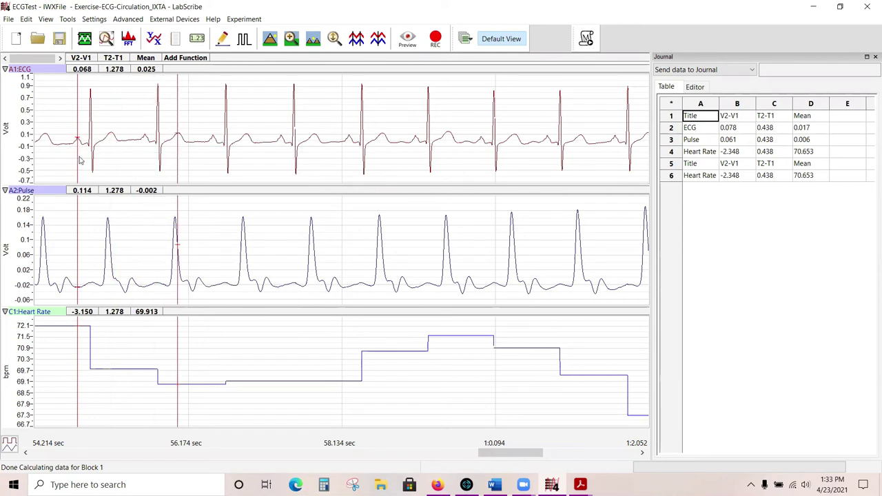
drag(78, 153, 146, 138)
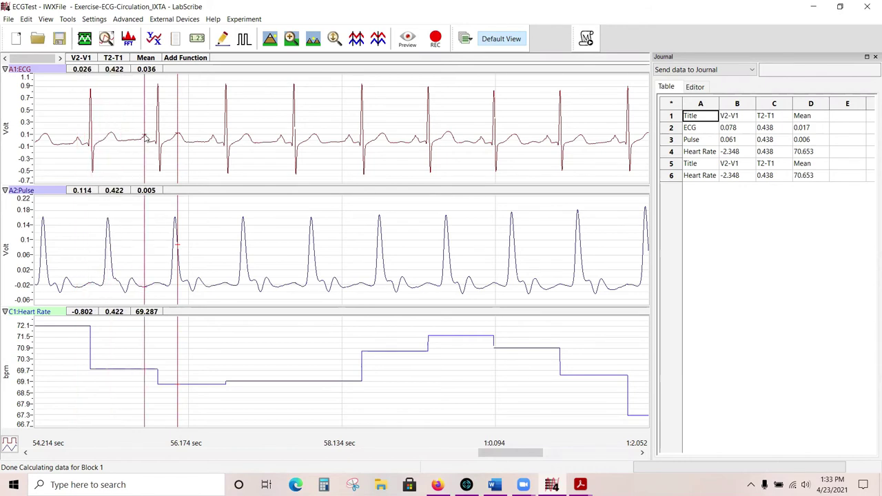
right_click(132, 345)
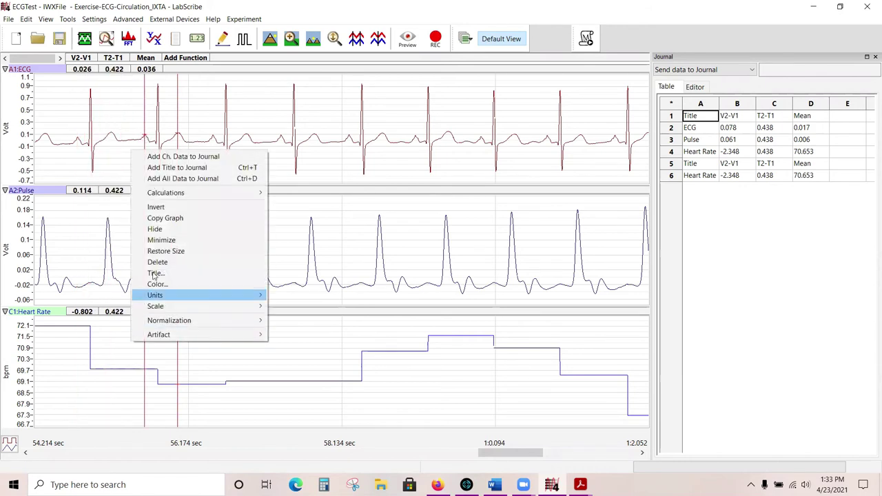
click(183, 156)
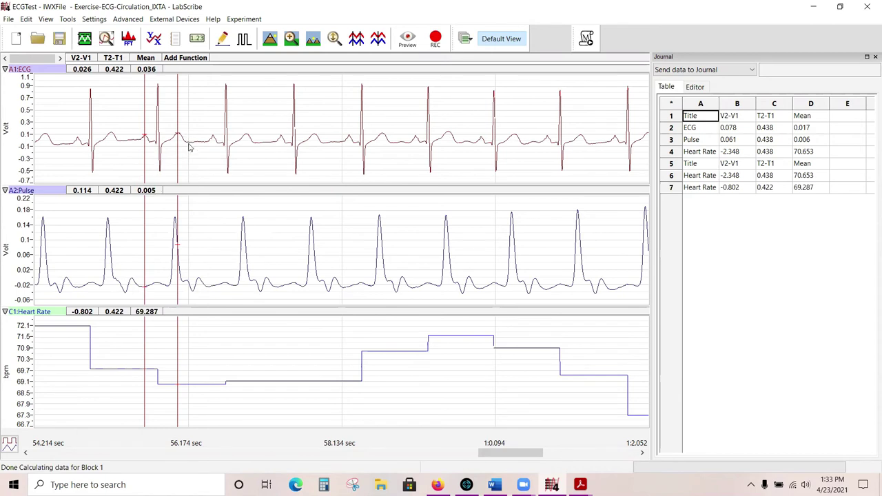
Step: Move both cursors to the third beat's P and T waves, about 0.422 sec apart, and add its Heart Rate channel data to the Journal
drag(178, 160, 248, 138)
drag(144, 148, 214, 124)
right_click(188, 342)
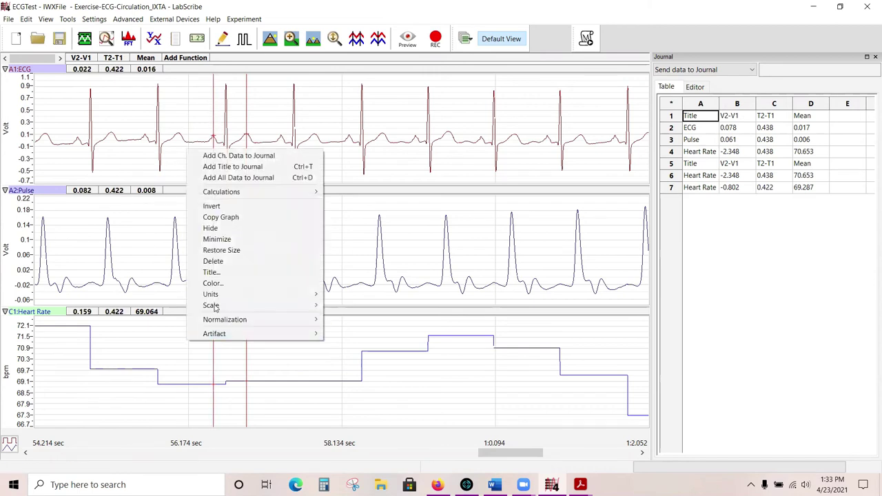
click(249, 155)
Step: Move the cursors to the fourth beat's P and T waves, about 0.434 sec apart, and record its Heart Rate channel data in the Journal
drag(249, 155, 314, 141)
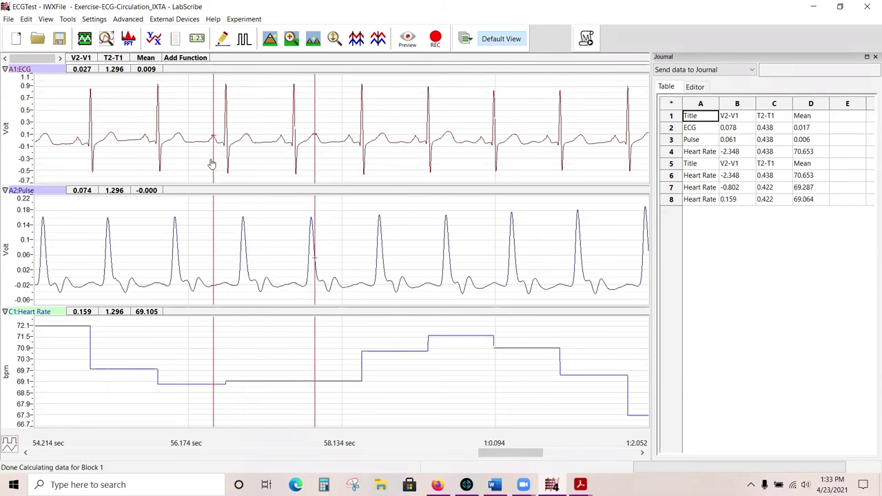
drag(213, 164, 280, 142)
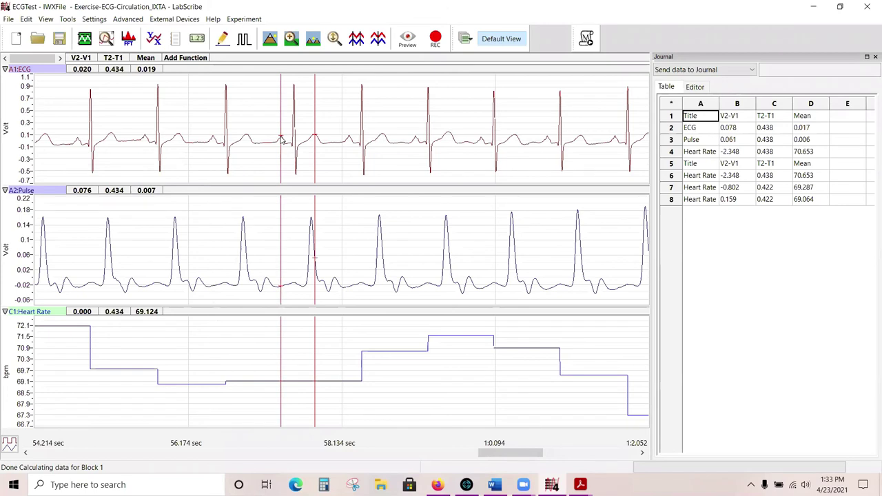
right_click(224, 355)
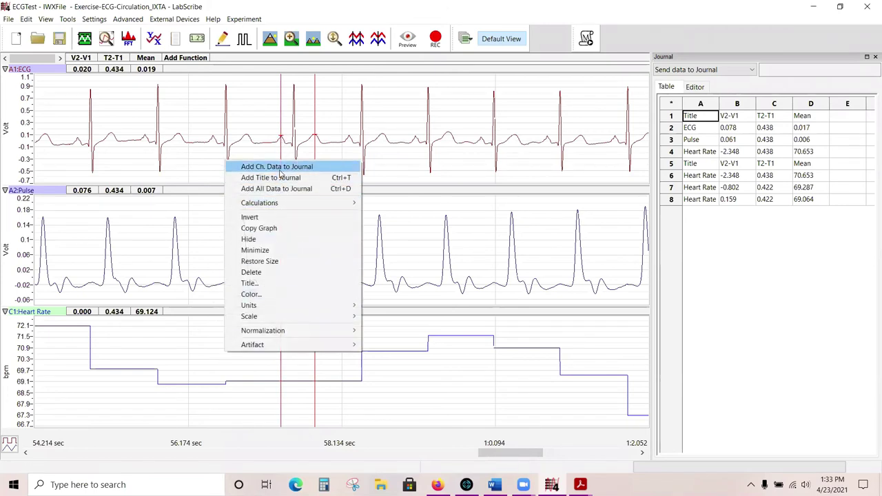
click(277, 167)
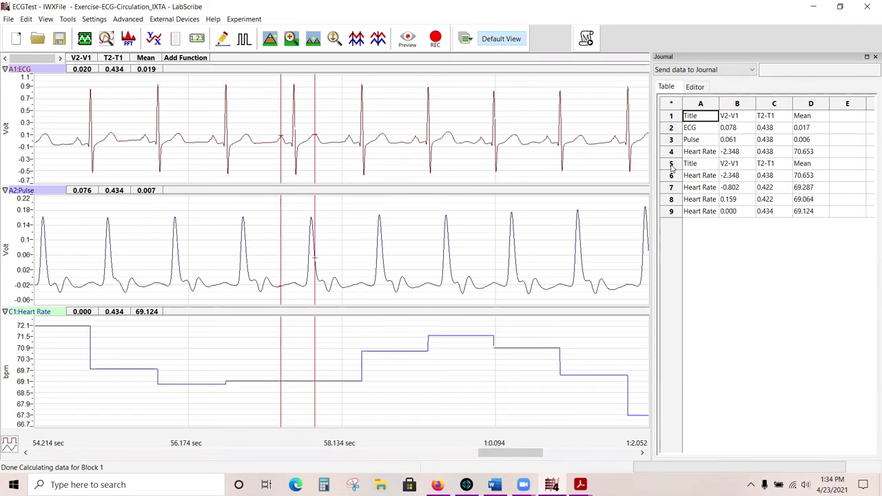
Step: Delete rows 1 through 4, the first title row and all-channel data, from the Journal table
right_click(672, 167)
click(750, 258)
drag(691, 117, 799, 150)
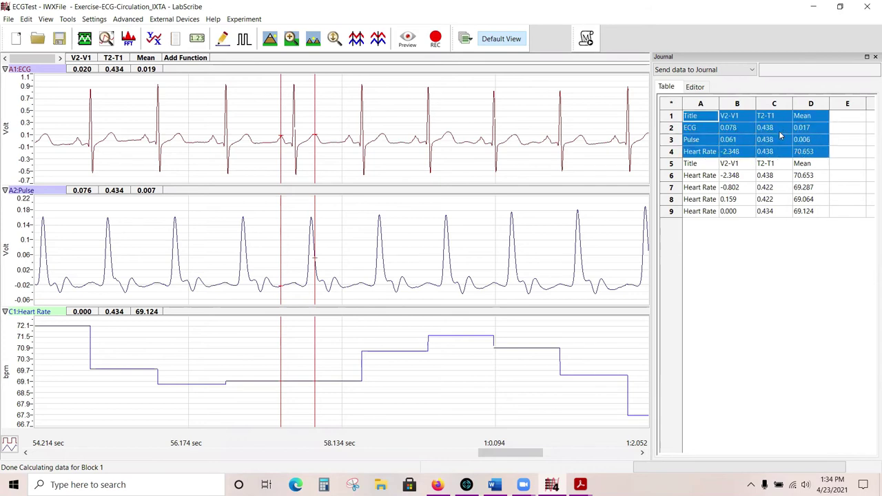
right_click(780, 136)
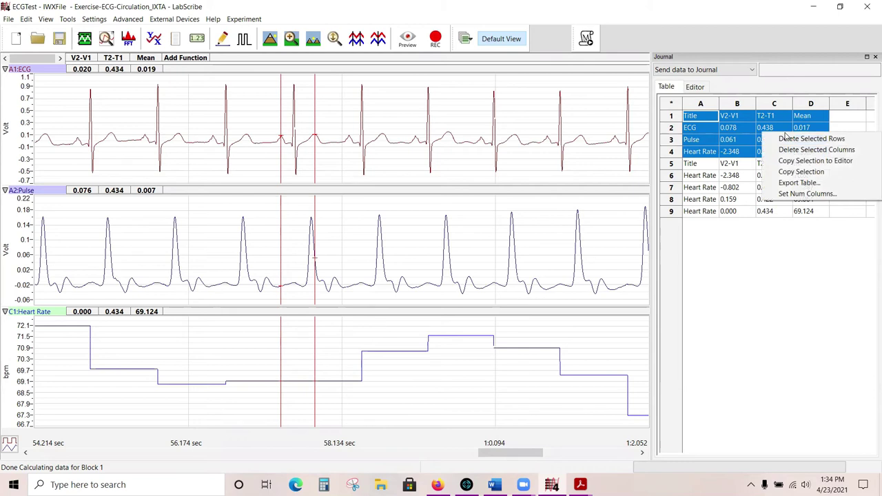
click(786, 139)
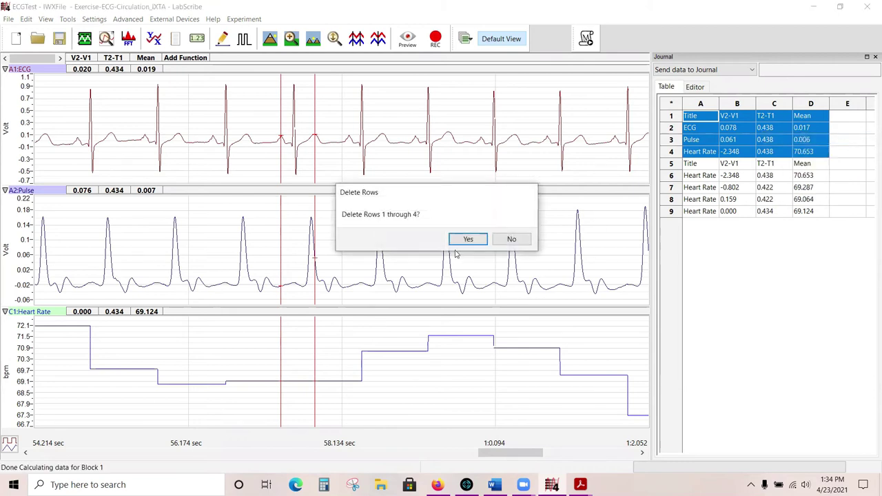
click(467, 240)
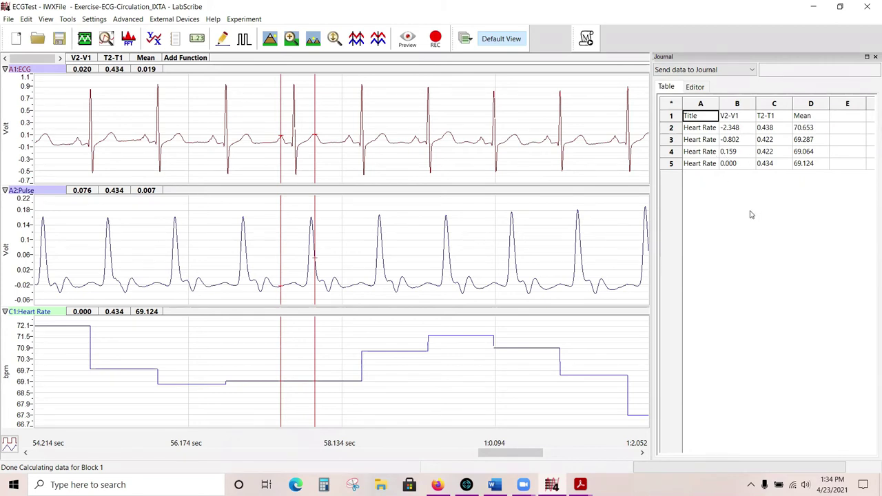
Step: Copy the title row and all four Heart Rate rows from the Journal table to the Journal editor
drag(702, 121, 797, 160)
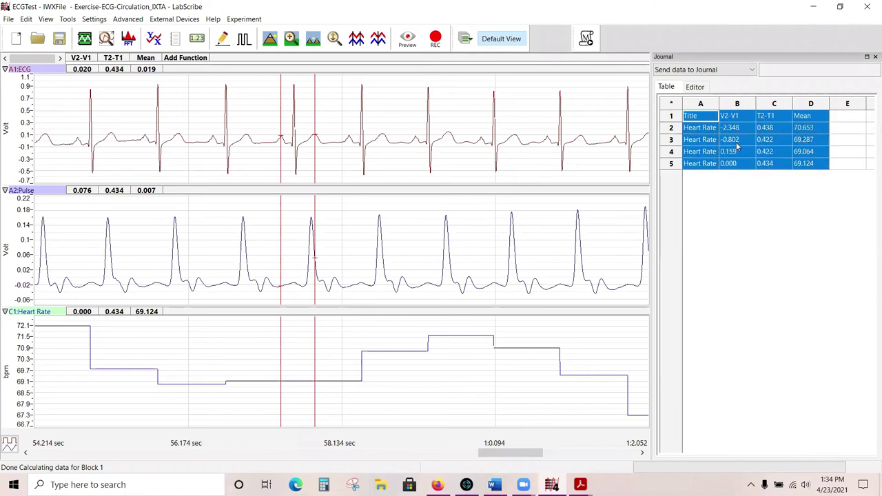
right_click(737, 143)
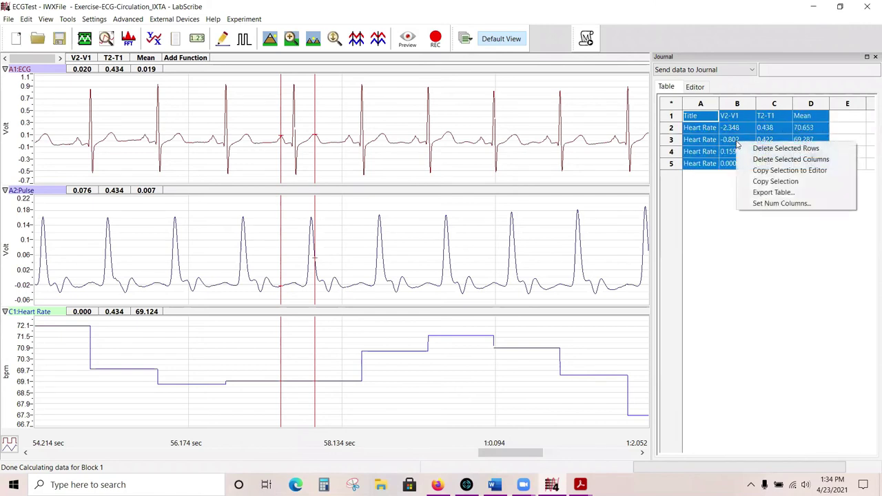
click(764, 172)
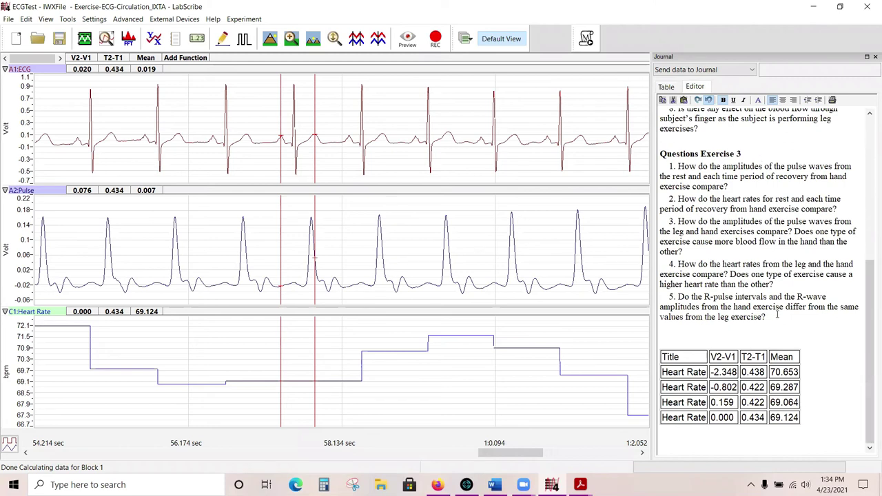
Step: Examine the table's copy and export options and the exercise questions in the Journal editor, and close the Journal
click(666, 86)
right_click(741, 140)
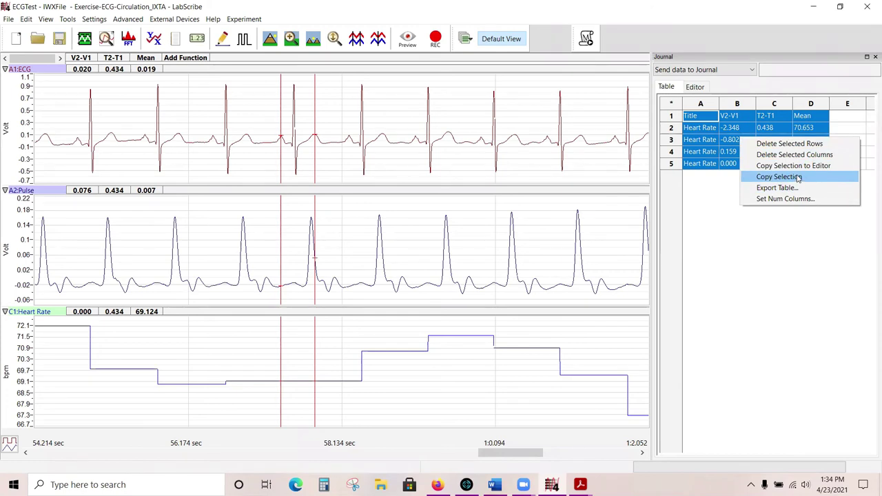
click(694, 87)
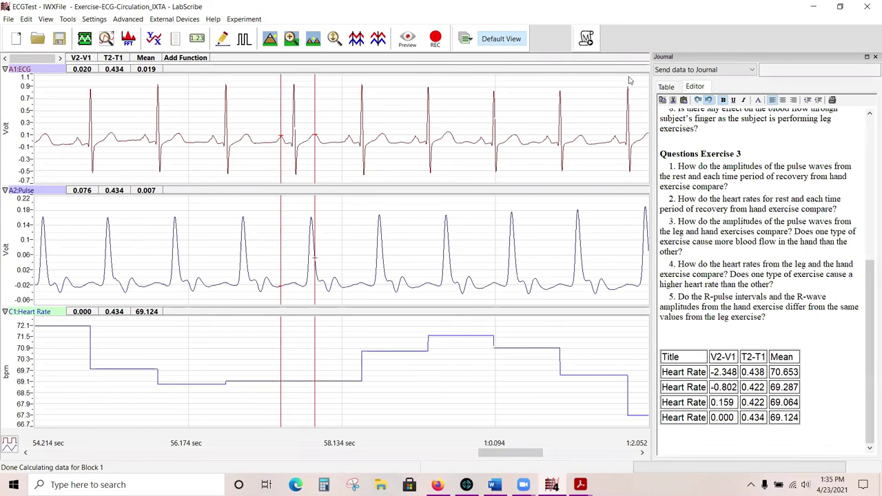
scroll(869, 310, up, 8)
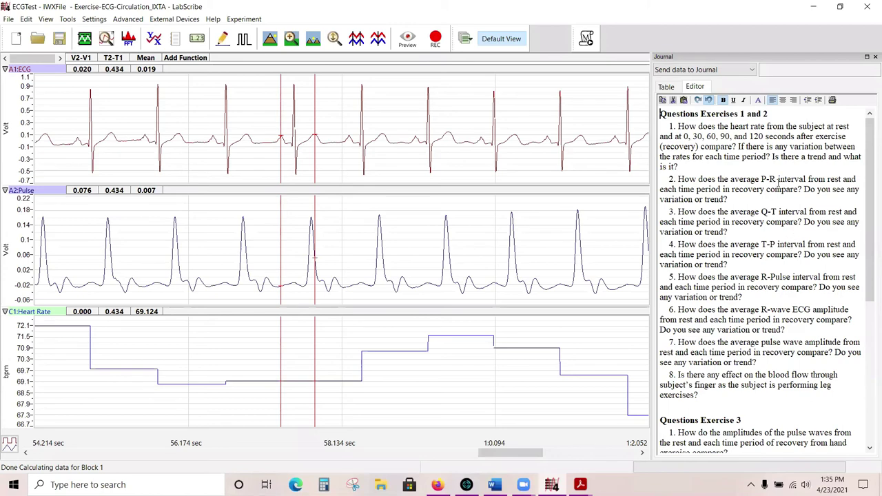
click(874, 56)
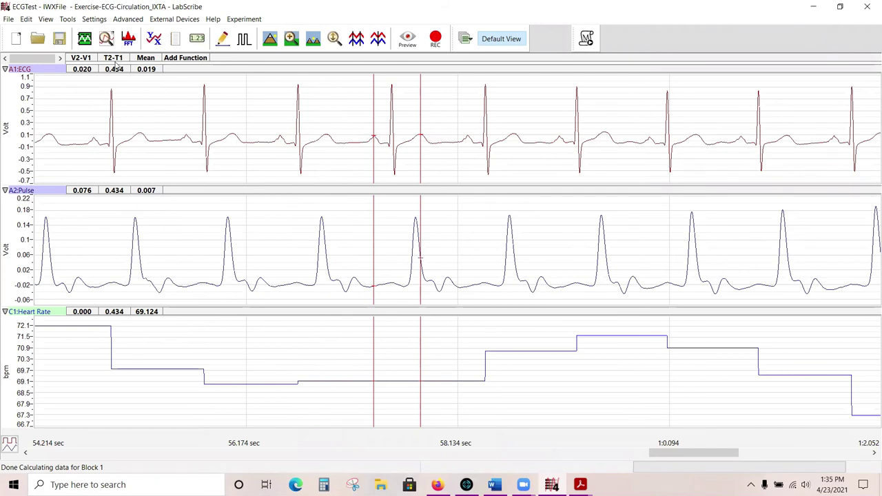
Step: View the FFT power spectrum of the ECG channel, autoscale it, and return to the main recording window
click(84, 38)
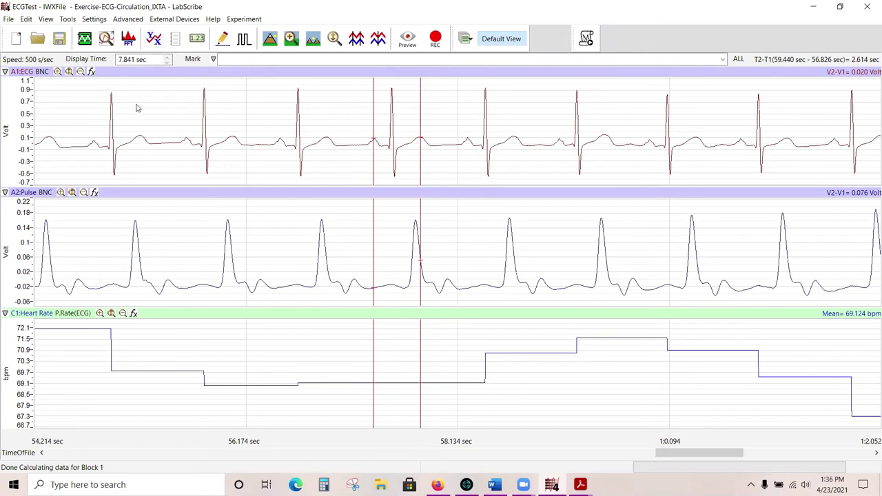
click(129, 44)
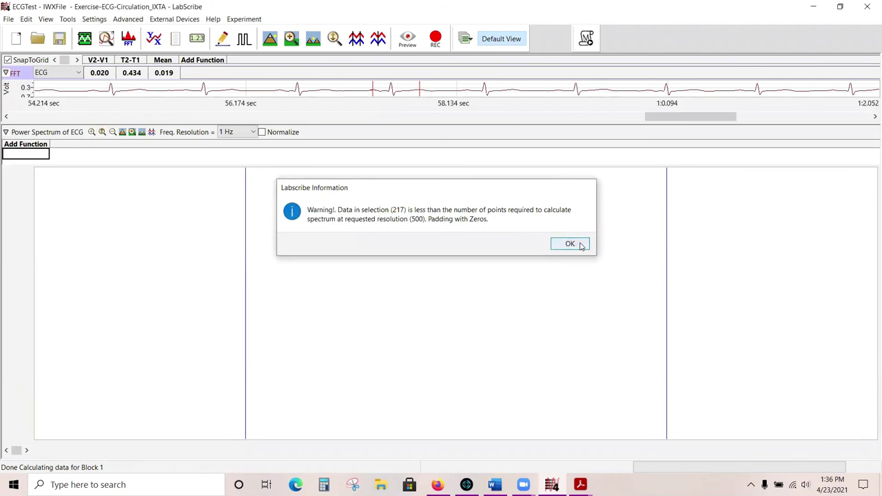
click(569, 244)
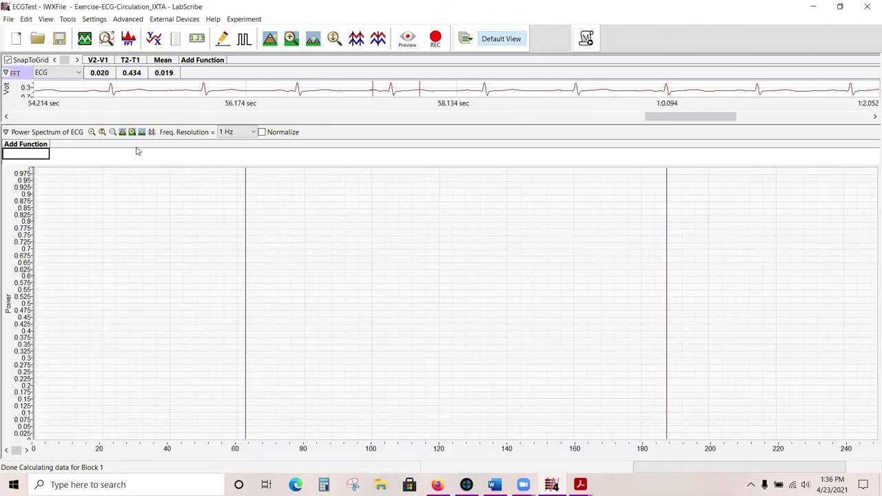
click(102, 132)
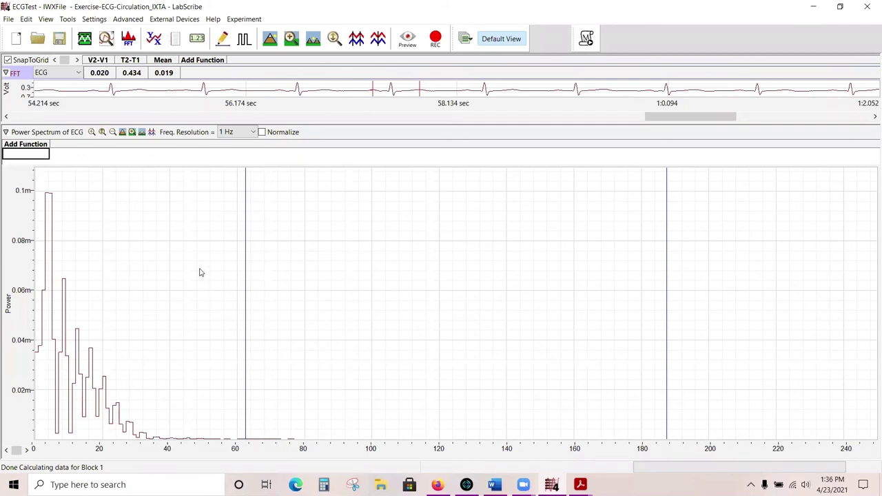
click(87, 42)
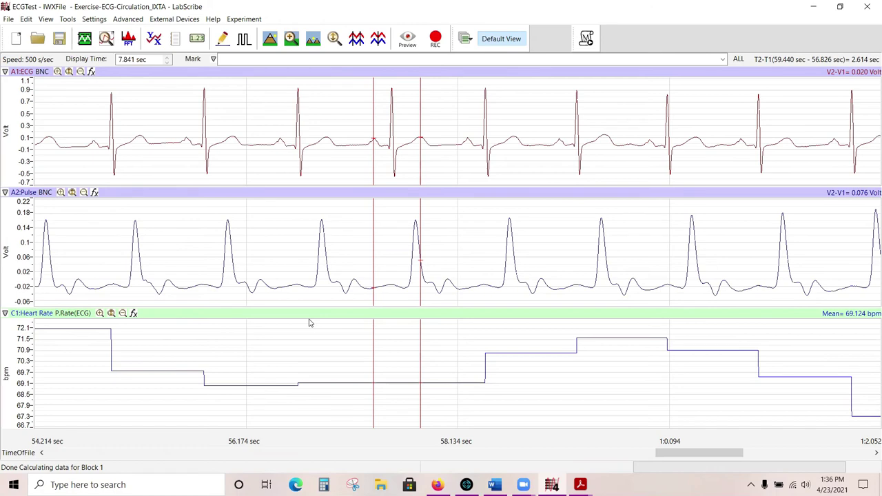
Step: Show and hide the Journal, and do the same with the digital value displays for the three channels
click(177, 41)
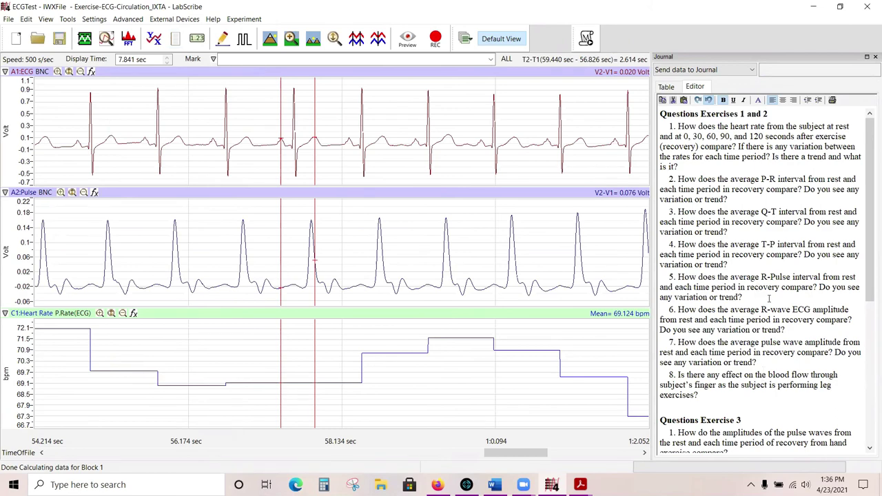
click(870, 59)
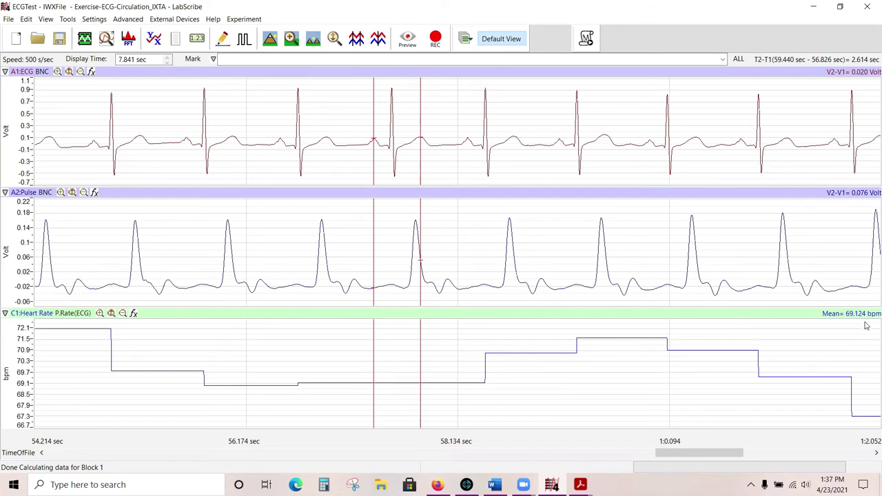
click(198, 40)
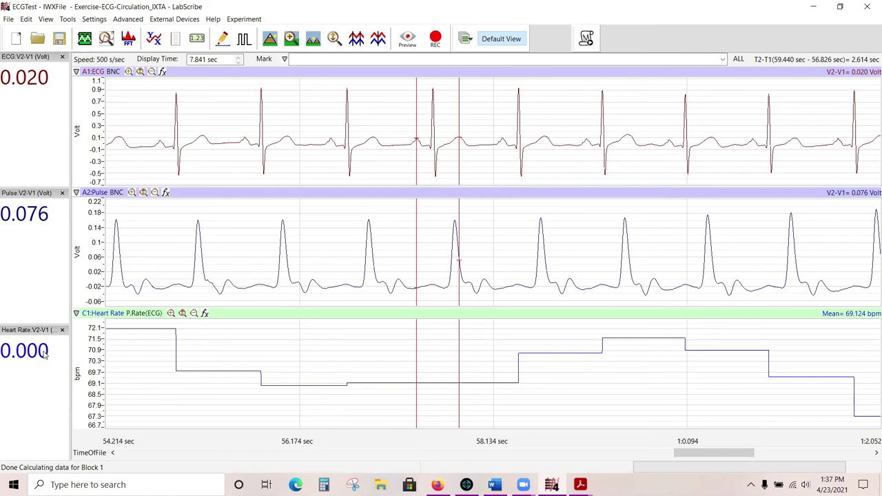
click(197, 42)
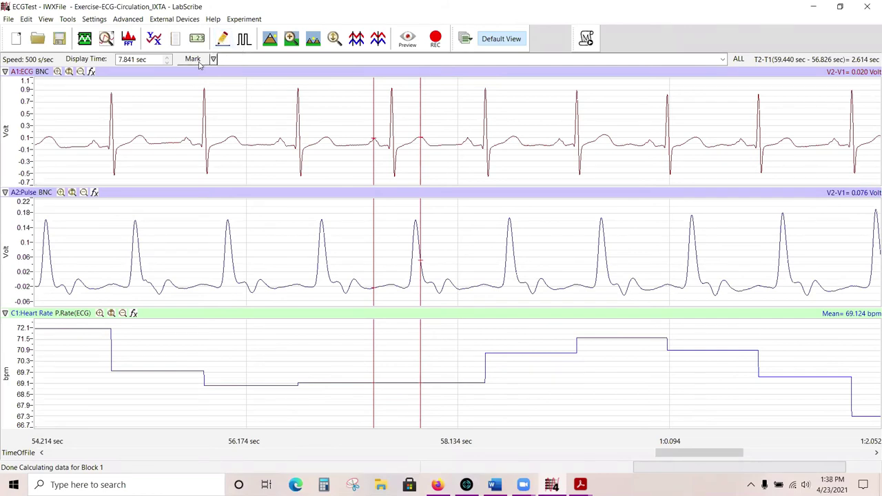
Step: Enter placeholder text as a mark comment for the recording and clear it again
click(220, 59)
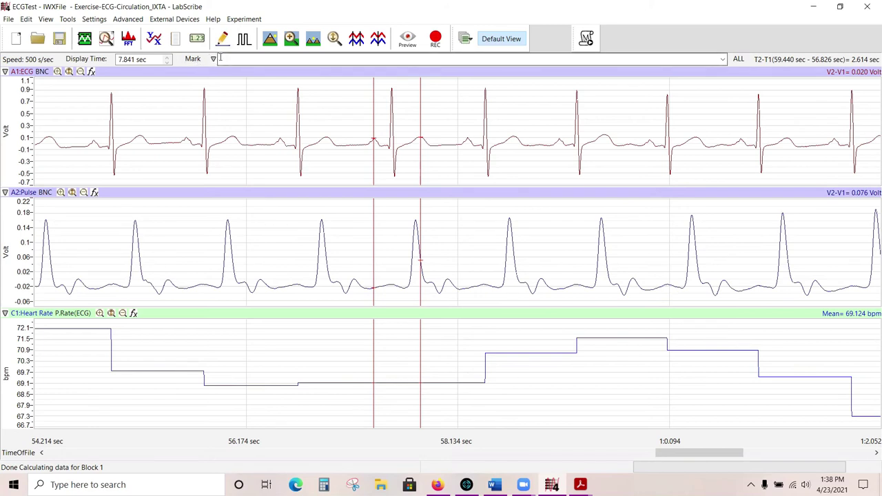
click(221, 59)
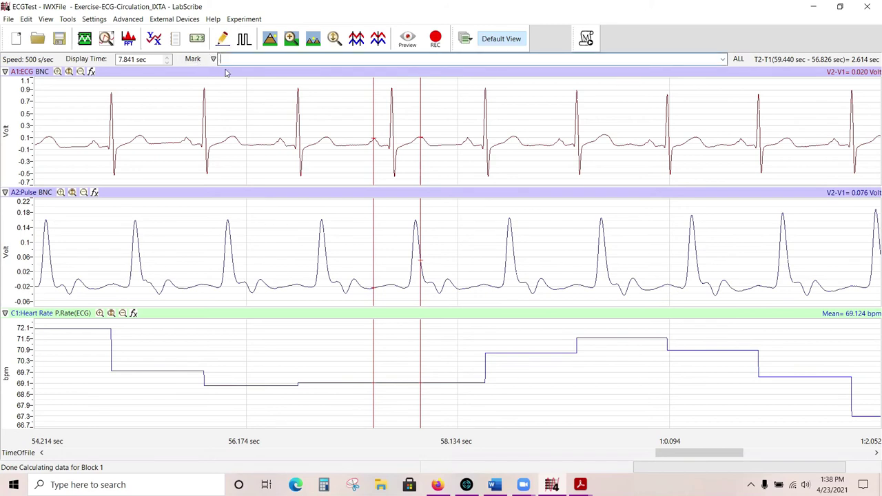
text(gkhkhlhlhl)
key(BackSpace)
key(BackSpace)
key(BackSpace)
key(BackSpace)
key(BackSpace)
key(BackSpace)
key(BackSpace)
key(BackSpace)
key(BackSpace)
Step: Go to the Resting - Subject1 mark in the recording, from the Marks dialog and from the mark list
click(222, 40)
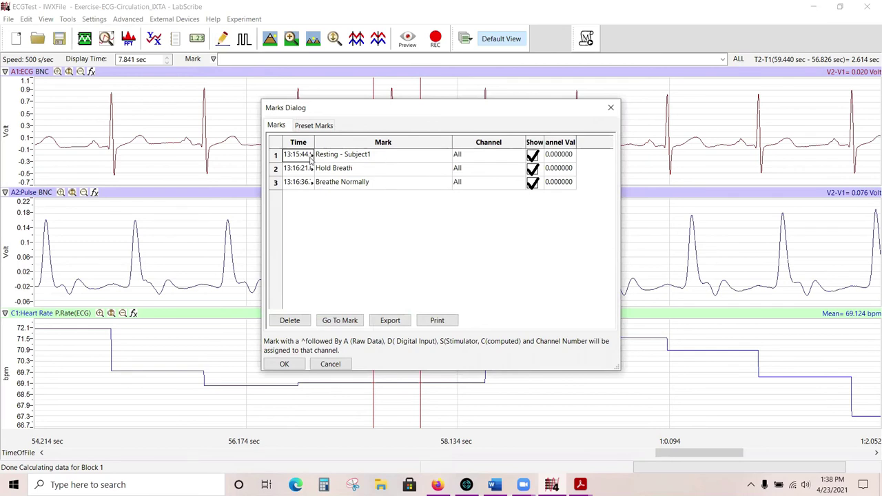
click(277, 156)
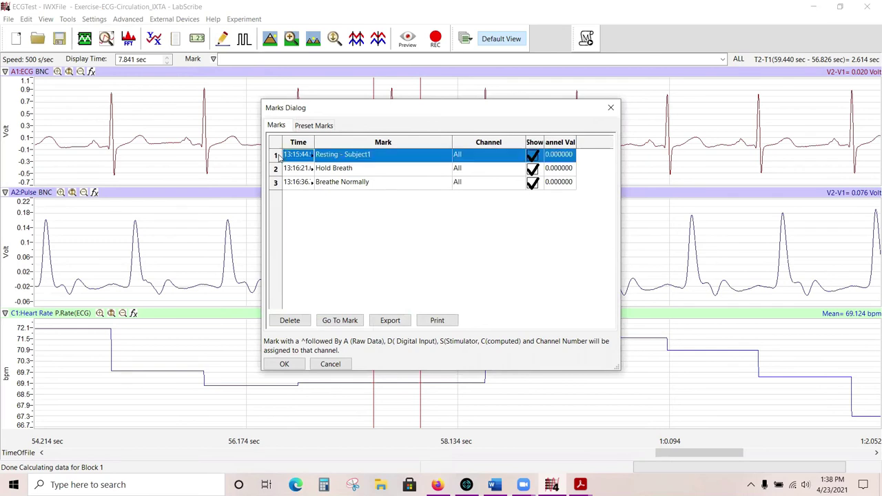
click(344, 321)
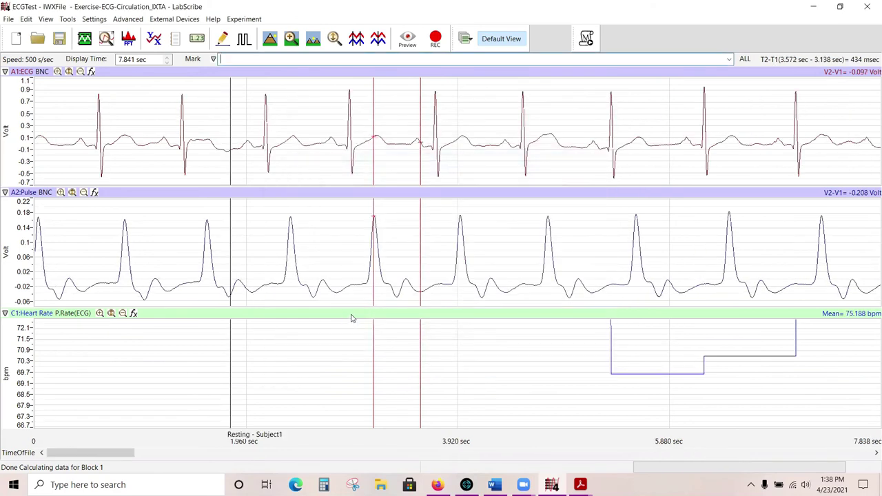
click(214, 59)
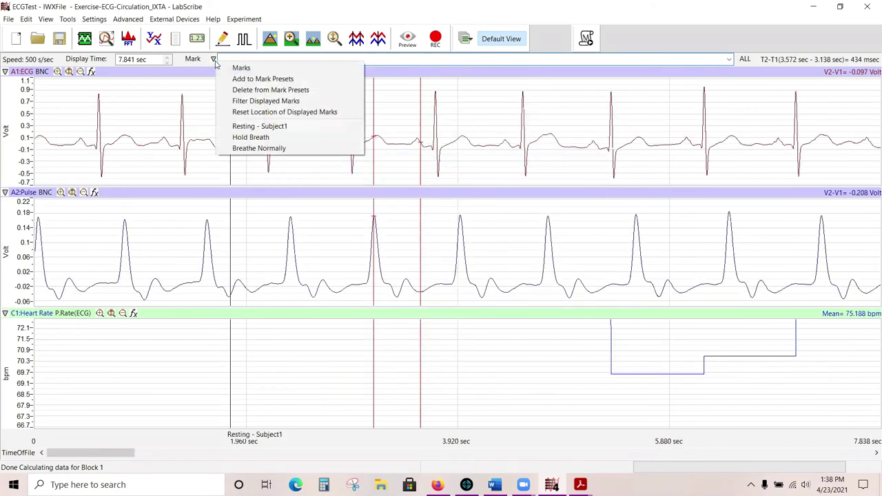
click(243, 128)
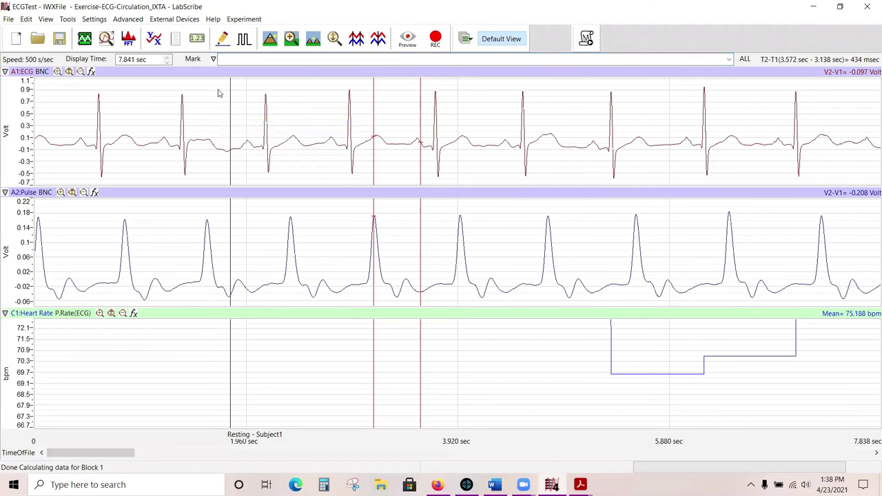
Step: Request deletion of the Hold Breath mark in the Marks dialog, but decline the confirmation
click(223, 39)
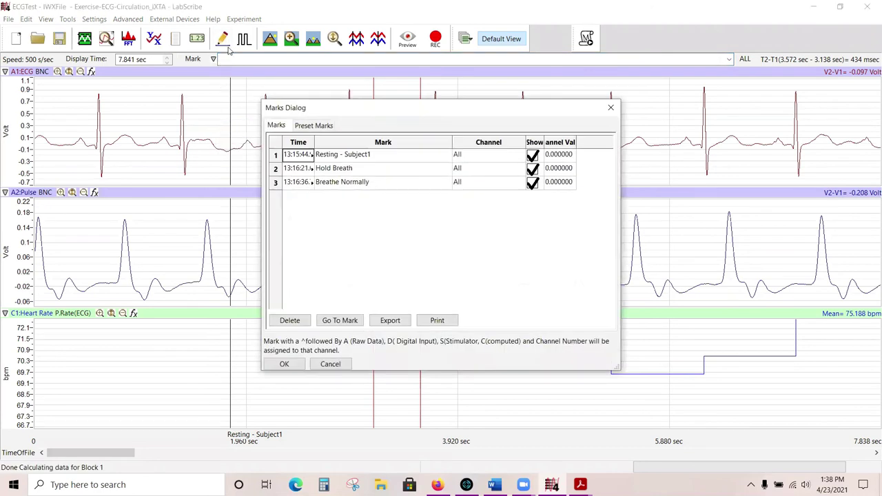
click(275, 169)
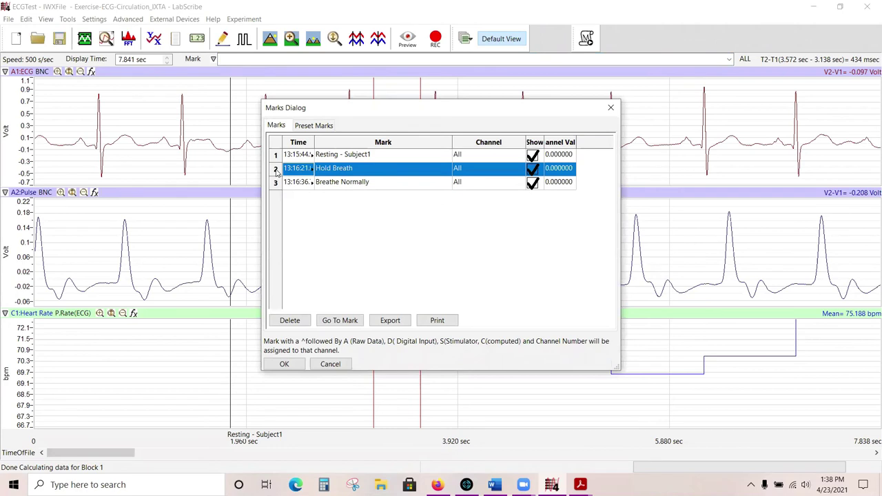
click(290, 320)
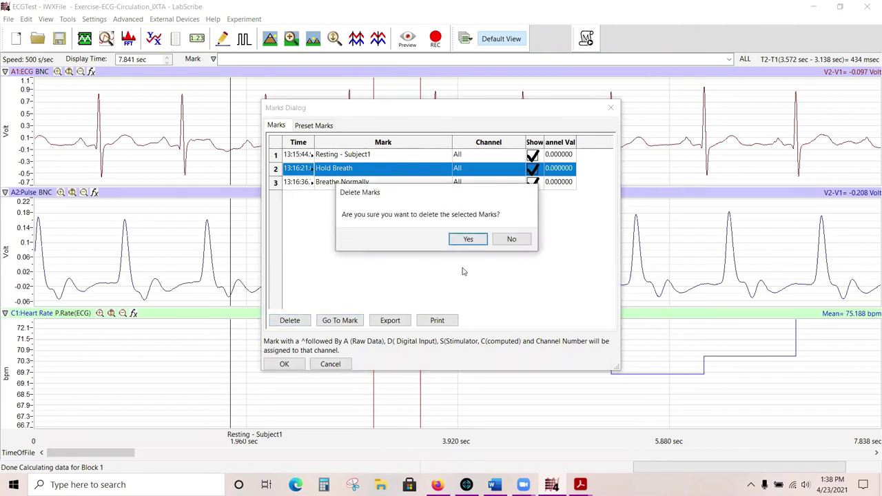
click(508, 241)
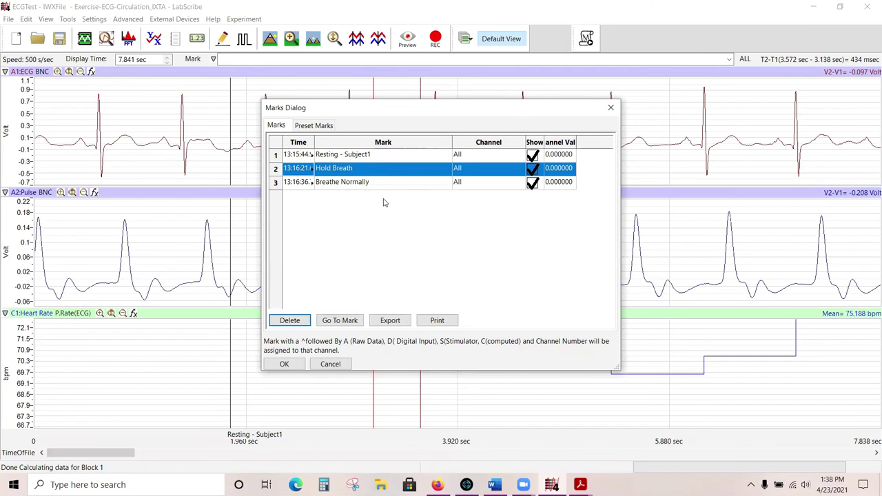
Step: Rename the Breathe Normally mark to "Breathing Normally" and go to it in the recording
click(369, 171)
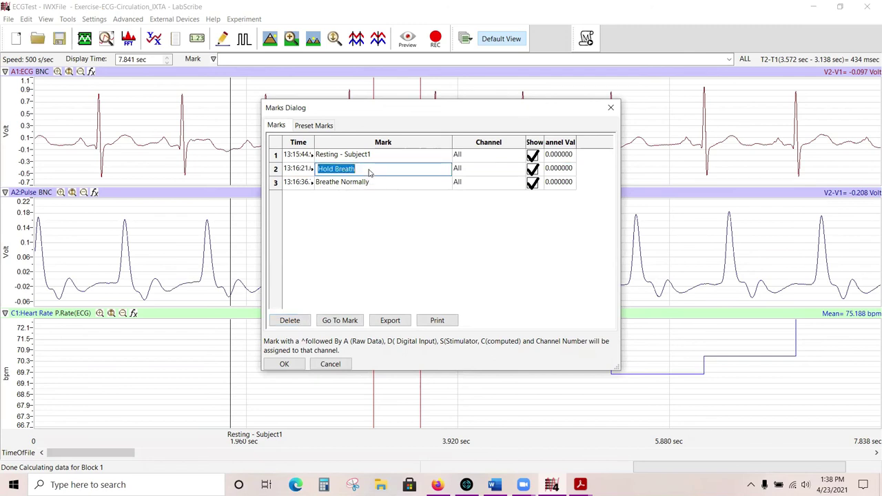
click(373, 186)
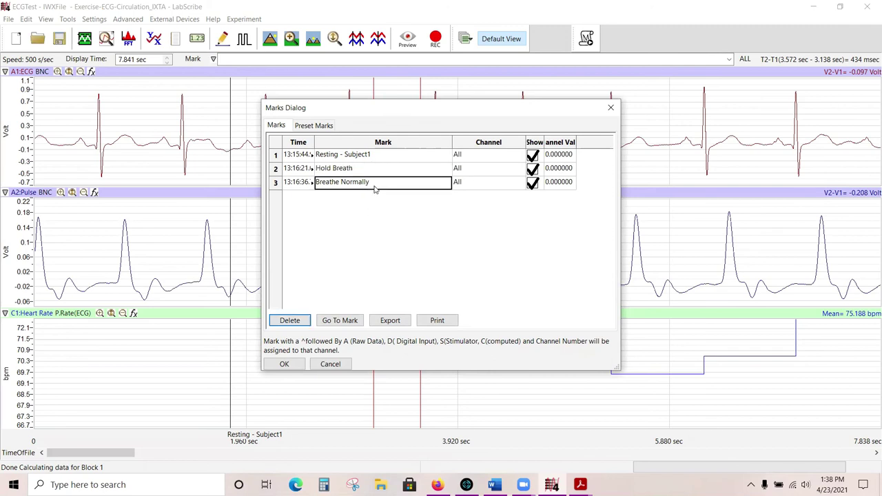
click(374, 186)
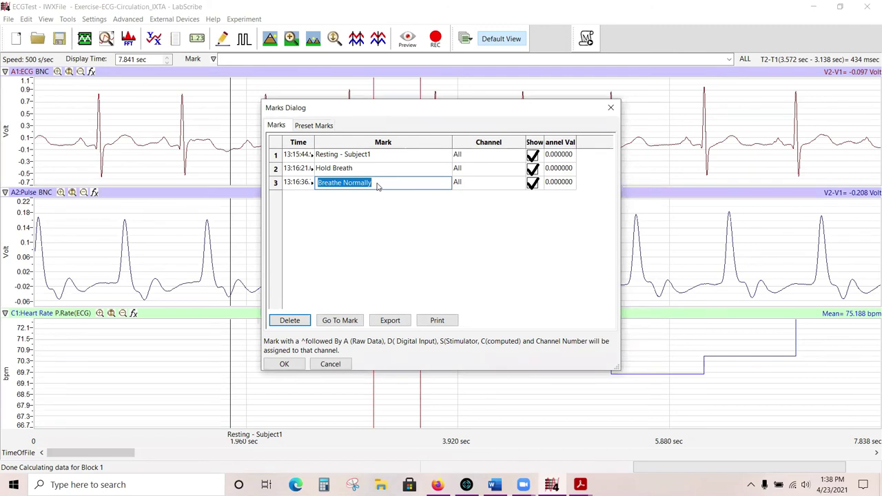
key(BackSpace)
text(Breathing)
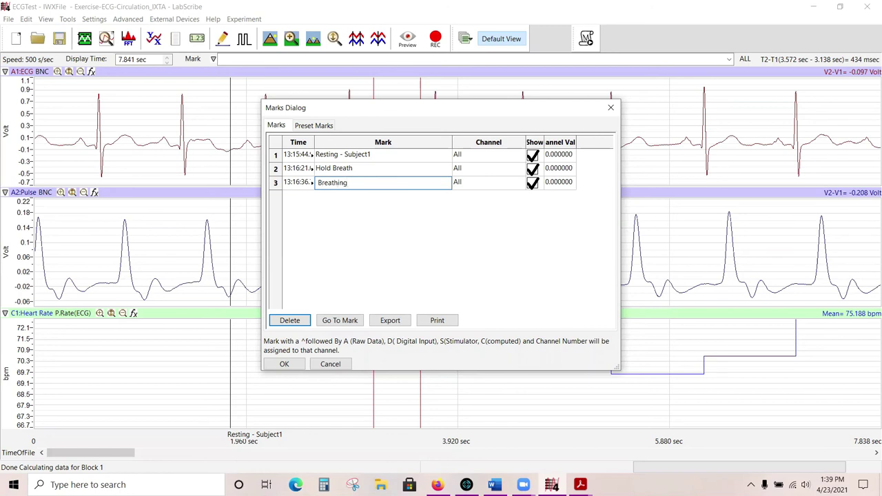
text( Normally)
click(449, 170)
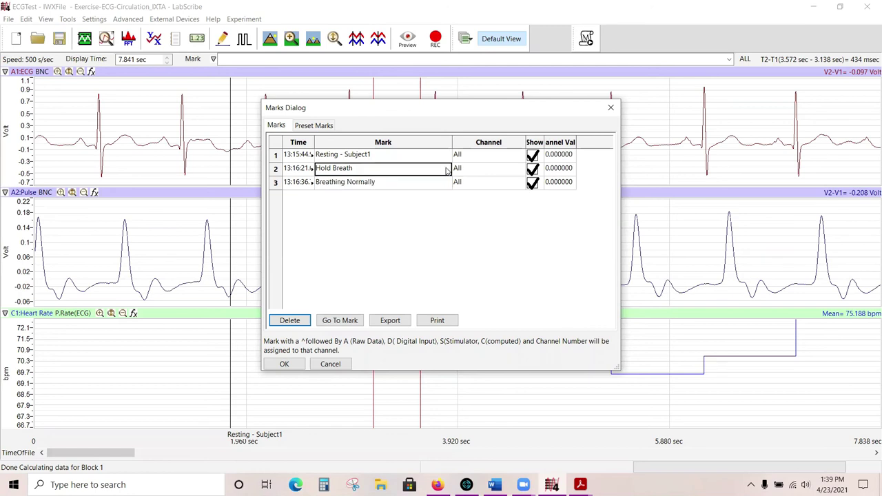
click(282, 364)
click(213, 59)
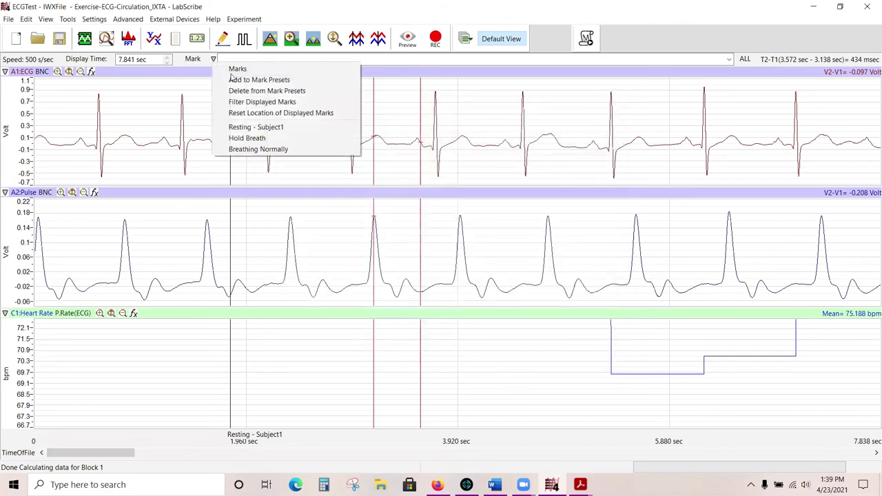
click(256, 149)
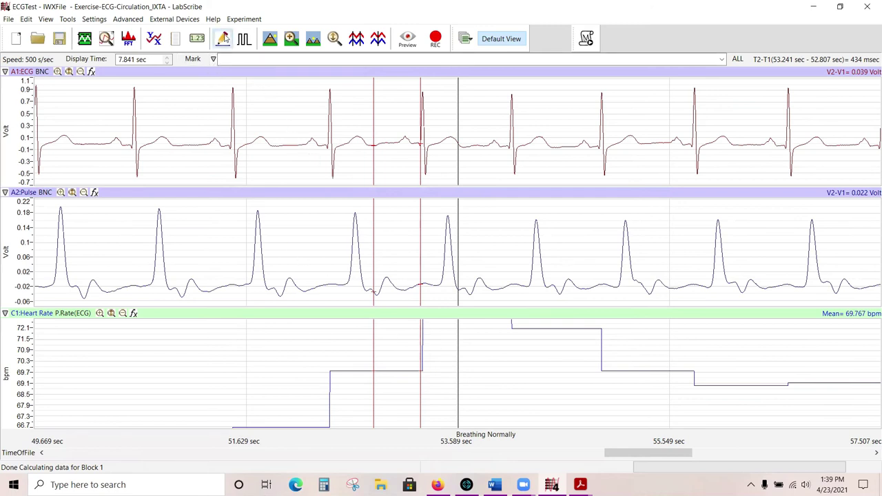
Step: Add the preset marks "Acetylcholine 1drop" and "Acetylcholine 2 drops" for all channels
click(228, 39)
click(326, 129)
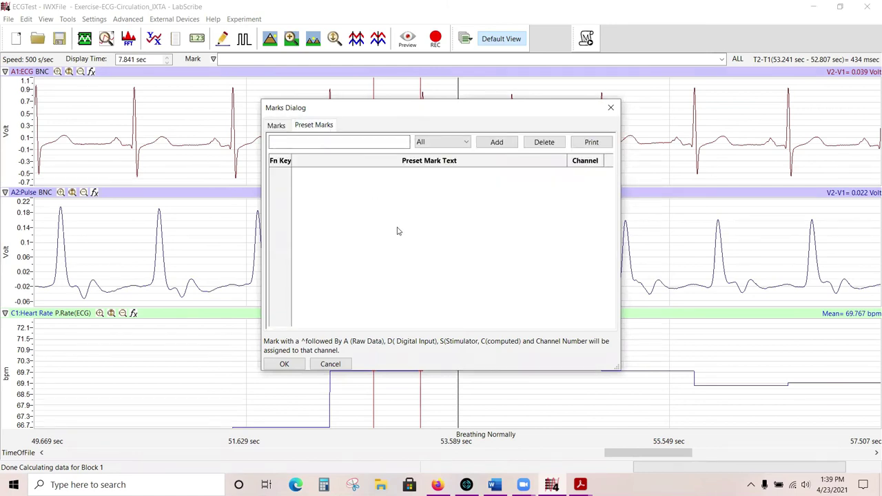
click(287, 140)
text(Acety)
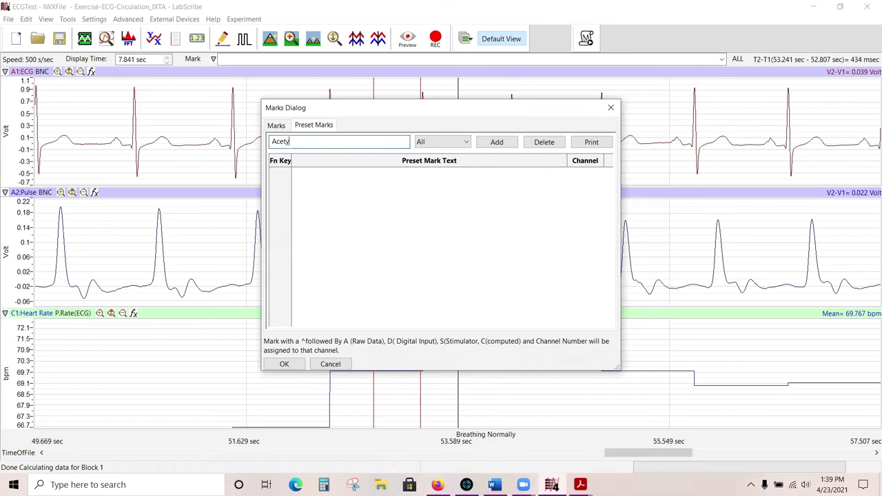
text(lcholine 1drop)
click(494, 144)
drag(338, 141, 316, 141)
text(2 drops)
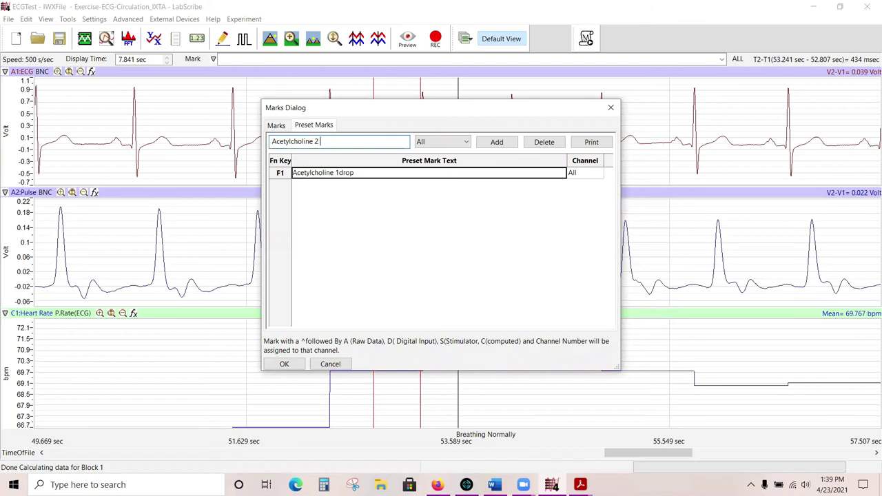
click(496, 142)
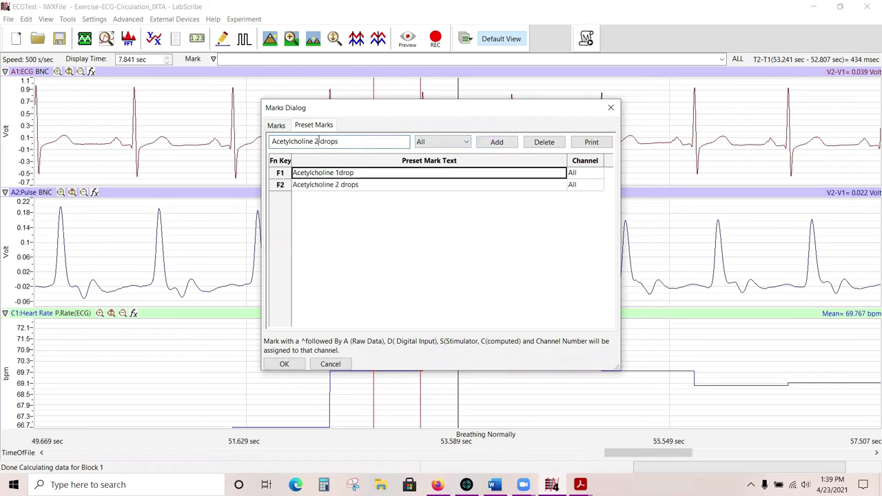
Step: Add two more preset marks for all channels, "Acetylcholine 3 drops" and "Saline"
click(318, 140)
key(BackSpace)
text(3)
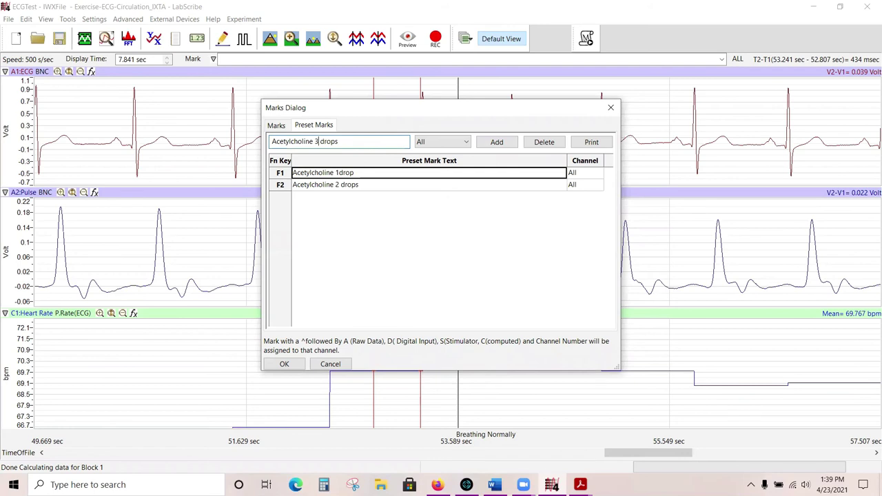
click(496, 142)
drag(269, 125, 268, 128)
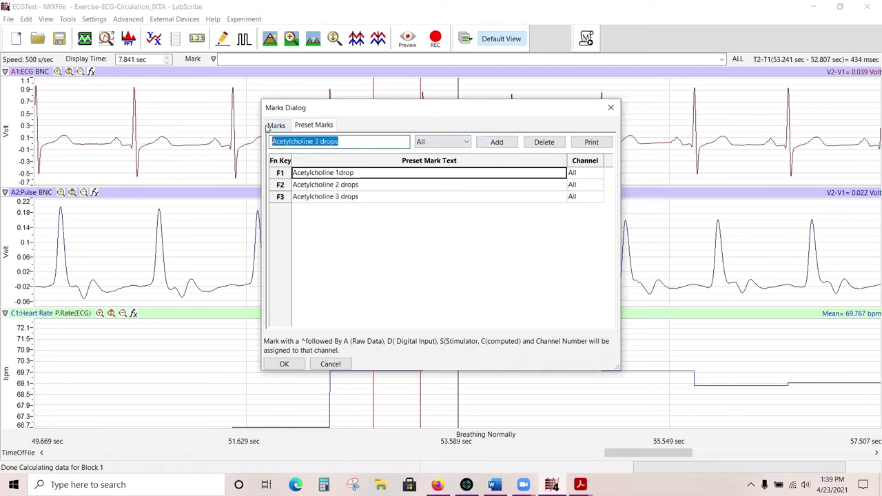
text(Saline)
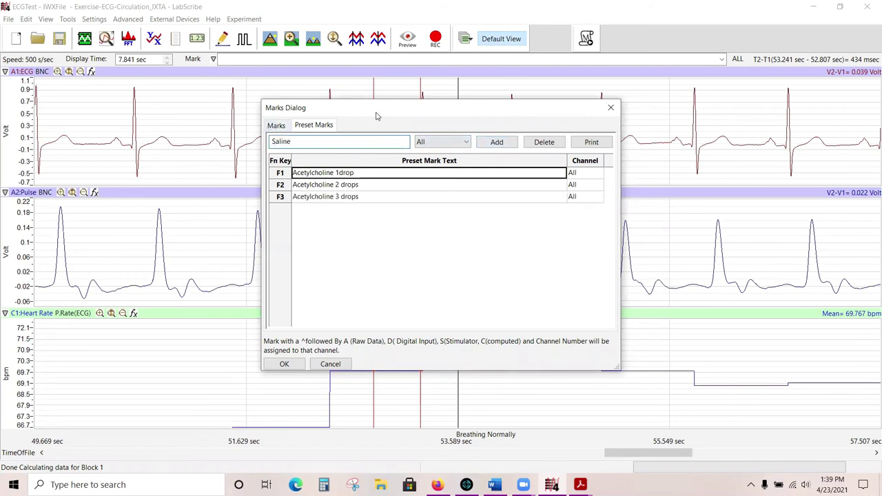
click(497, 142)
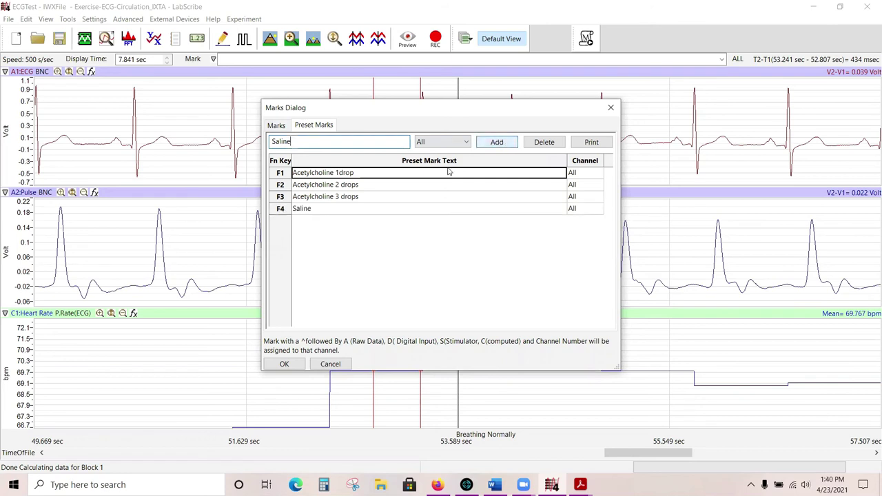
Step: Correct the F1 preset mark text to "Acetylcholine 1 drop" and save the preset marks
click(343, 174)
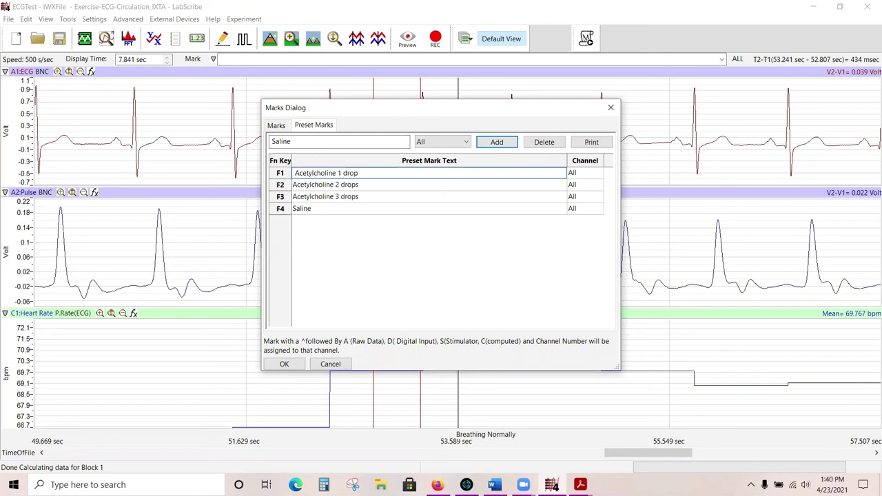
click(372, 210)
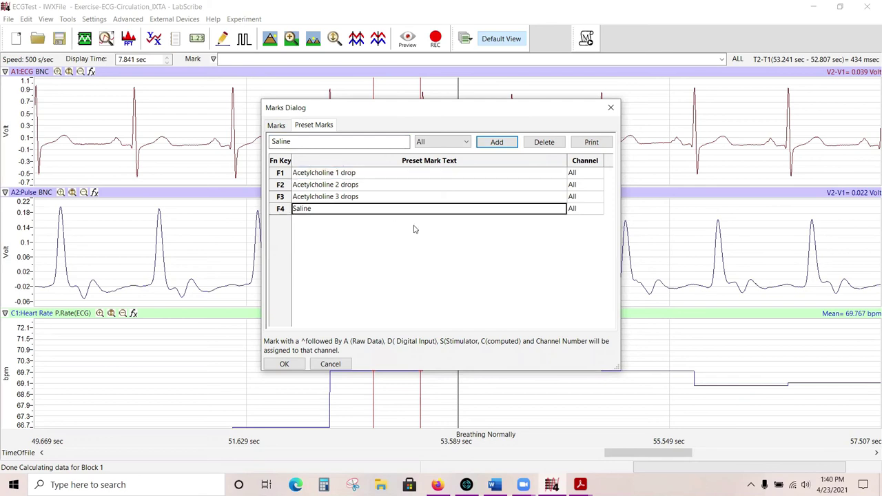
click(284, 365)
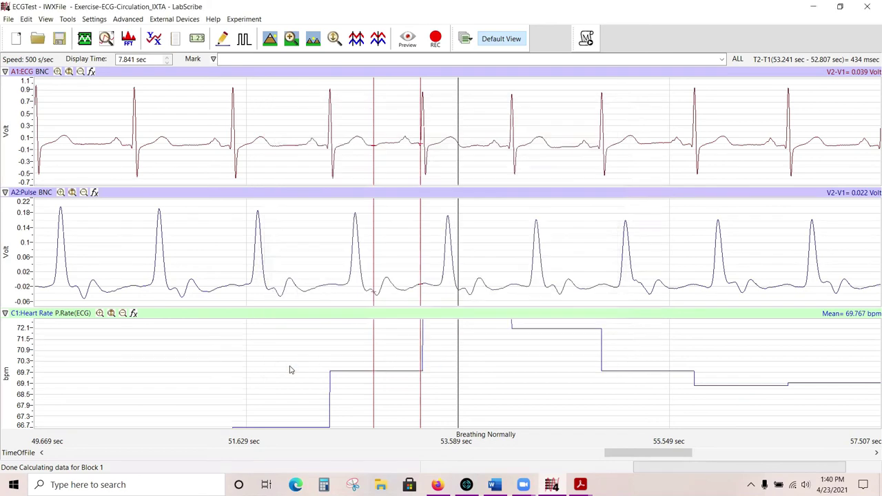
Step: Record a new data block marked with the Acetylcholine and Saline presets and an F5 mark, doubling the display time to 15.682 sec
click(438, 44)
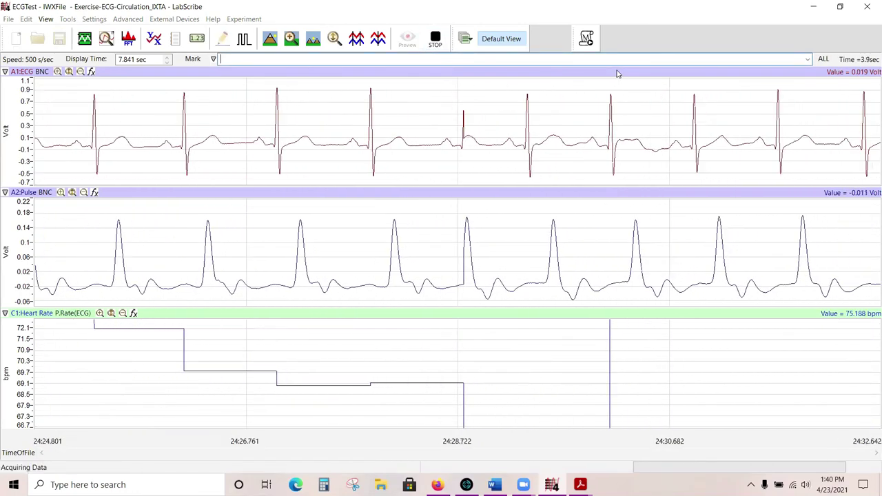
key(Return)
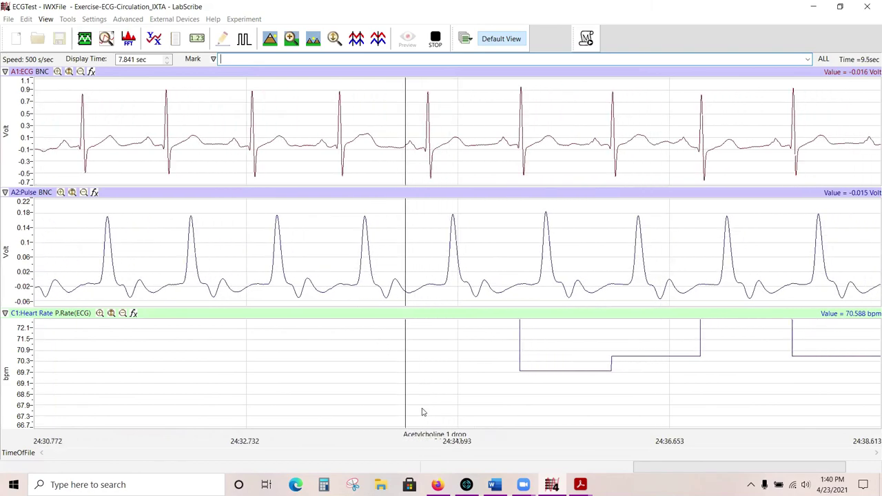
click(313, 39)
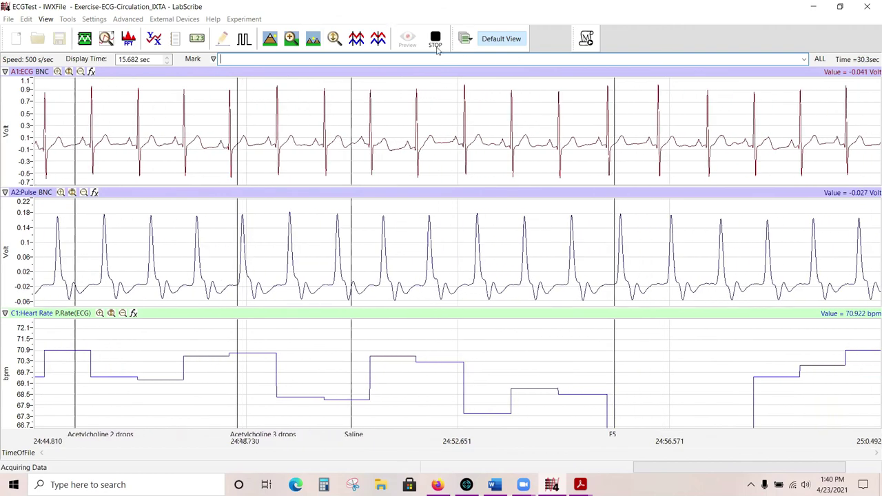
click(436, 42)
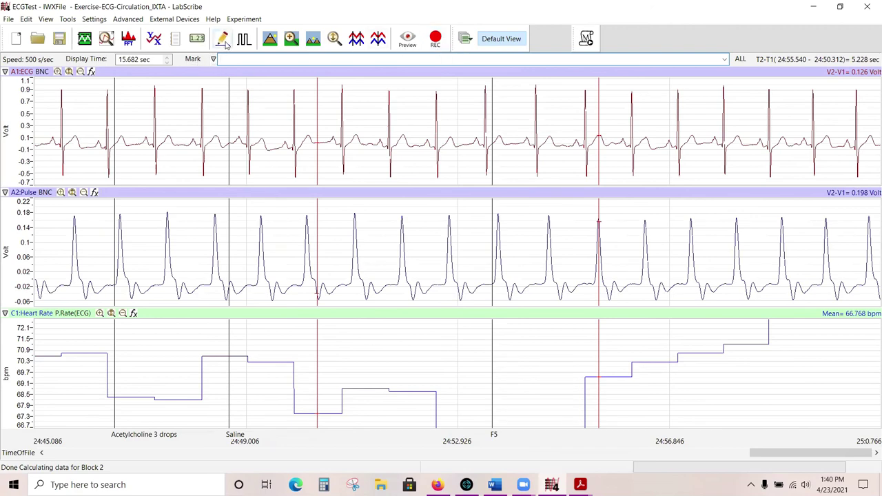
Step: Delete the F5 mark from the list of recorded marks and confirm the deletion
click(214, 59)
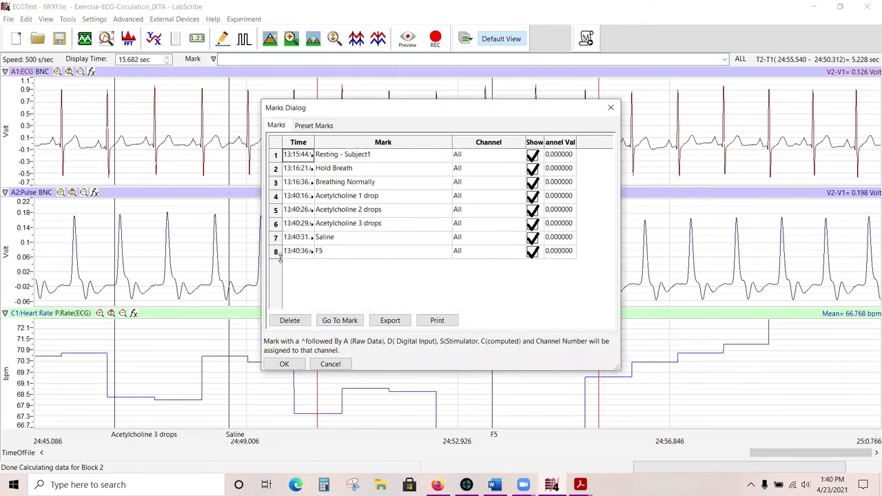
click(276, 252)
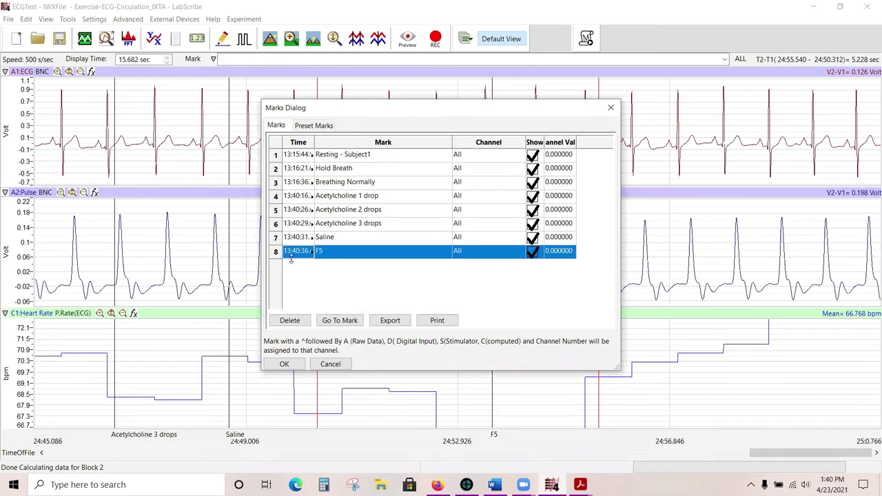
click(298, 322)
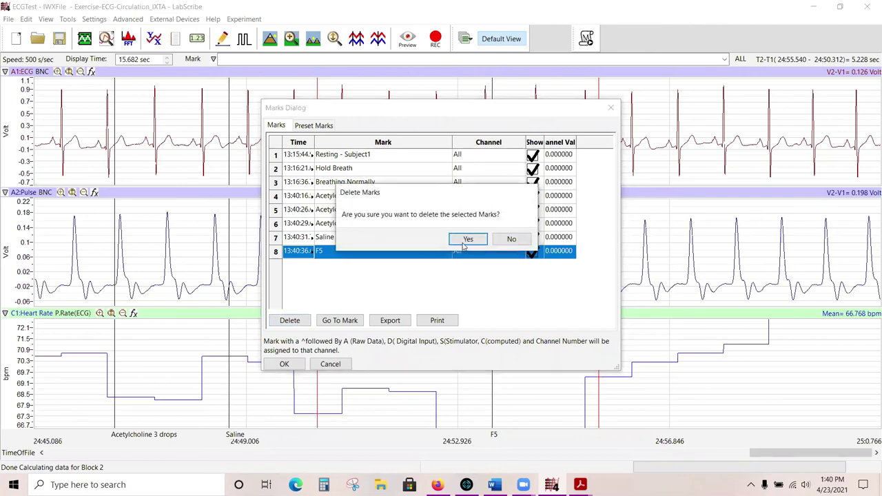
click(467, 240)
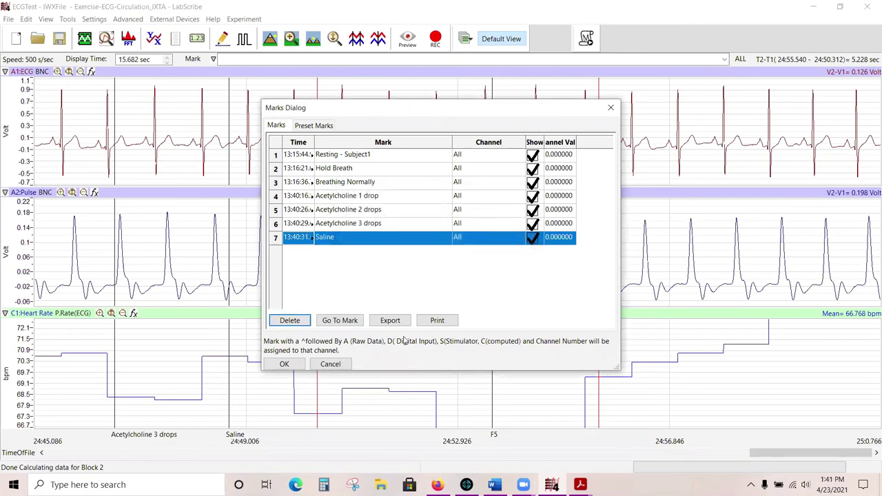
Step: Confirm the marks list and choose IX-TA as the acquisition hardware, emulating an iWire B3G device with no second device
click(286, 365)
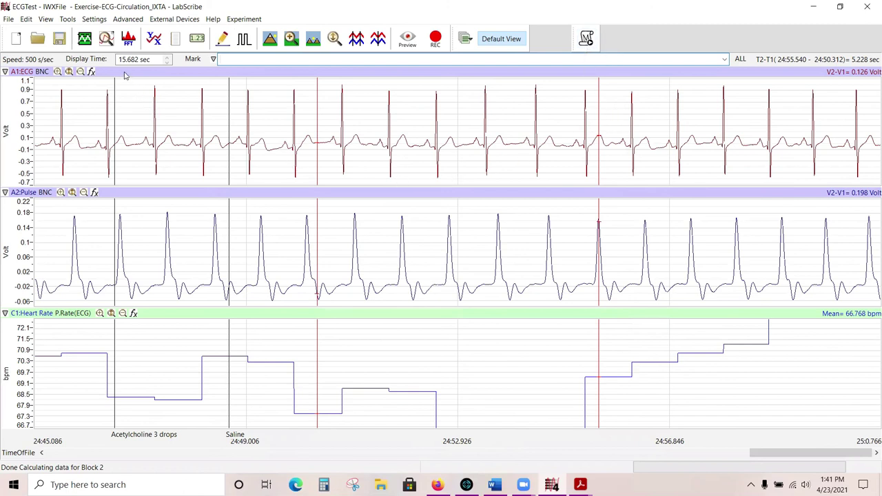
click(68, 19)
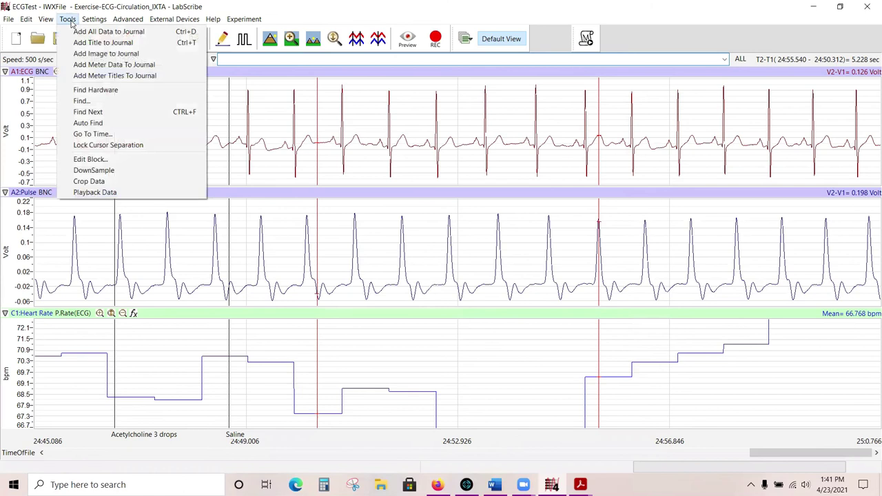
click(95, 91)
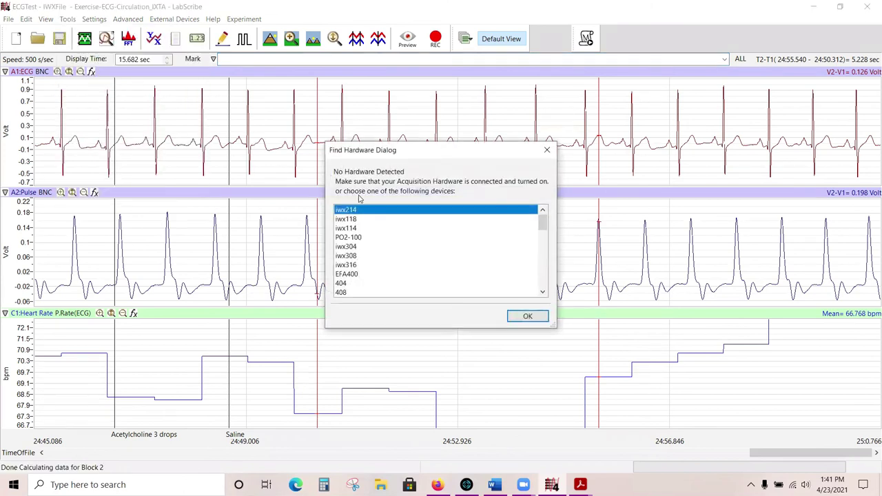
scroll(407, 240, down, 7)
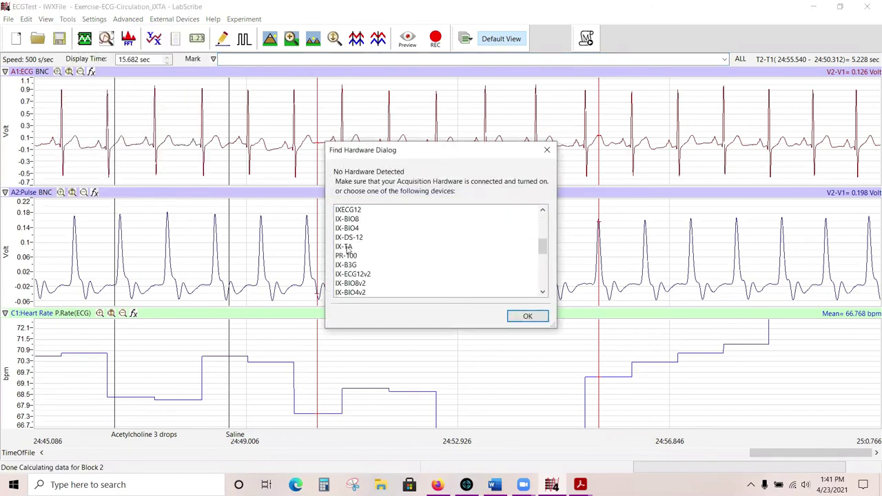
click(348, 248)
click(528, 316)
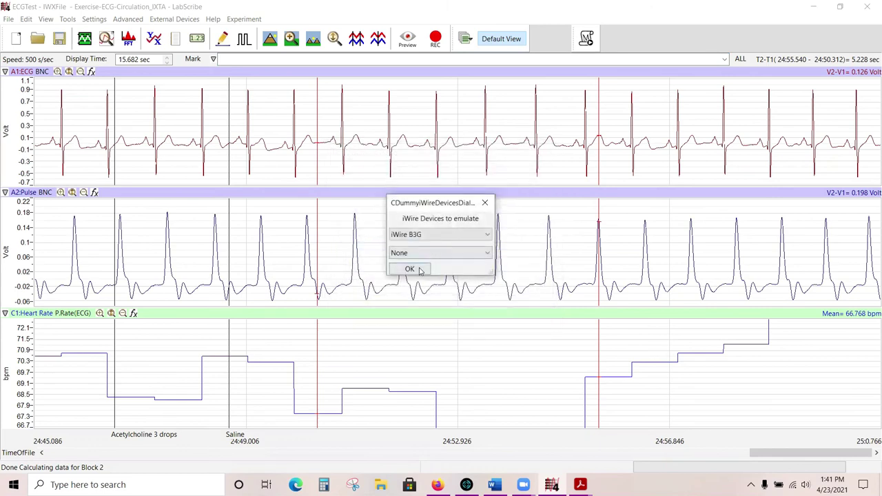
click(409, 269)
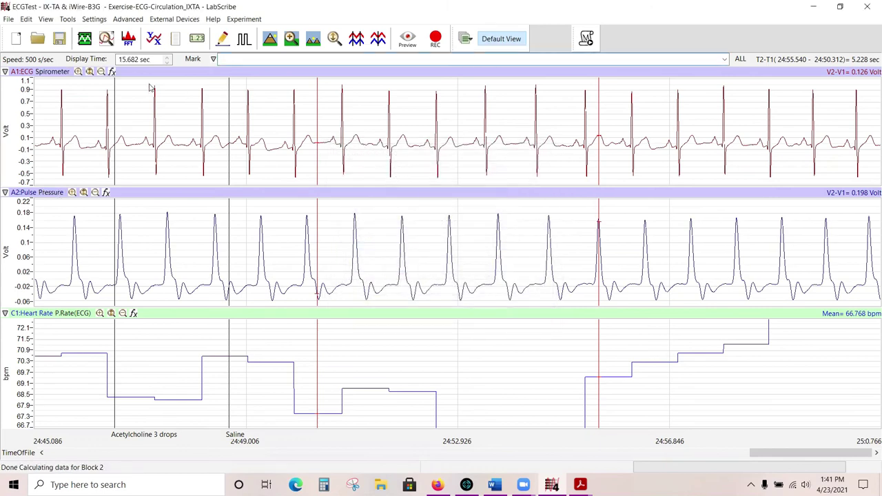
Step: Load the HumanMuscleTwitch lab from the Human Muscle settings without saving the current file, and minimize its setup PDF
click(98, 21)
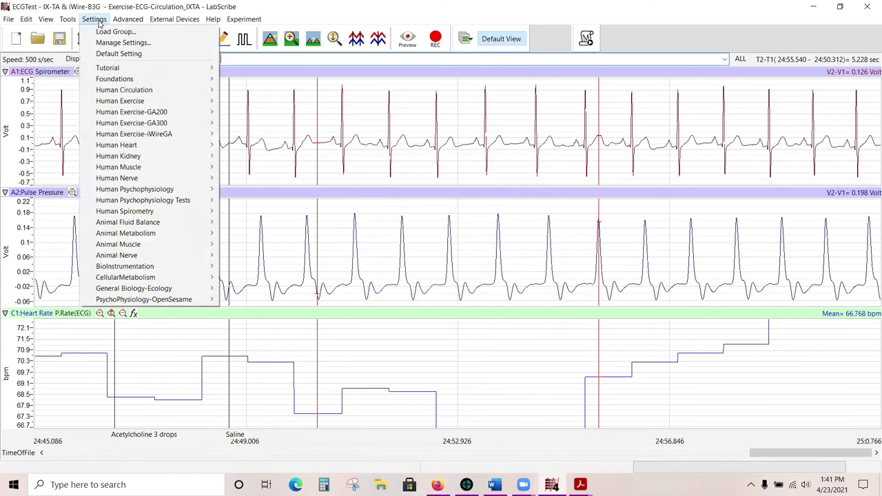
mouse_move(134, 168)
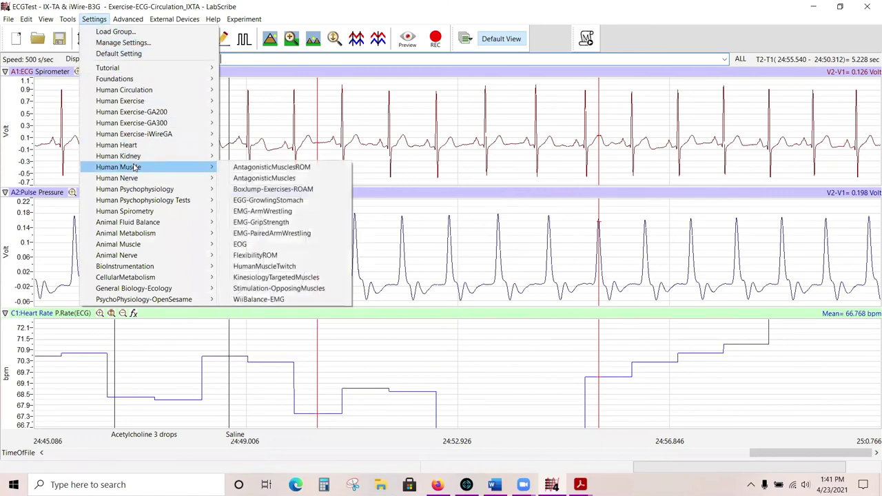
click(291, 267)
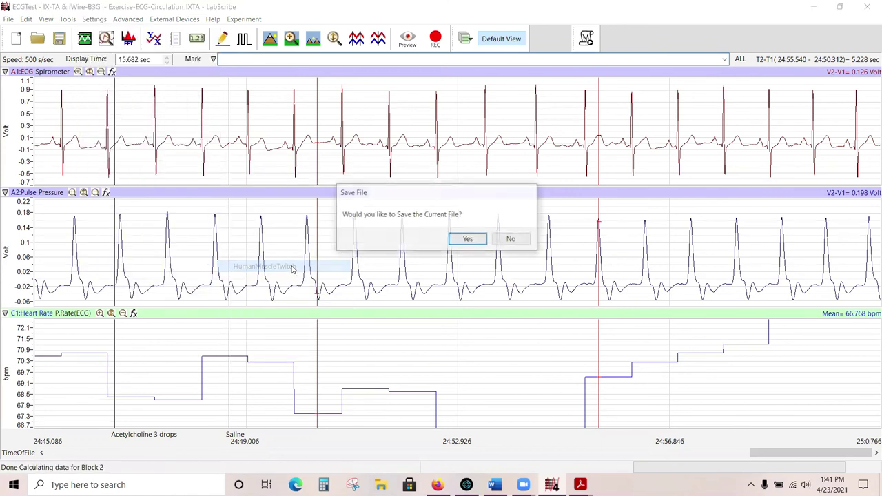
click(512, 241)
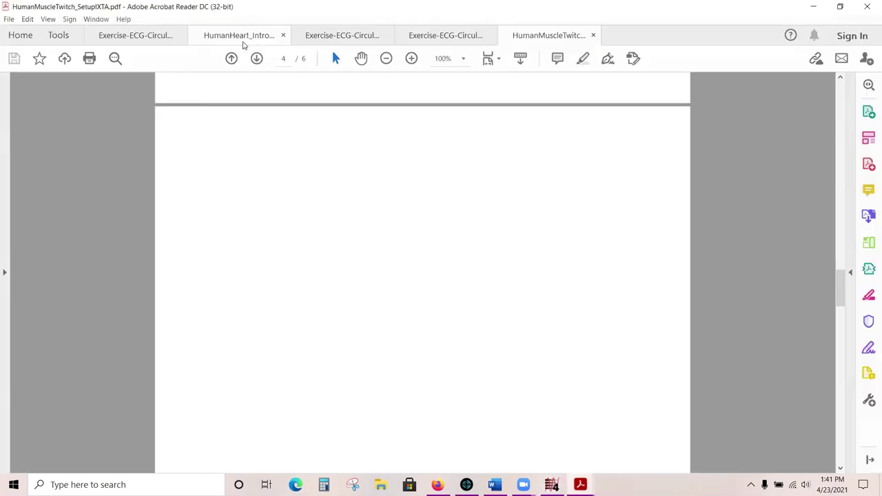
click(813, 6)
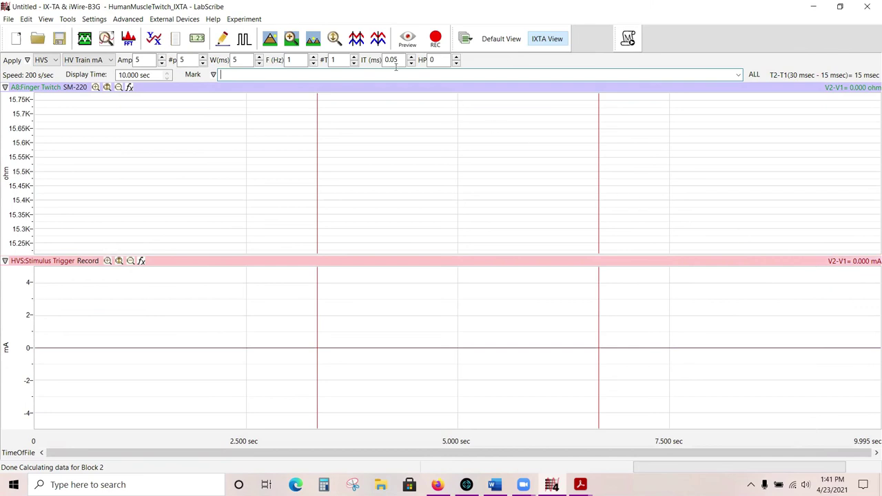
Step: Hide and redisplay the stimulator control bar, leaving its HVS pulse settings shown above the recording channels
click(246, 40)
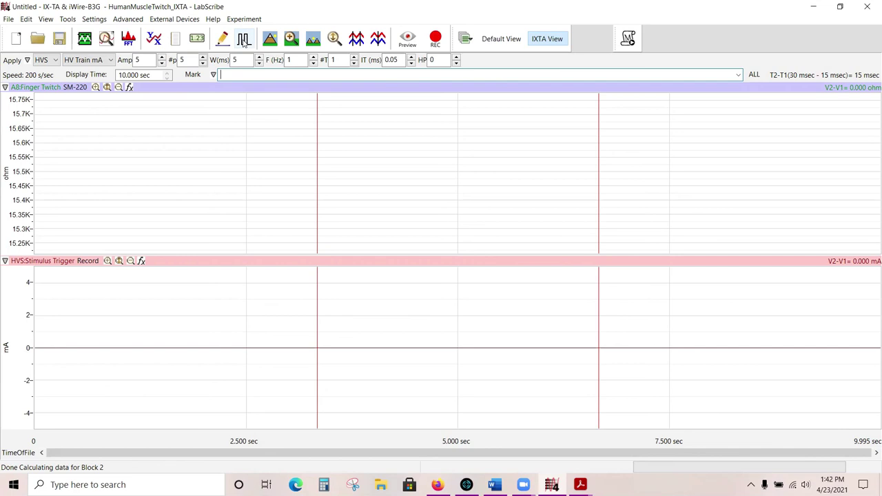
click(244, 41)
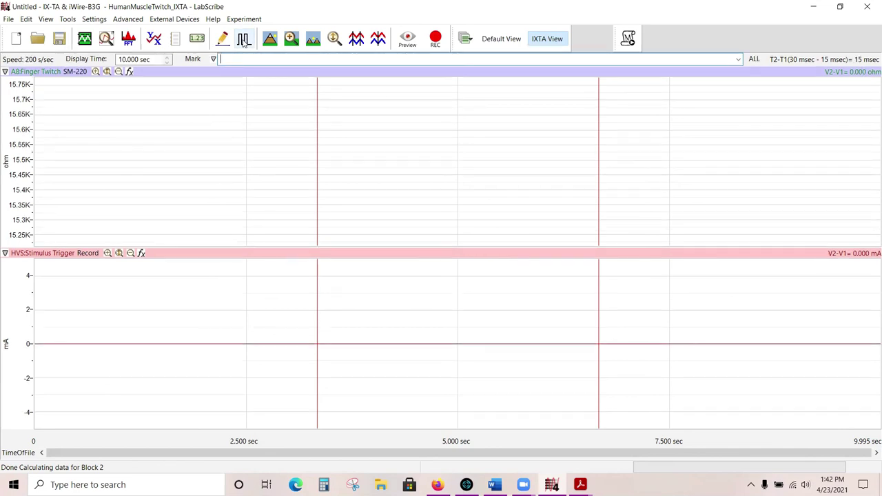
click(245, 41)
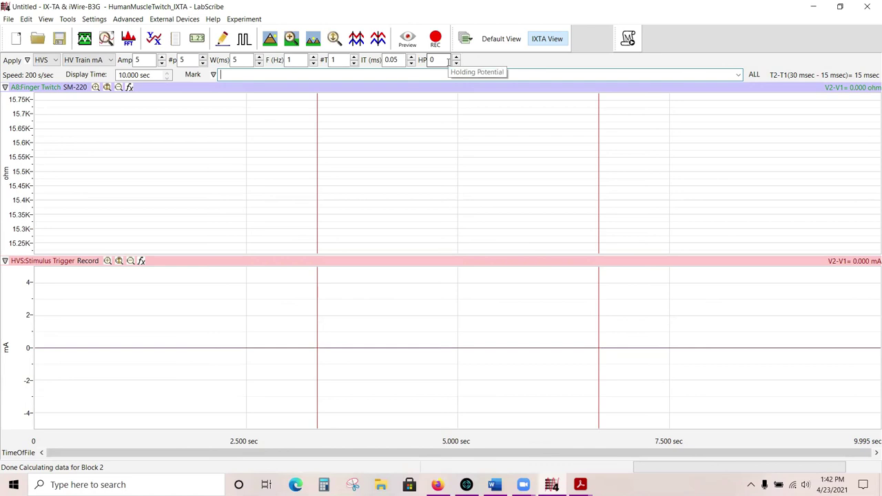
click(244, 43)
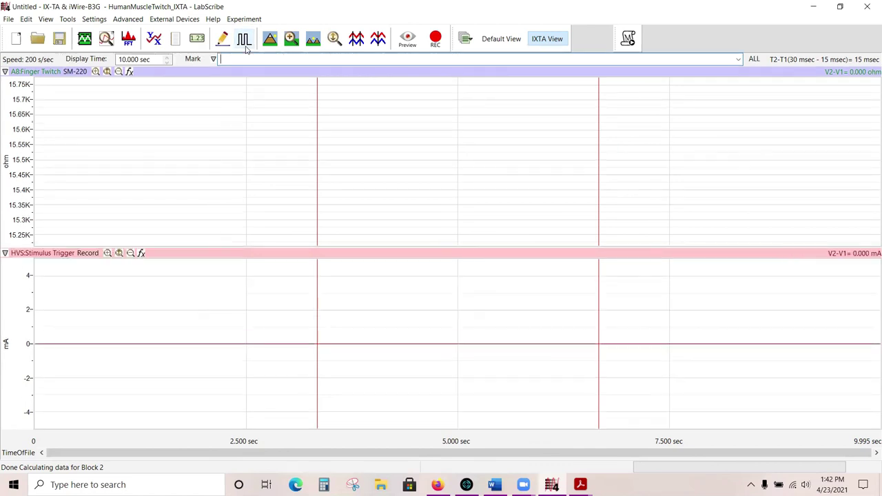
click(245, 41)
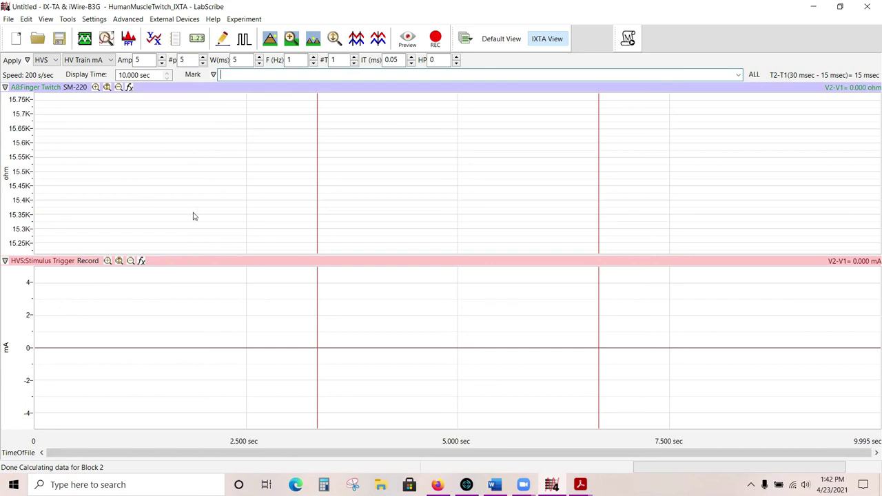
Step: Load the EriksenFlankerTest lab from the Human Psychophysiology Tests settings and minimize the PDF that opens with it
click(94, 19)
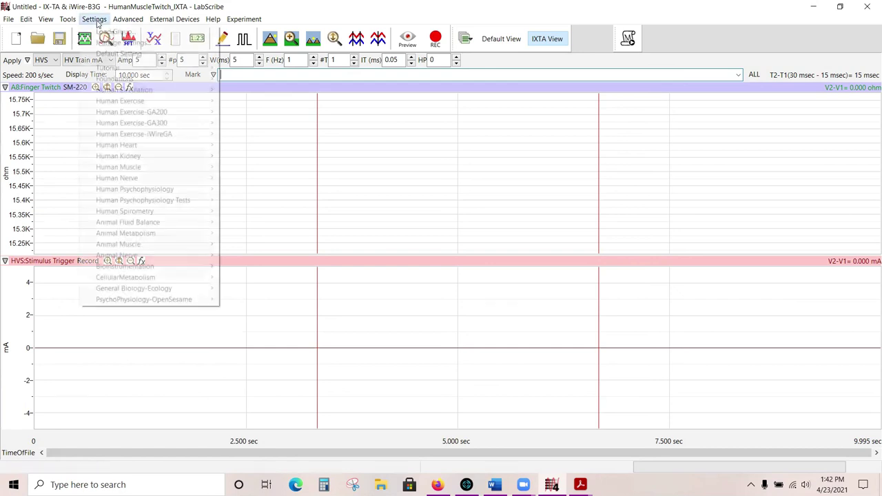
mouse_move(166, 202)
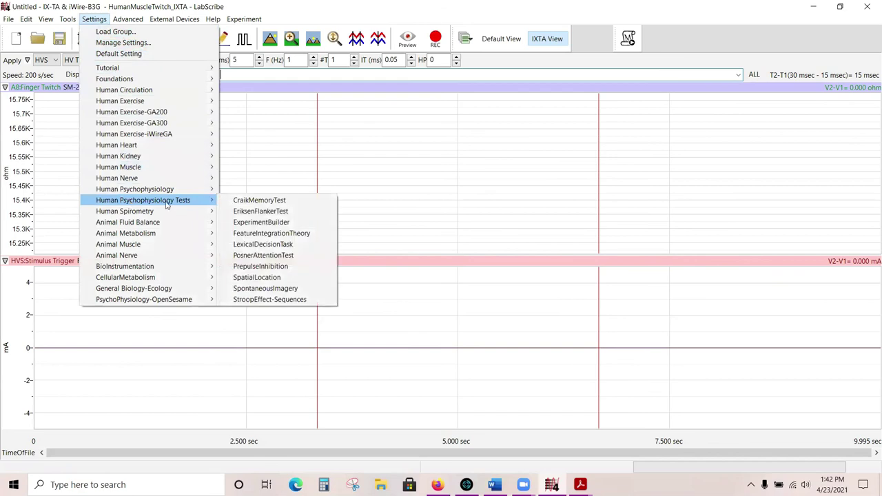
click(248, 214)
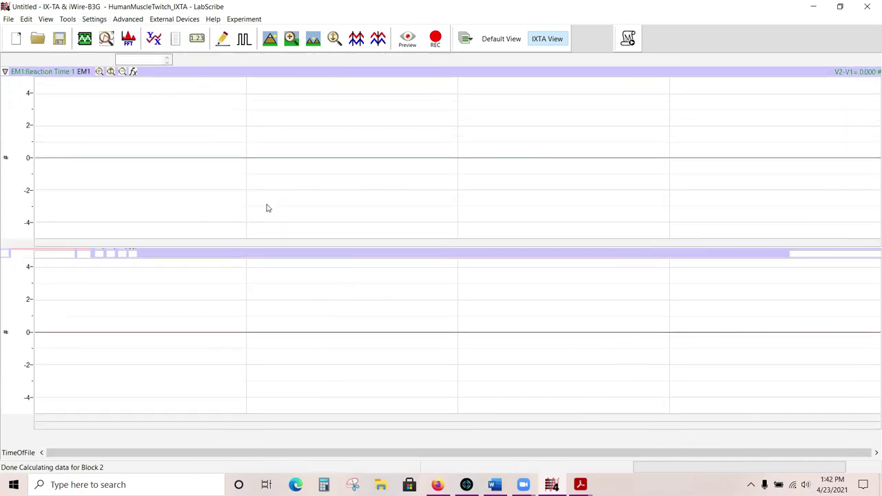
click(813, 7)
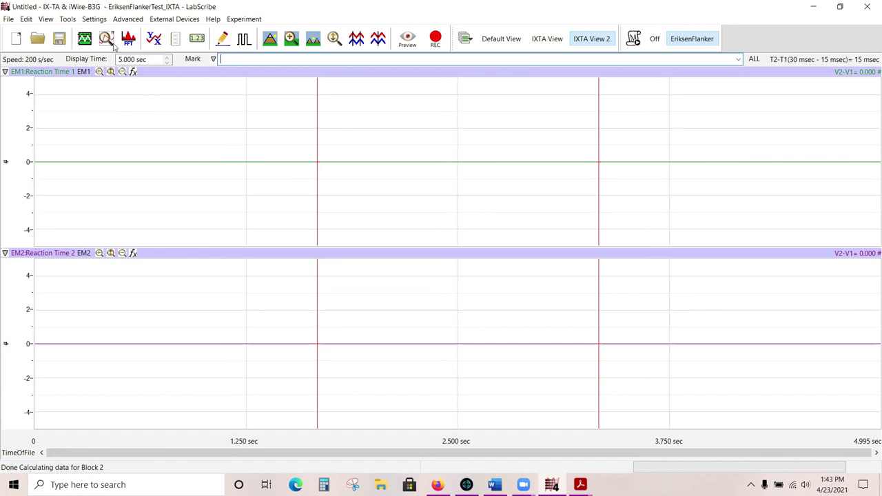
click(93, 18)
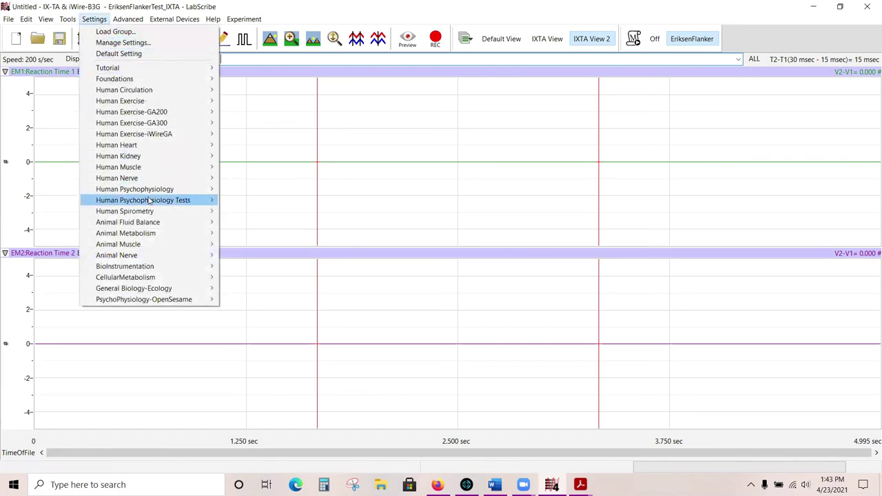
mouse_move(148, 200)
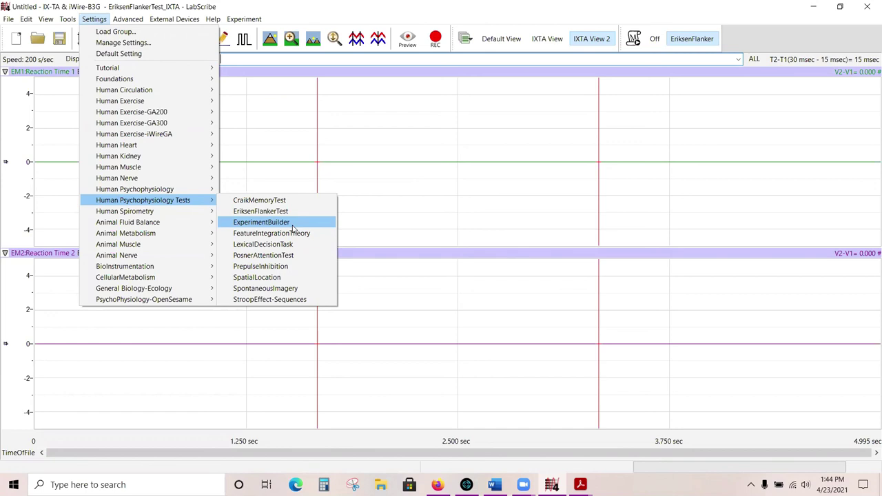
click(347, 131)
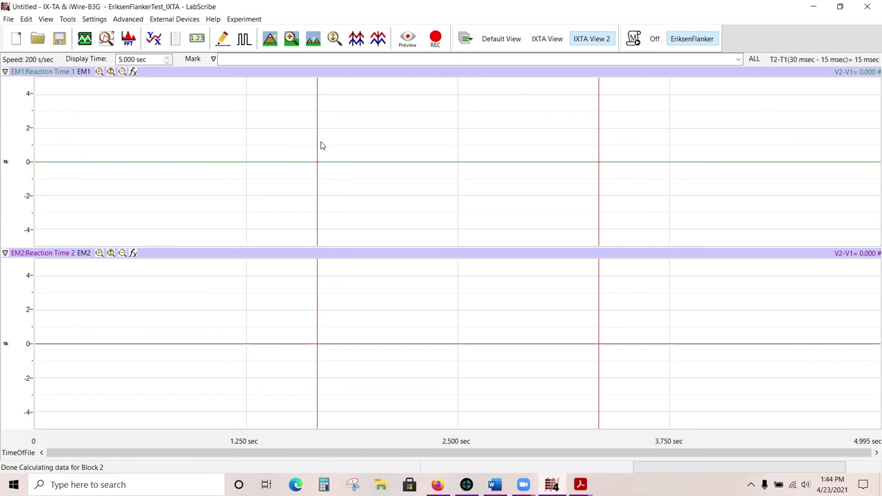
click(97, 20)
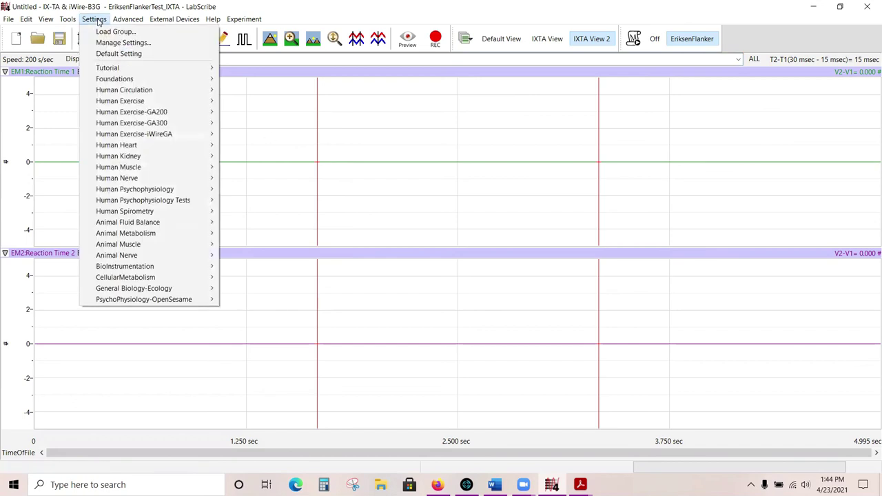
mouse_move(242, 23)
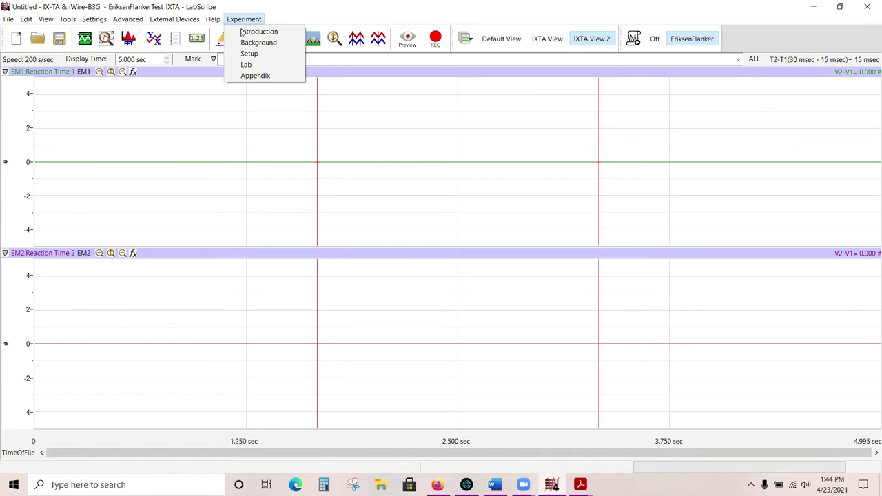
click(189, 137)
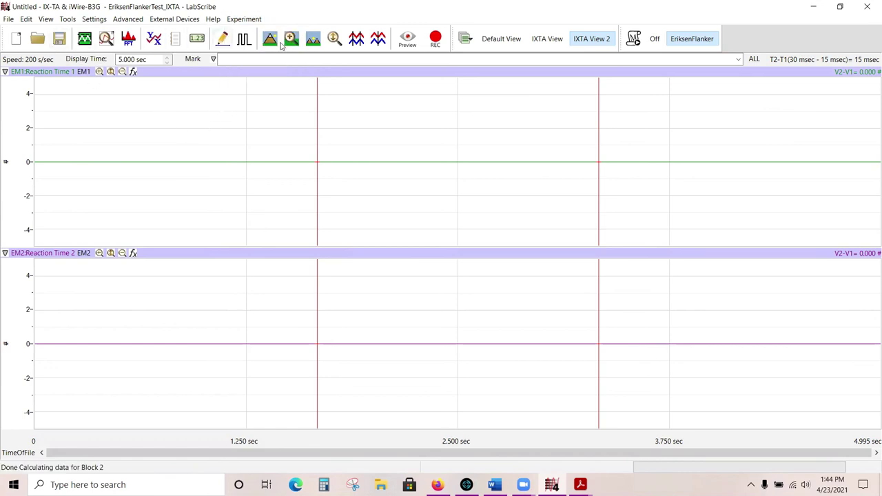